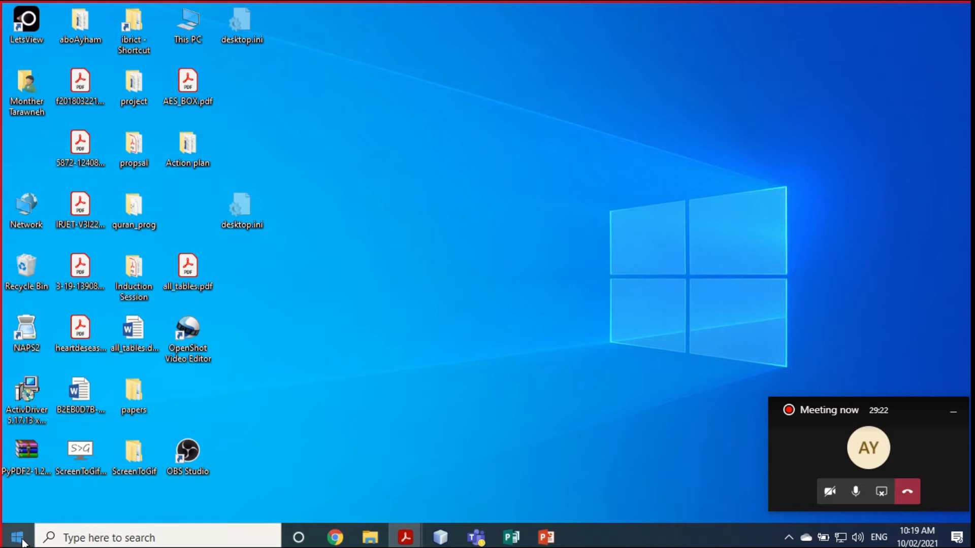
# Step: Search the Start menu for 'pub' so Publisher 2016 appears as the best match
pyautogui.click(19, 540)
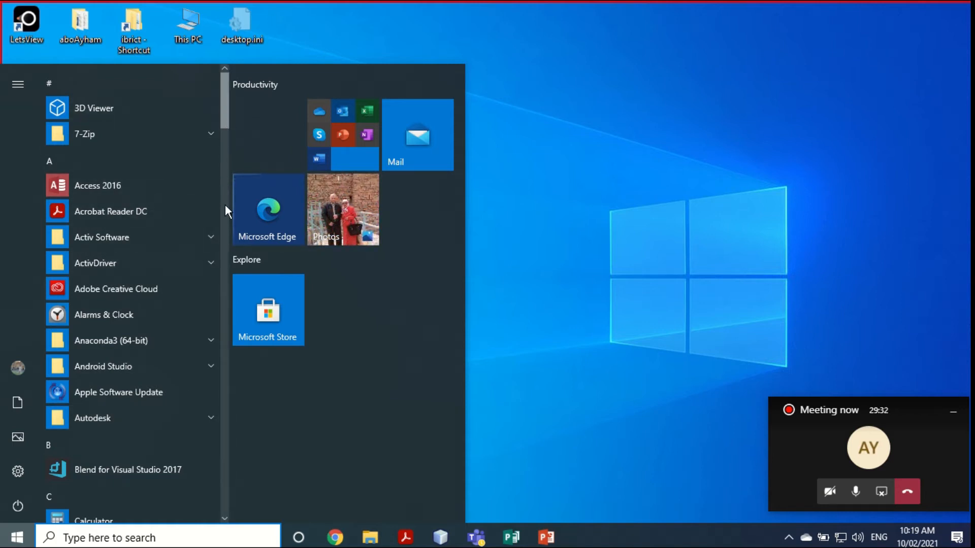
pyautogui.click(140, 536)
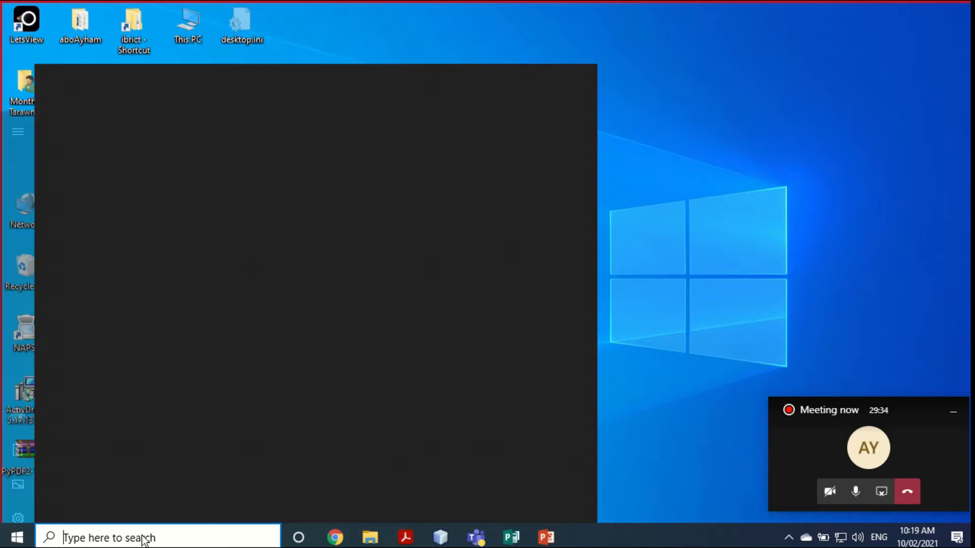
pyautogui.write('pub')
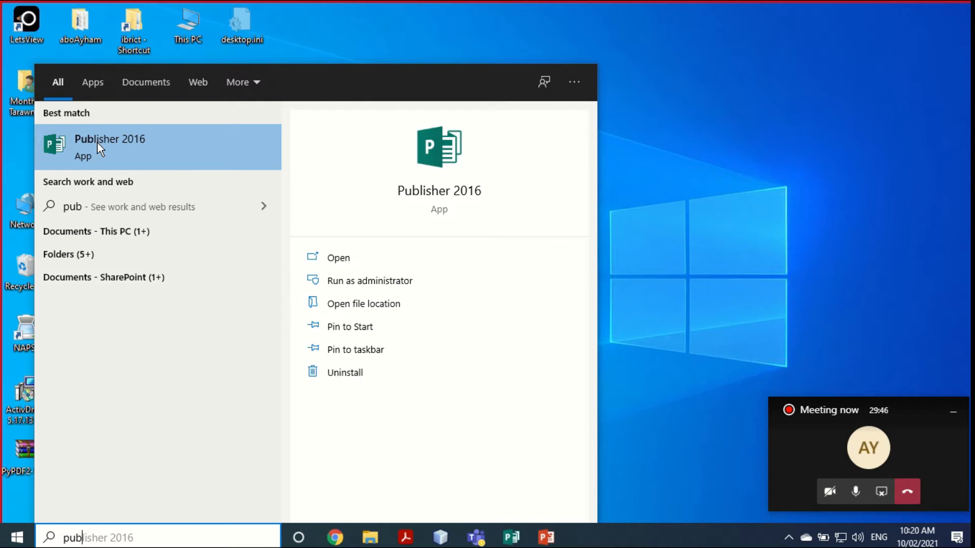
# Step: Launch Publisher 2016 and close the Microsoft Office Activation Wizard
pyautogui.click(511, 537)
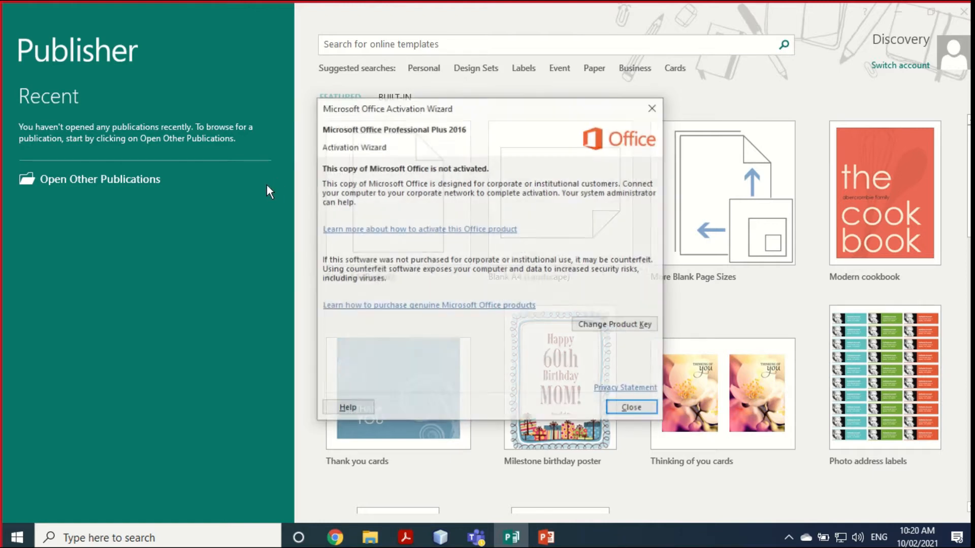
pyautogui.click(630, 407)
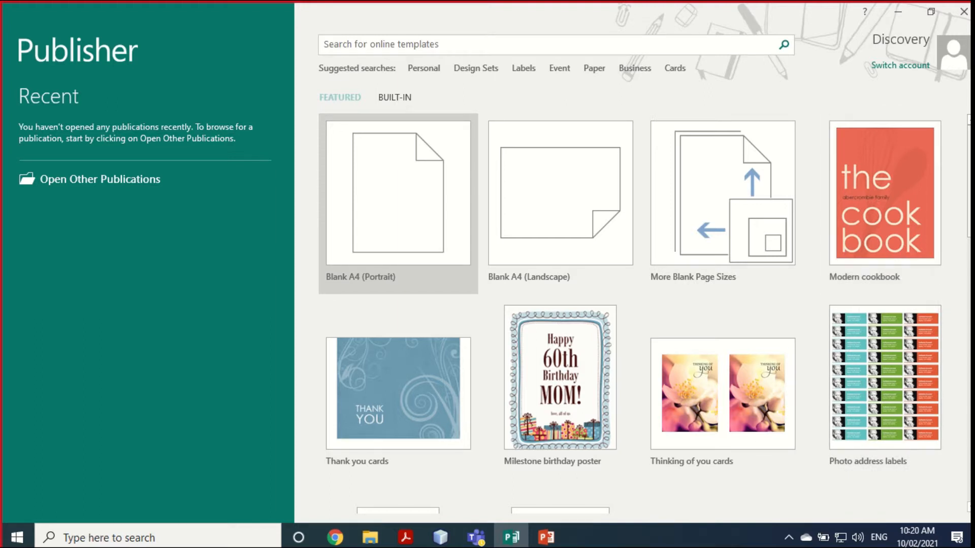
pyautogui.scroll(-3, 645, 312)
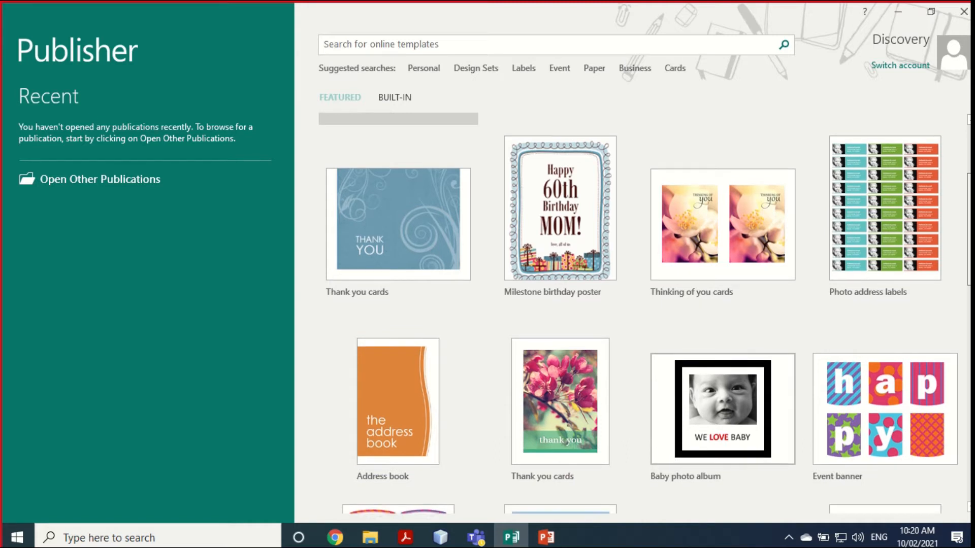
pyautogui.scroll(-5, 645, 313)
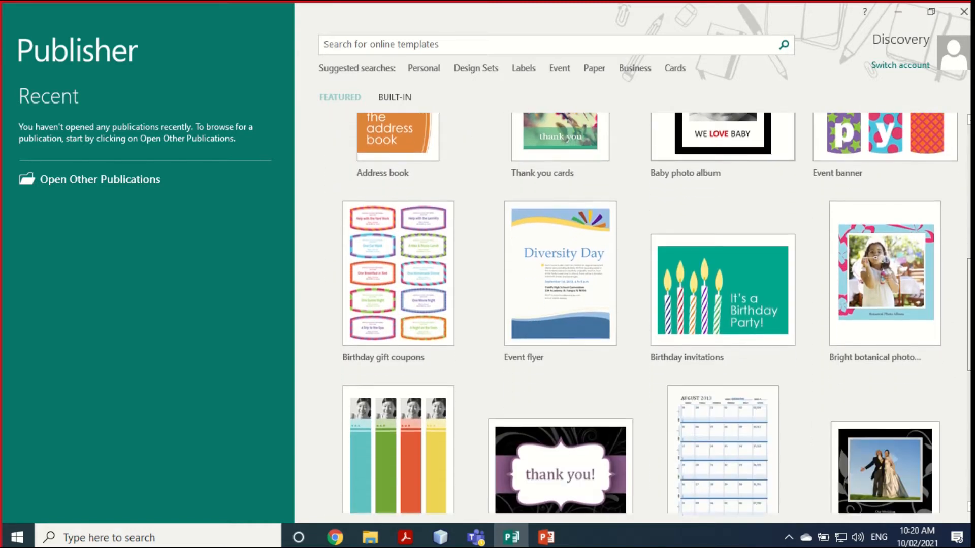
pyautogui.scroll(-2, 645, 312)
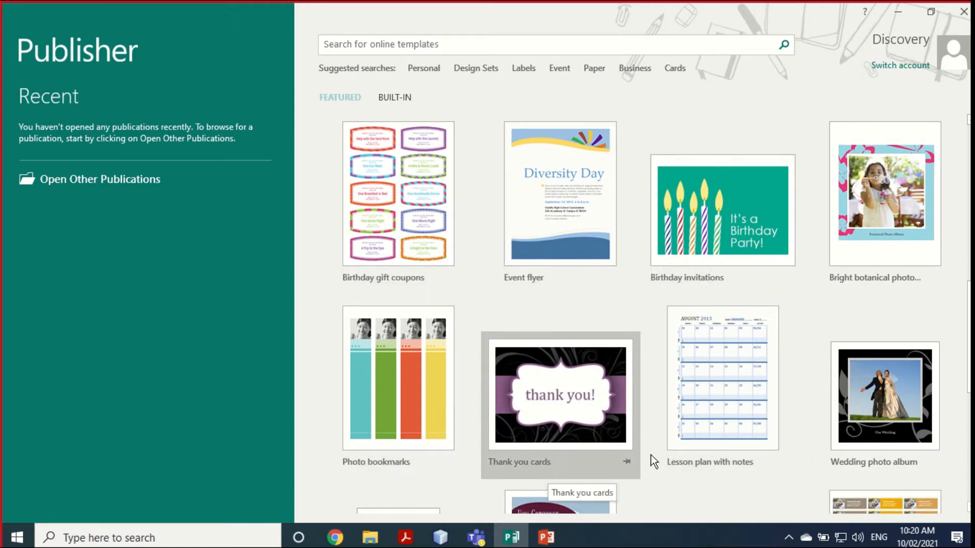
pyautogui.scroll(-3, 650, 459)
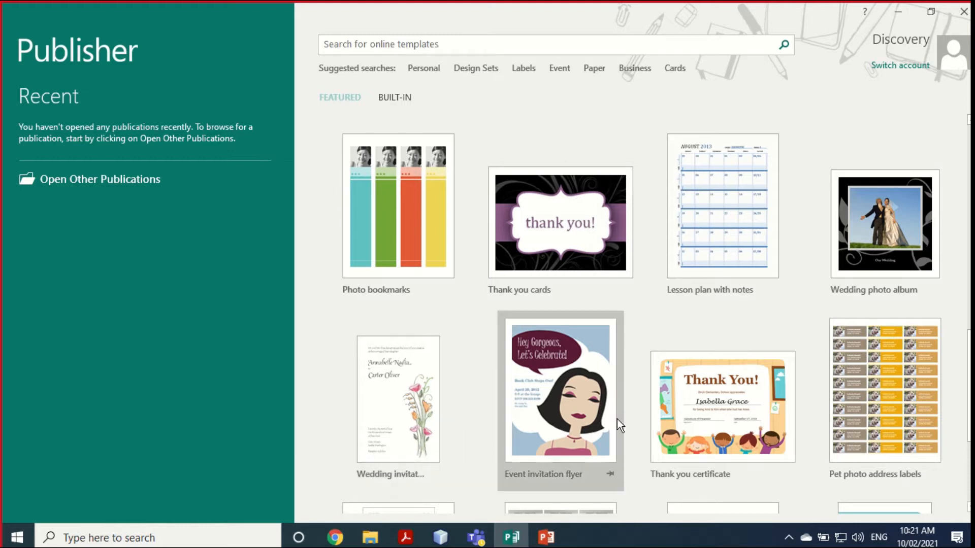
pyautogui.scroll(-3, 681, 416)
pyautogui.scroll(-1, 681, 415)
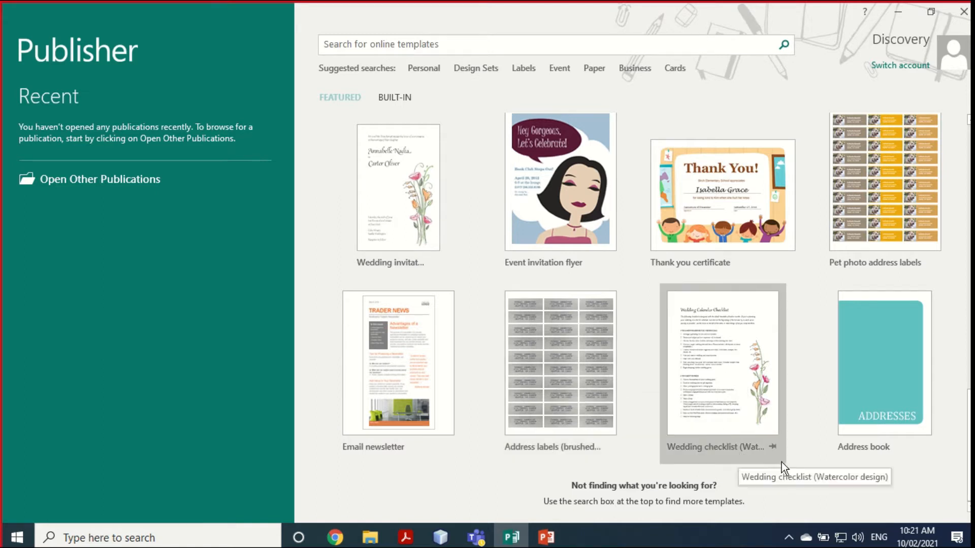
pyautogui.scroll(6, 799, 462)
pyautogui.scroll(5, 801, 462)
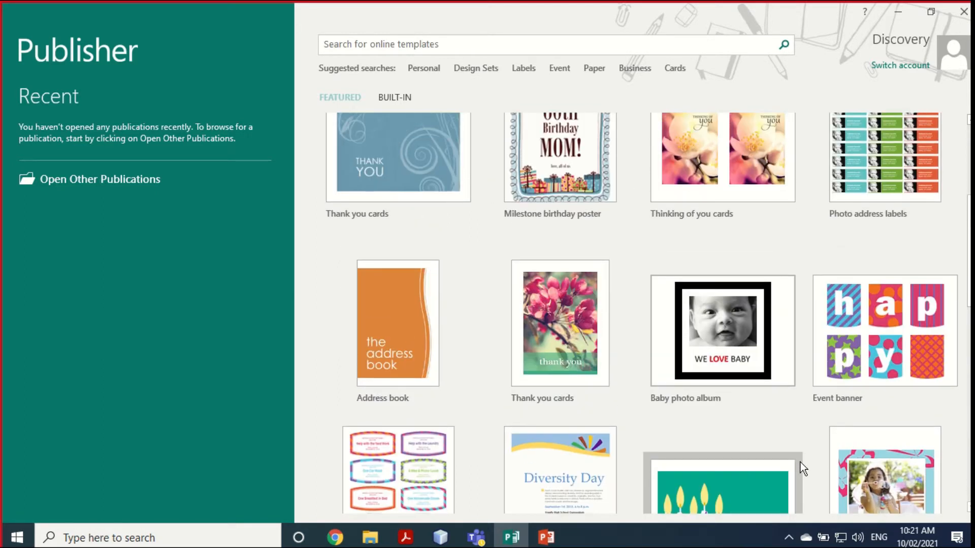
pyautogui.click(800, 462)
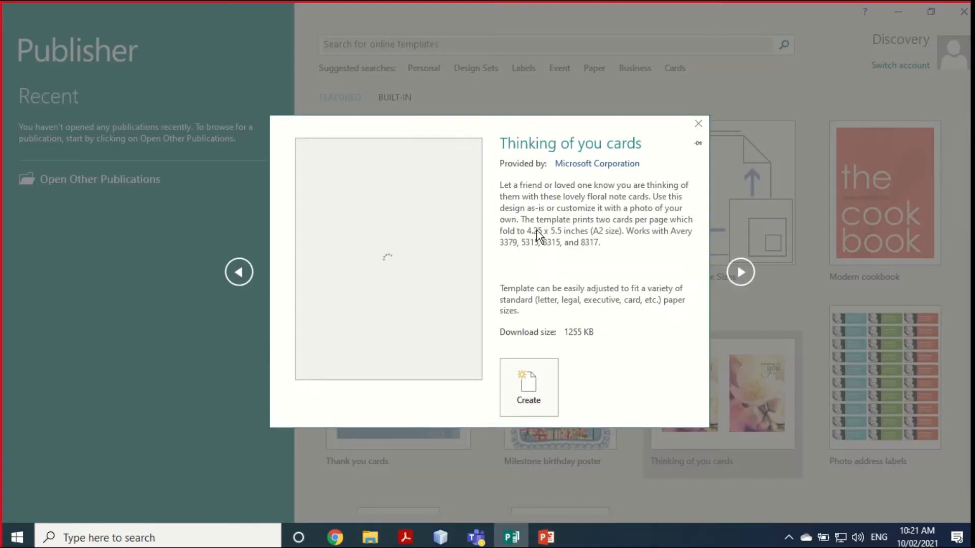
pyautogui.click(697, 124)
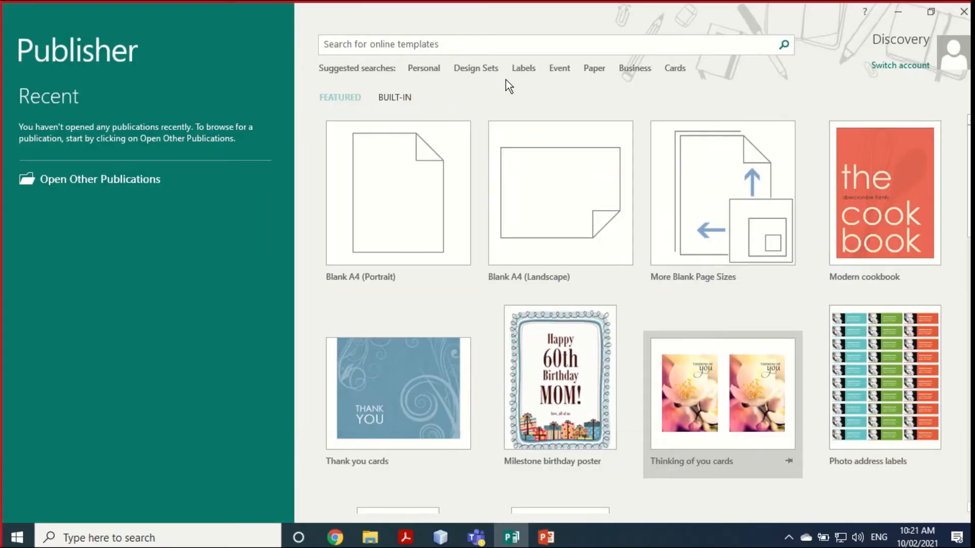
pyautogui.click(448, 46)
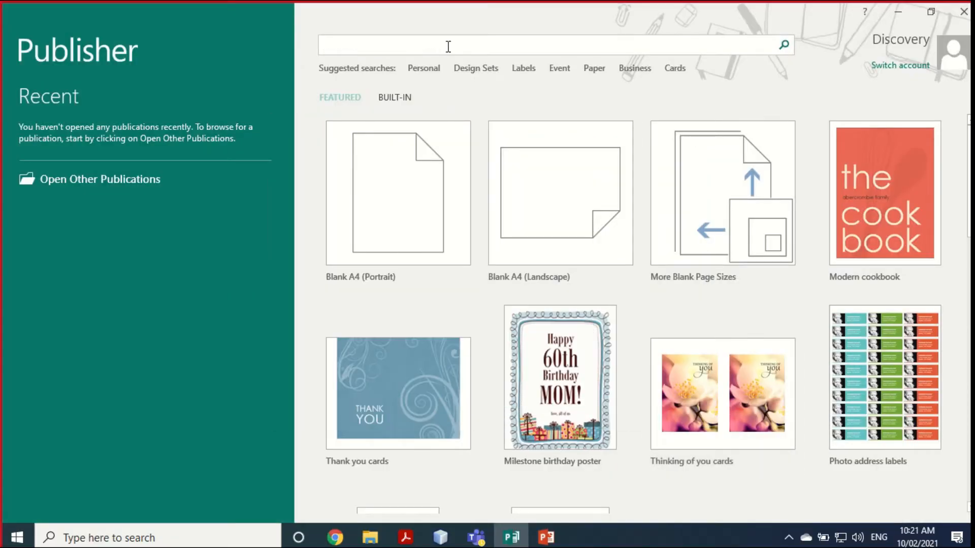
# Step: Search online templates for 'certificate' and browse through the results
pyautogui.write('certificate')
pyautogui.click(784, 44)
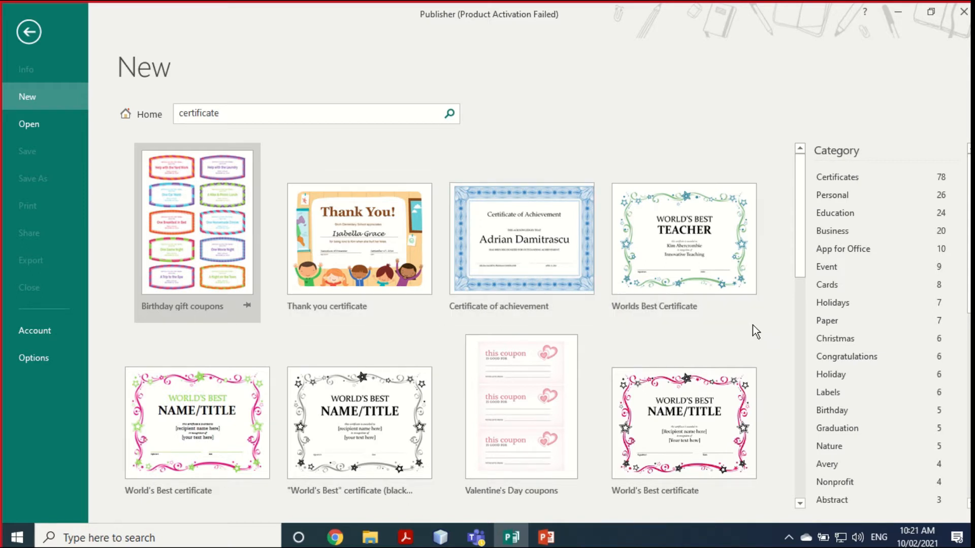
pyautogui.scroll(-4, 670, 388)
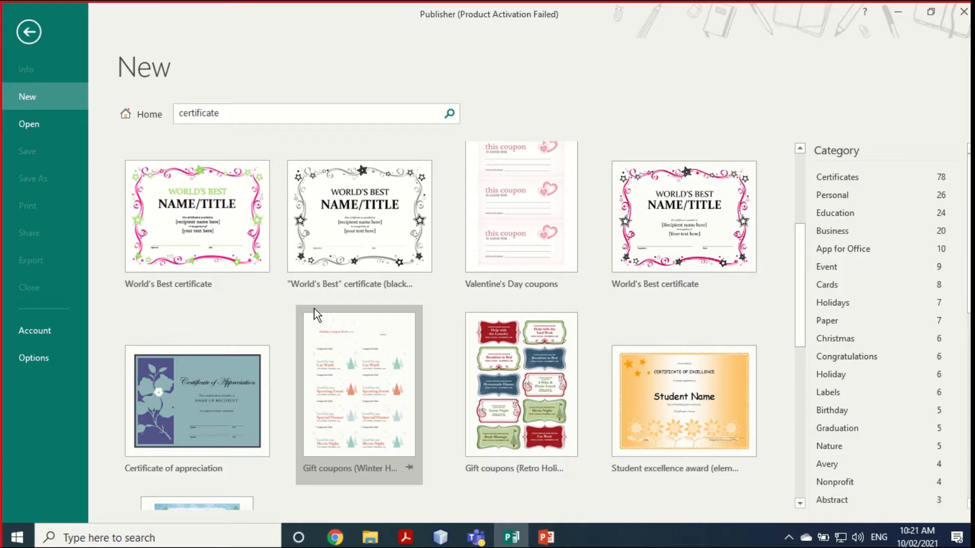
pyautogui.scroll(-4, 525, 345)
pyautogui.scroll(3, 526, 347)
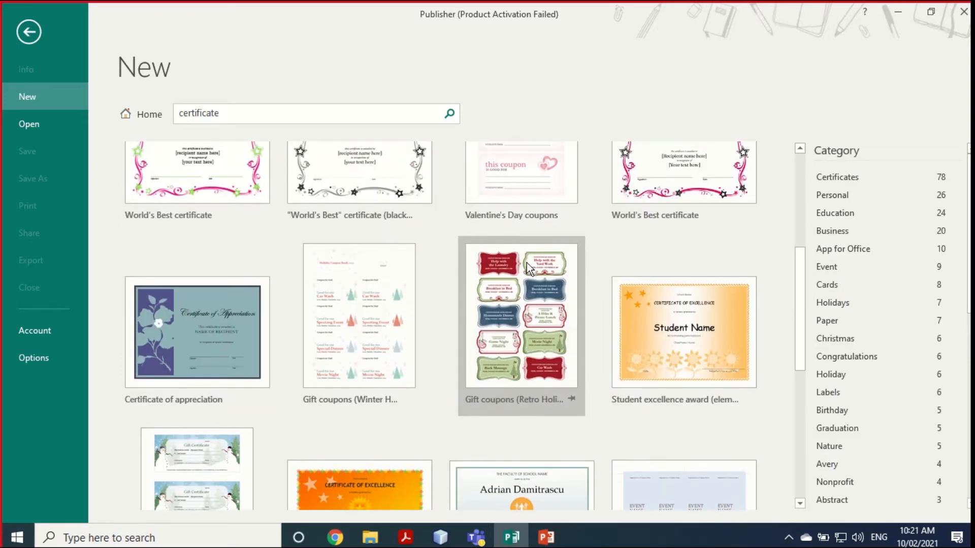
pyautogui.scroll(-2, 623, 375)
pyautogui.scroll(-5, 622, 376)
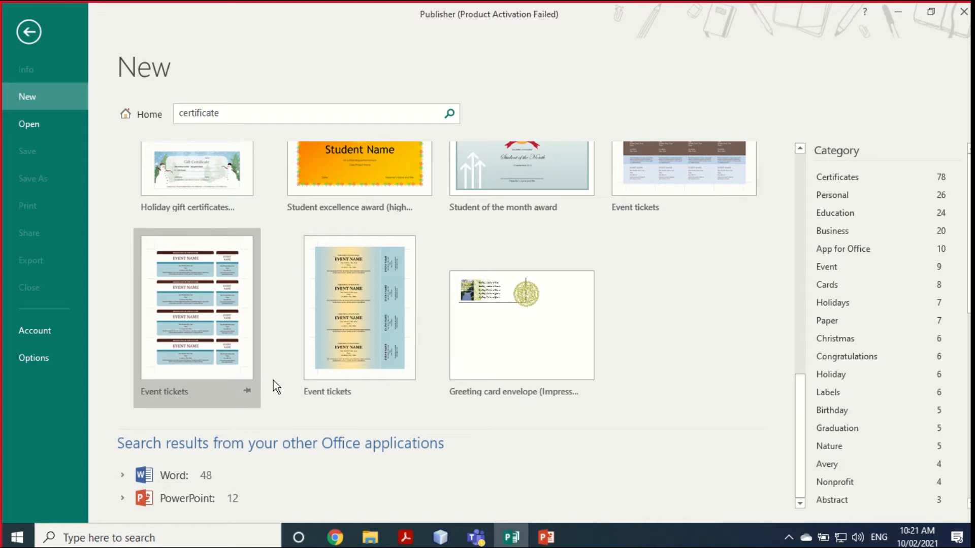
pyautogui.scroll(5, 429, 352)
pyautogui.scroll(8, 442, 358)
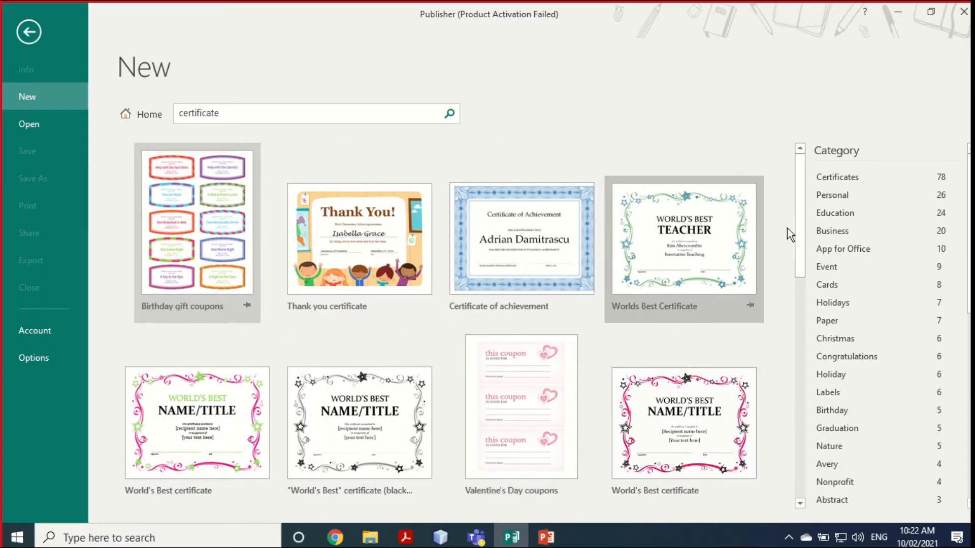
# Step: Filter the results by the Certificates, Education, Business, Auction, Nonprofit and Sales categories
pyautogui.click(842, 179)
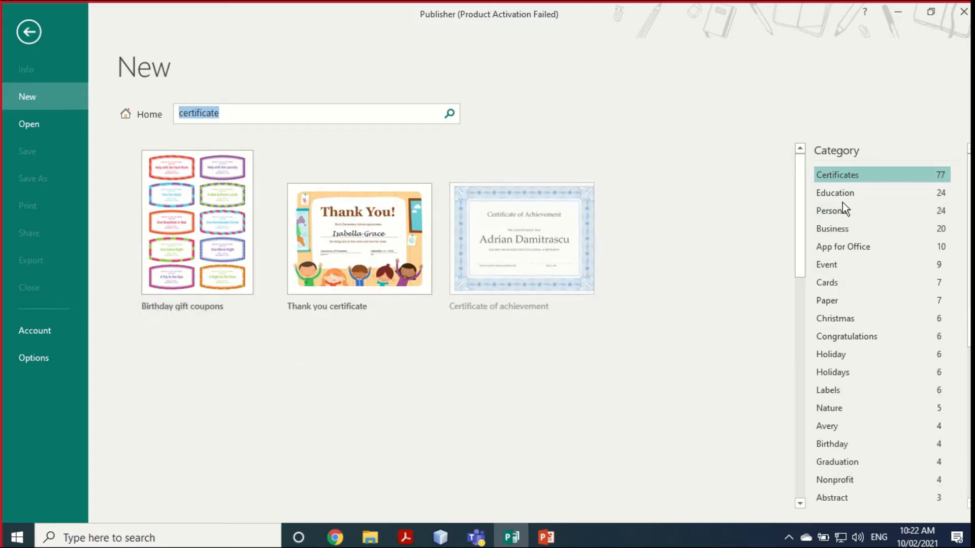
pyautogui.click(840, 197)
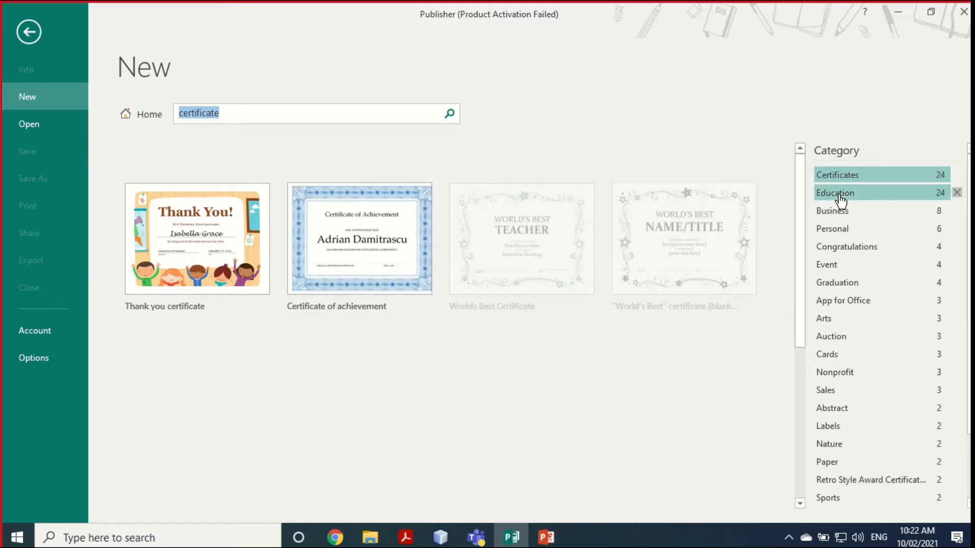
pyautogui.click(829, 211)
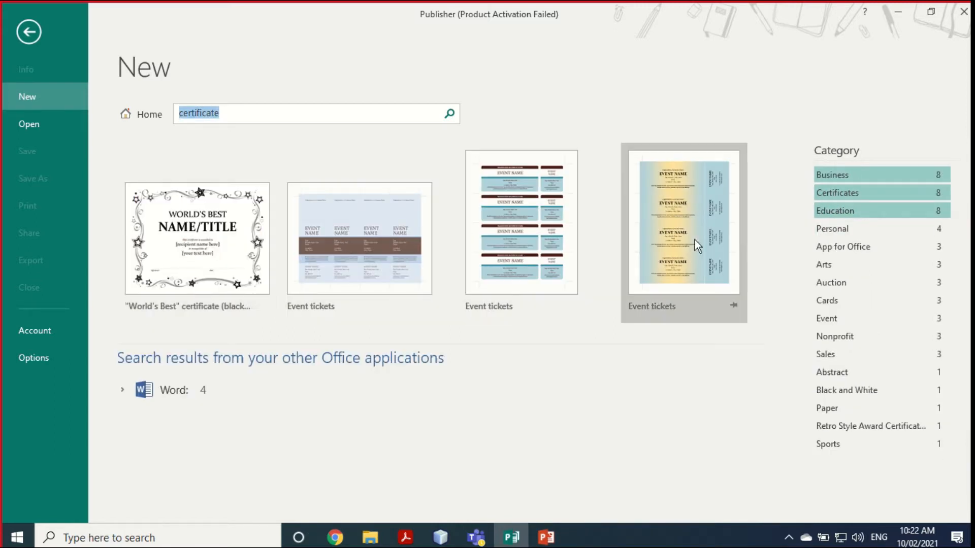
pyautogui.click(825, 265)
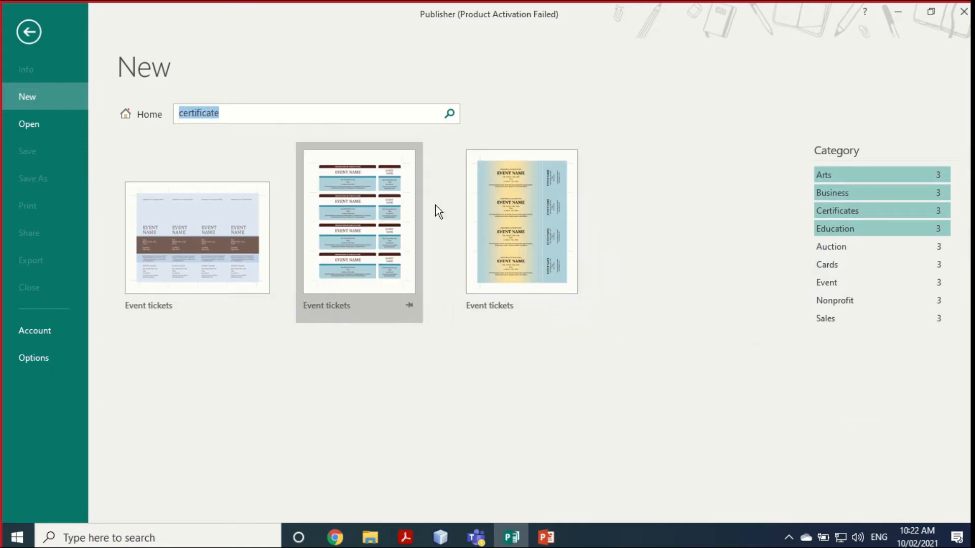
pyautogui.click(835, 250)
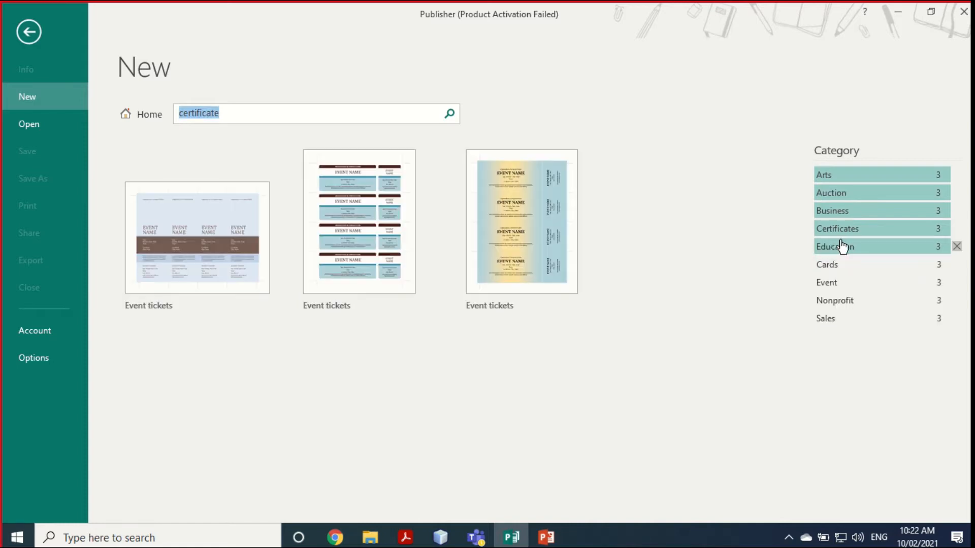
pyautogui.click(936, 179)
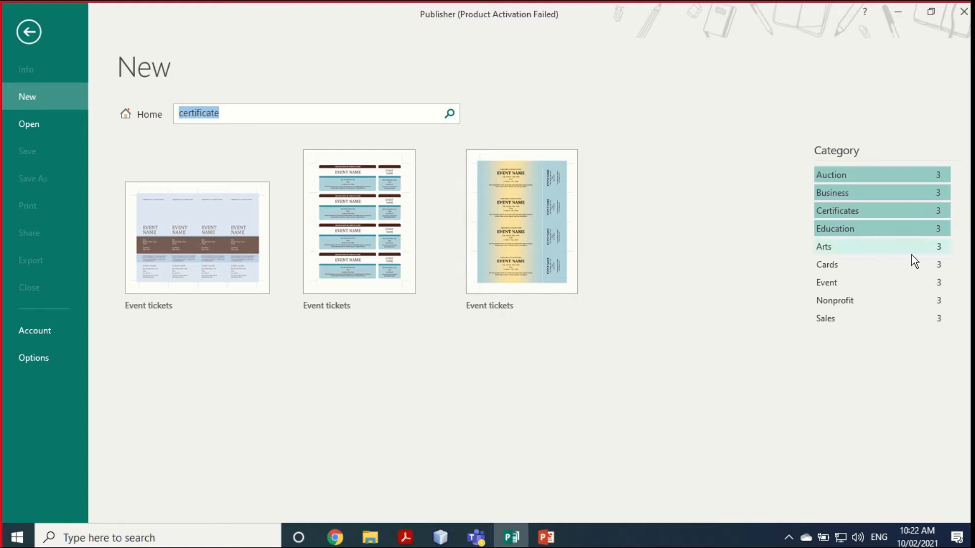
pyautogui.click(853, 305)
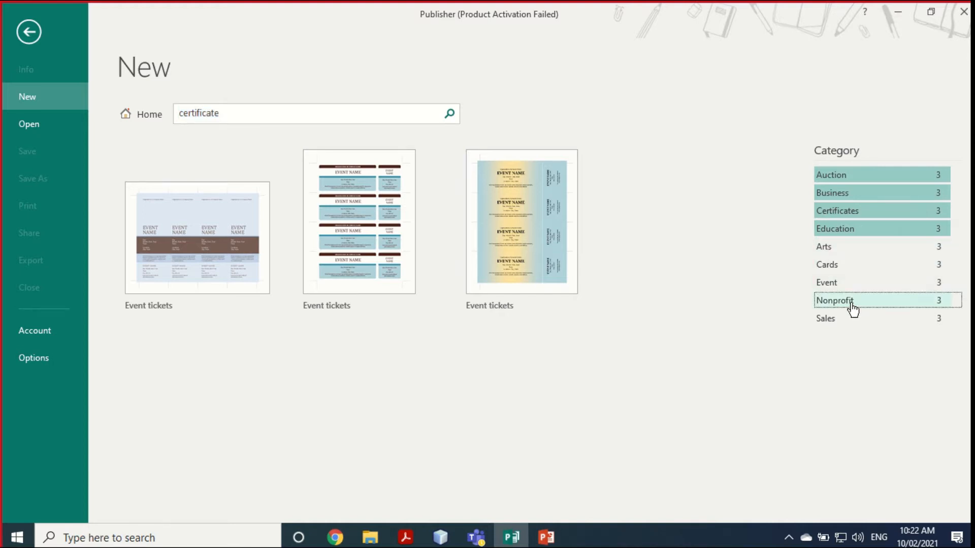
pyautogui.click(833, 320)
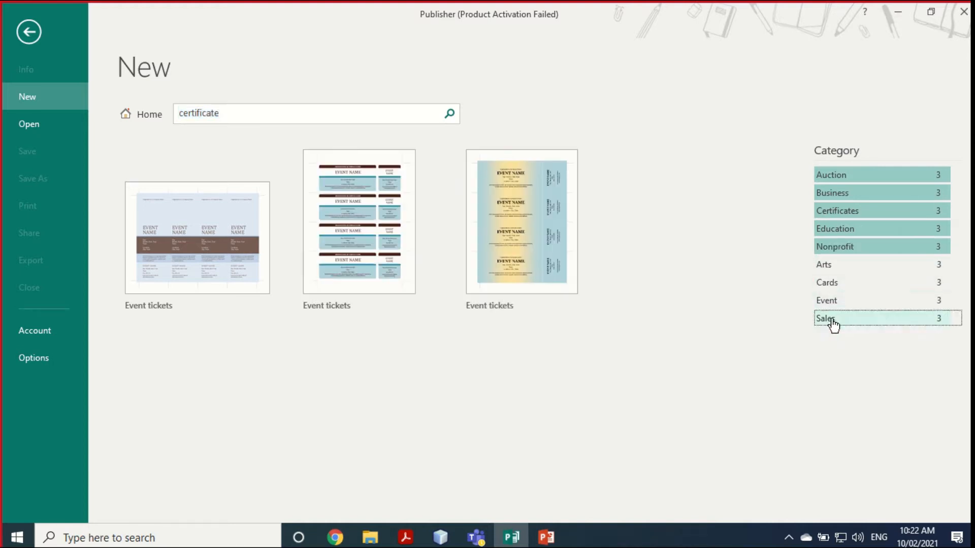
# Step: Erase 'certificate' from the search box and go back to the start screen
pyautogui.click(374, 112)
pyautogui.press('BackSpace')
pyautogui.press('BackSpace')
pyautogui.press('BackSpace')
pyautogui.press('BackSpace')
pyautogui.press('BackSpace')
pyautogui.press('BackSpace')
pyautogui.press('BackSpace')
pyautogui.press('BackSpace')
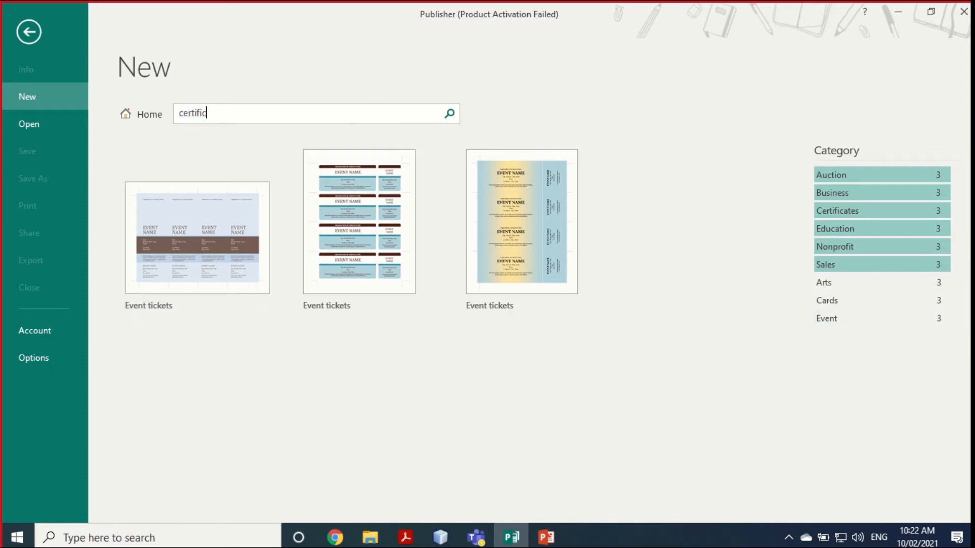
pyautogui.press('BackSpace')
pyautogui.press('BackSpace')
pyautogui.press('BackSpace')
pyautogui.click(29, 32)
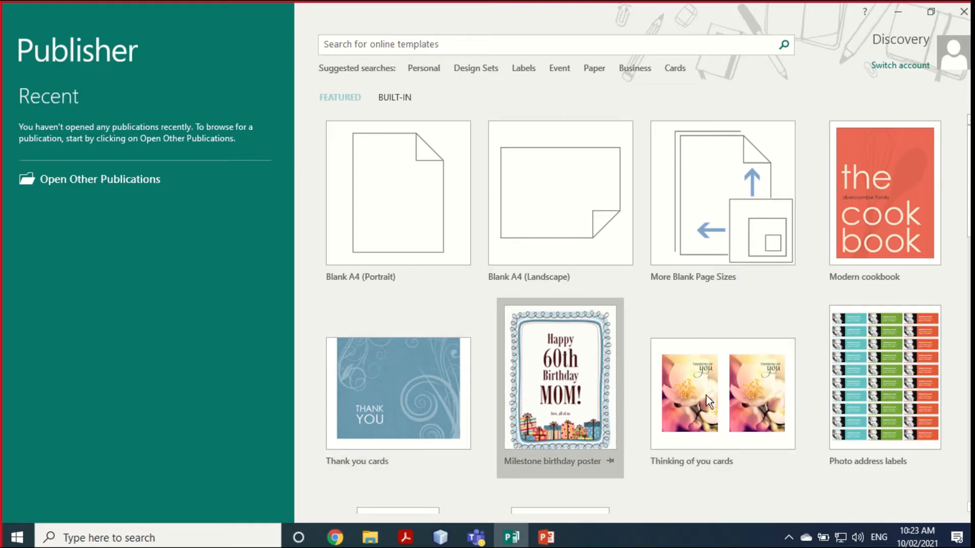
# Step: Scroll the Featured templates gallery until the Event flyer template is visible
pyautogui.scroll(-2, 700, 465)
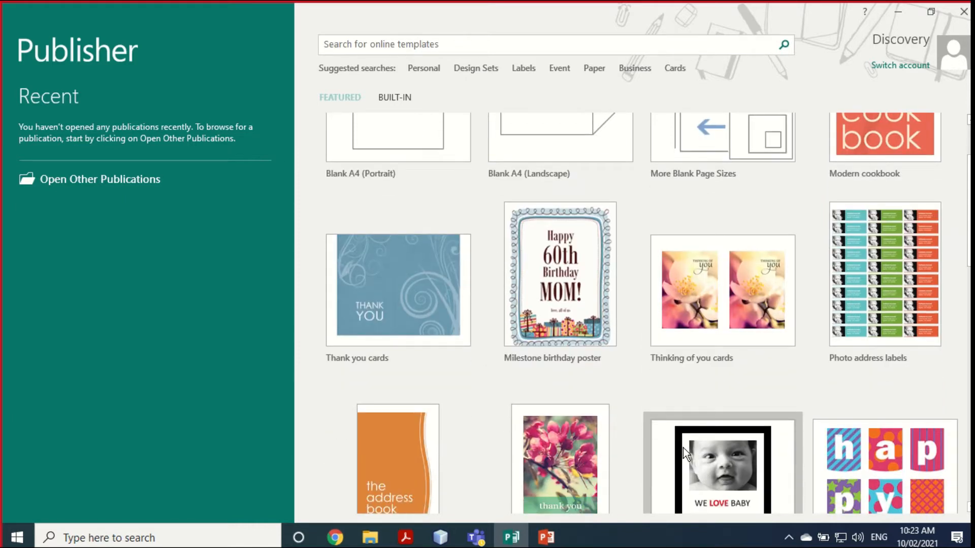
pyautogui.scroll(1, 680, 447)
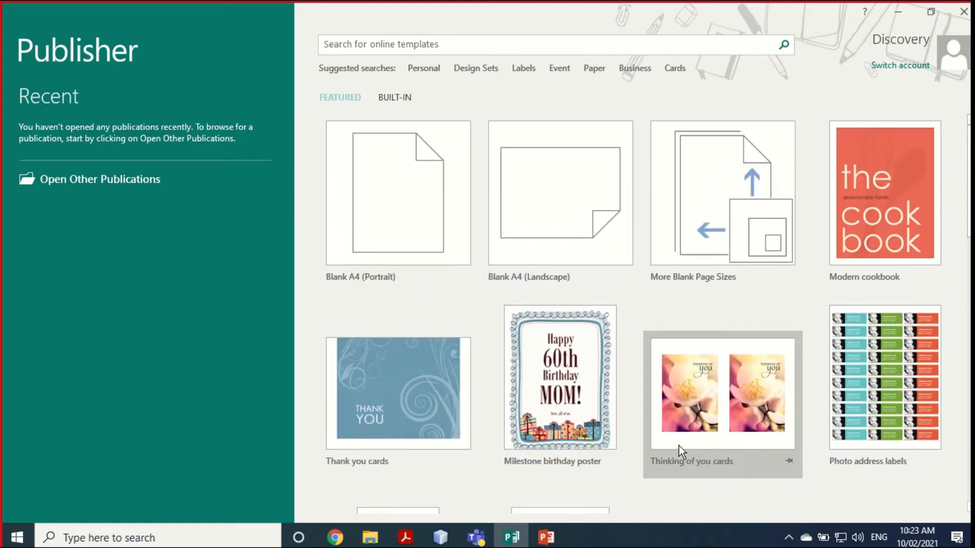
pyautogui.scroll(-4, 681, 435)
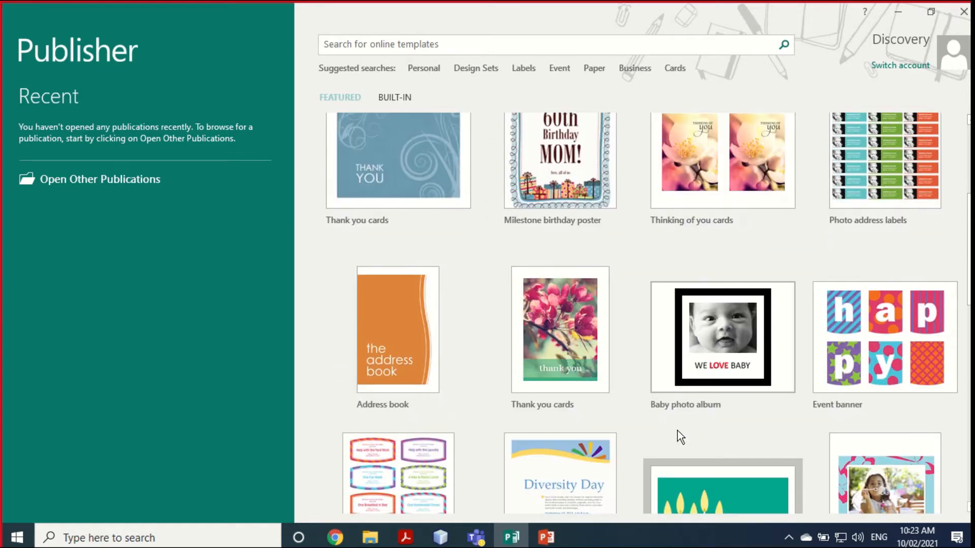
pyautogui.scroll(-3, 677, 431)
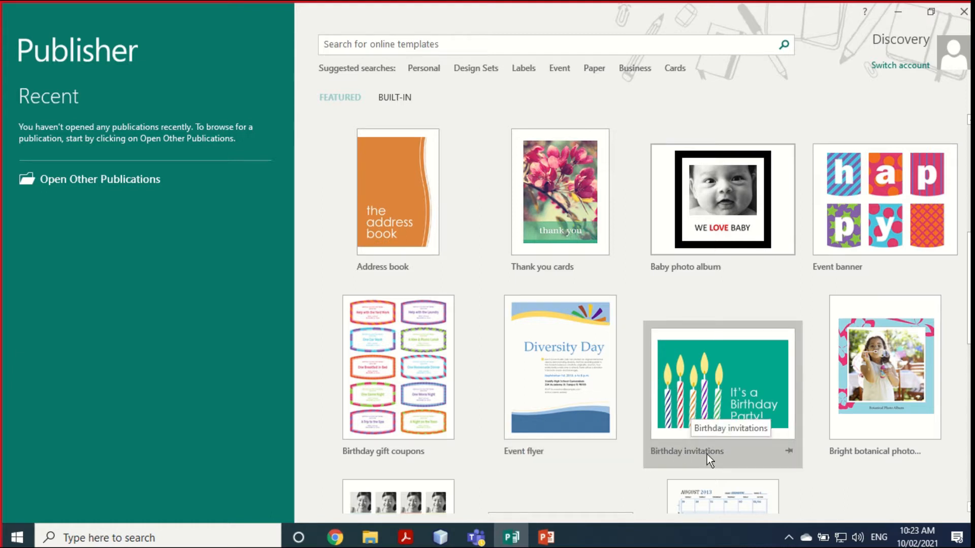
# Step: Preview the Event flyer template and create a publication from it
pyautogui.click(541, 368)
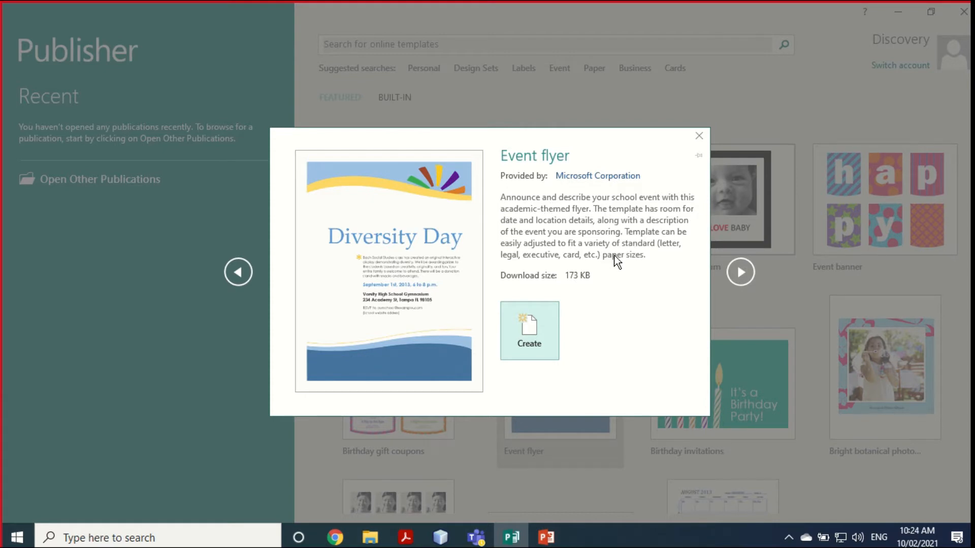
pyautogui.click(526, 331)
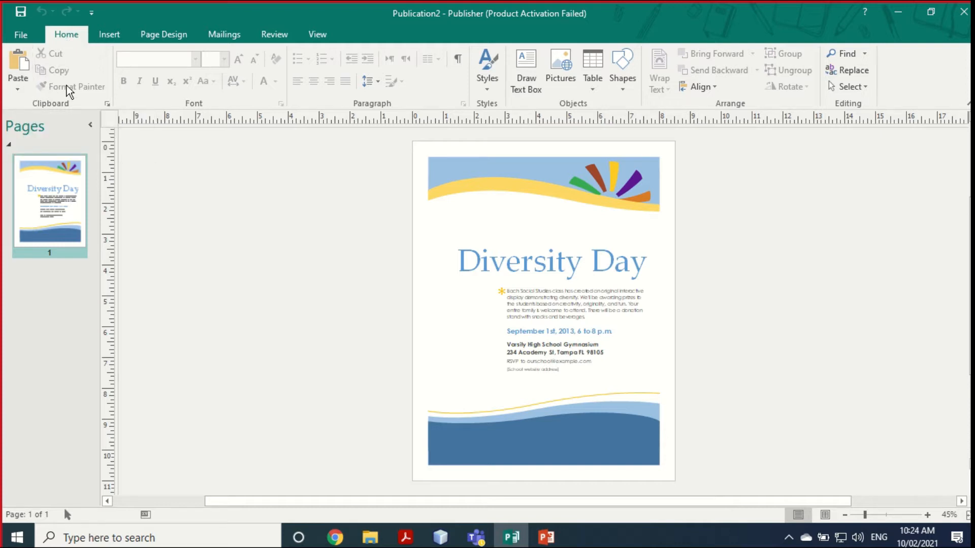
# Step: Check that the flyer's body text stays Century Gothic, then show the Insert commands
pyautogui.click(521, 291)
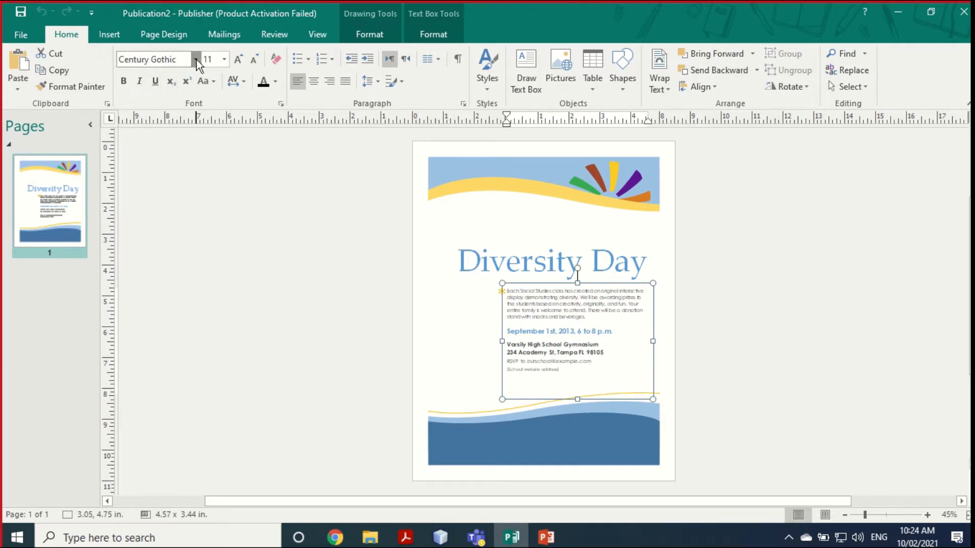
pyautogui.click(197, 60)
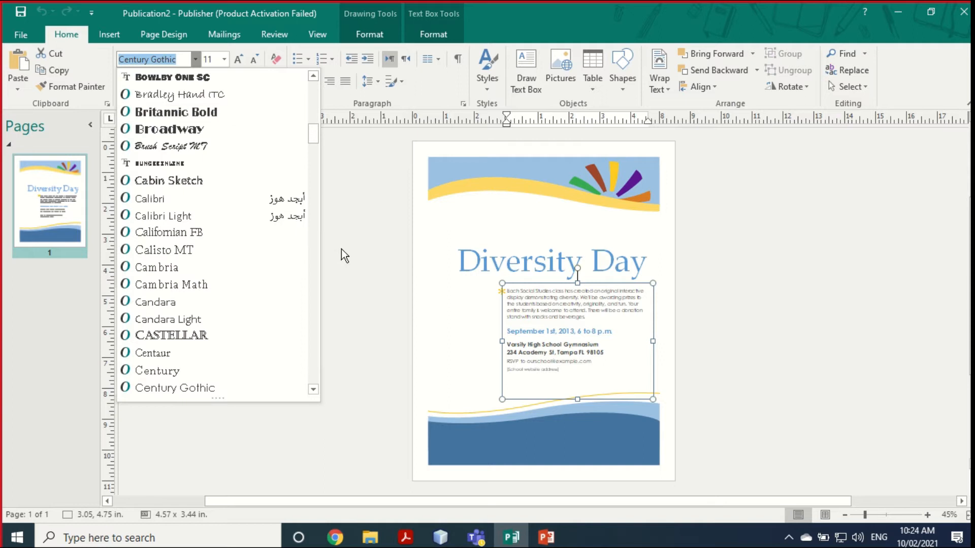
pyautogui.click(336, 208)
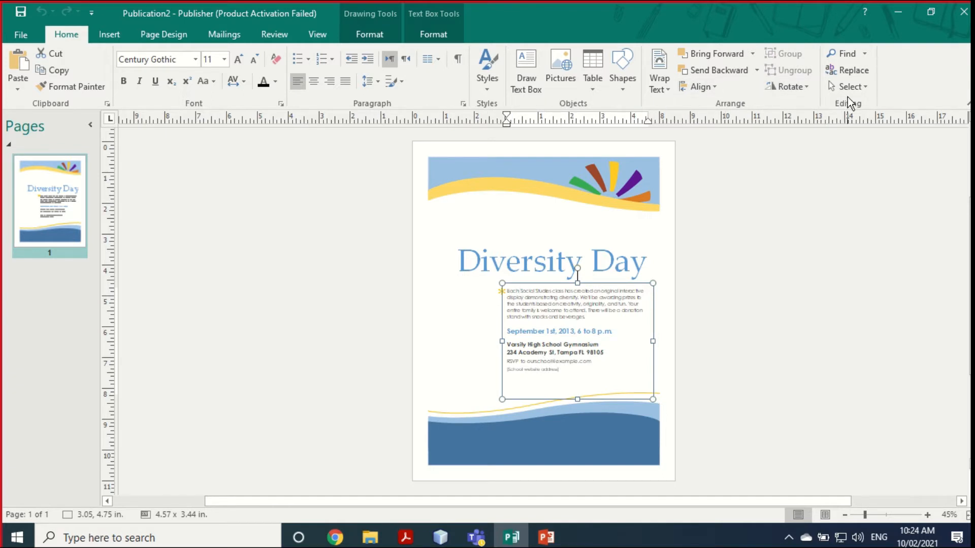
pyautogui.click(110, 35)
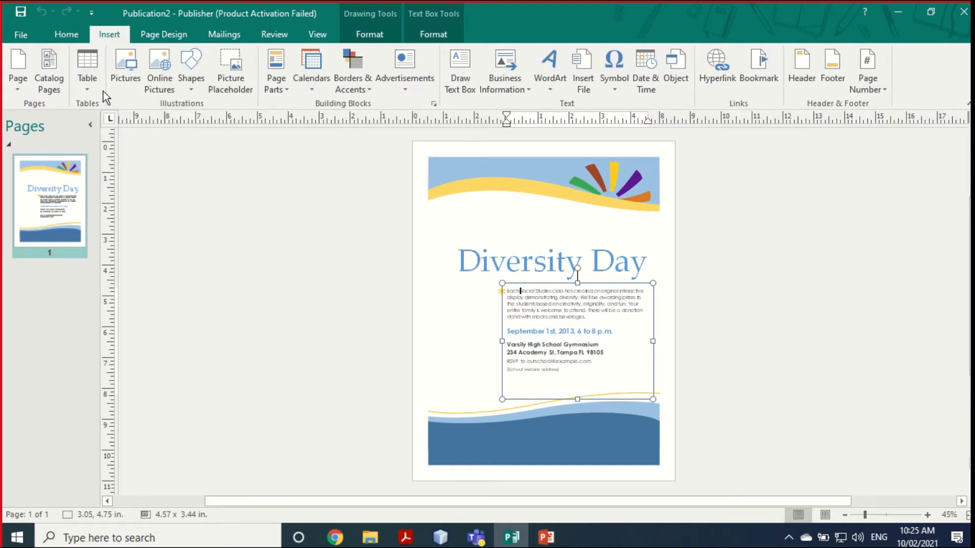
# Step: Switch to the Page Design ribbon to see the available colour schemes
pyautogui.click(165, 35)
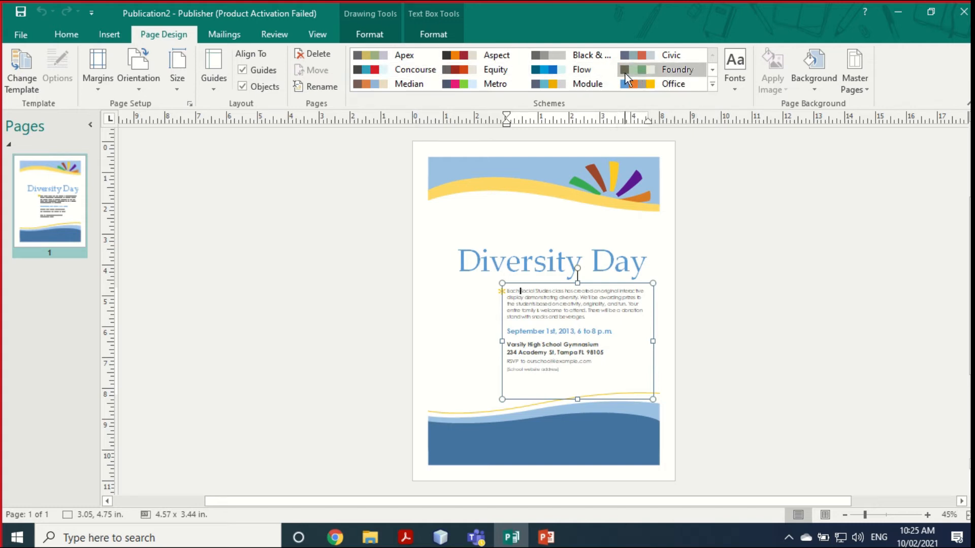
# Step: Try the Foundry, Office, Flow, Equity and Aspect schemes, then apply grey Concourse
pyautogui.click(676, 69)
pyautogui.click(625, 87)
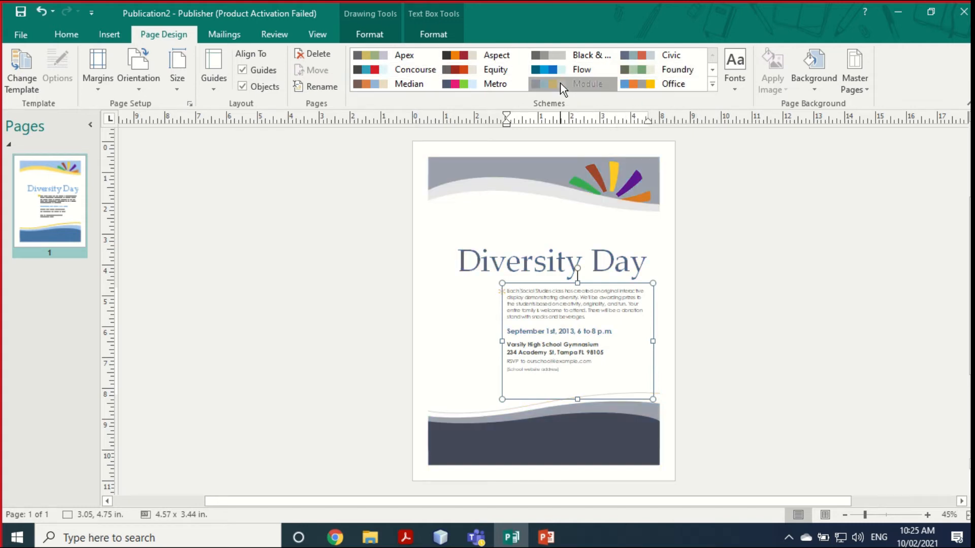
pyautogui.click(546, 70)
pyautogui.click(459, 69)
pyautogui.click(446, 57)
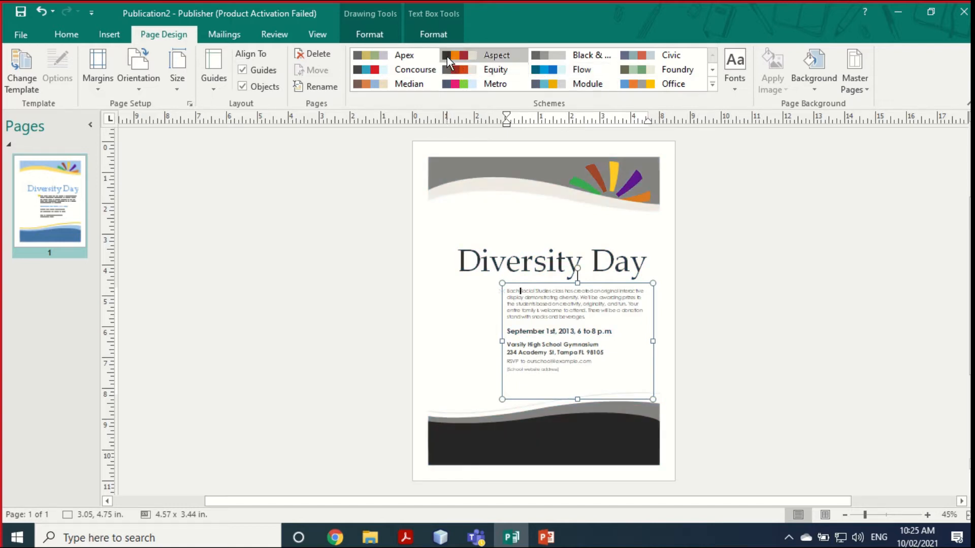
pyautogui.click(391, 69)
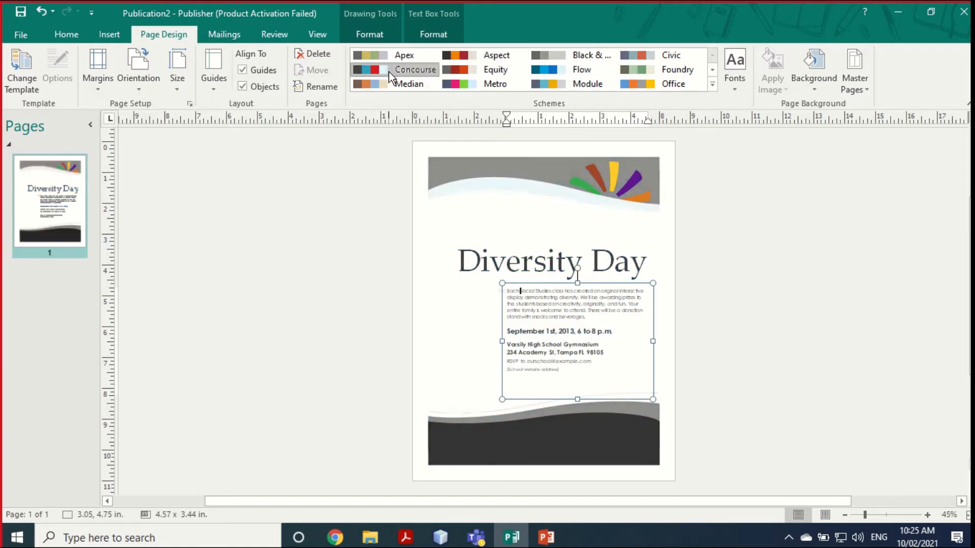
# Step: Apply the Apex font scheme to the flyer text
pyautogui.click(739, 91)
pyautogui.click(760, 136)
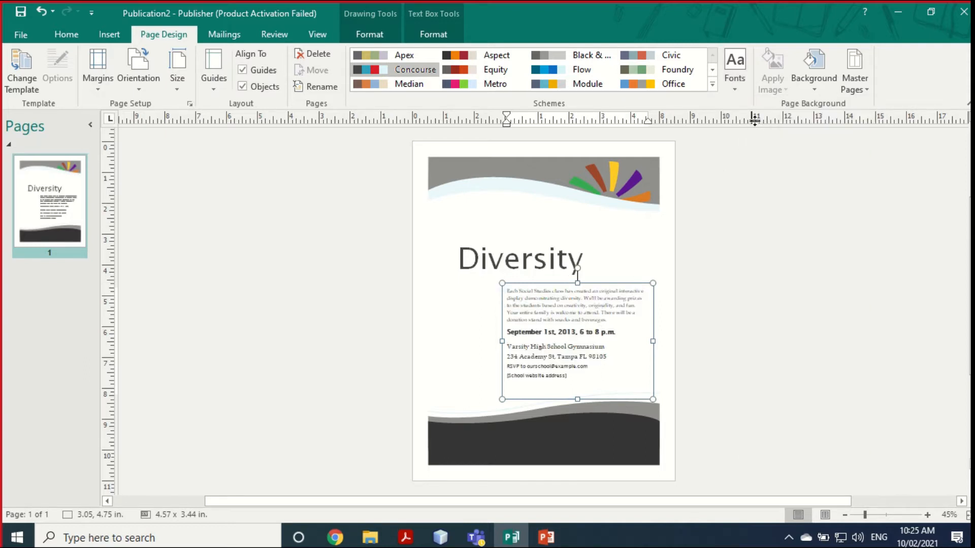
pyautogui.click(813, 90)
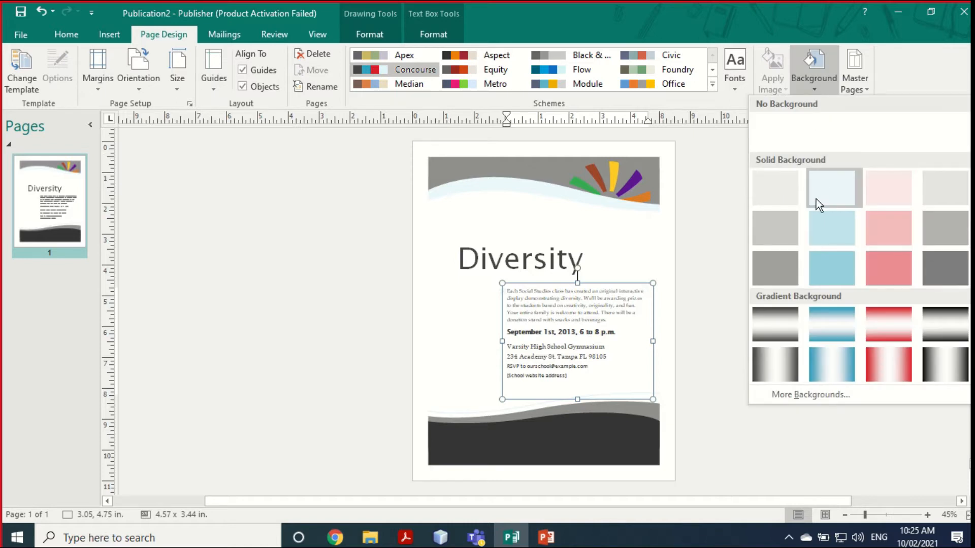
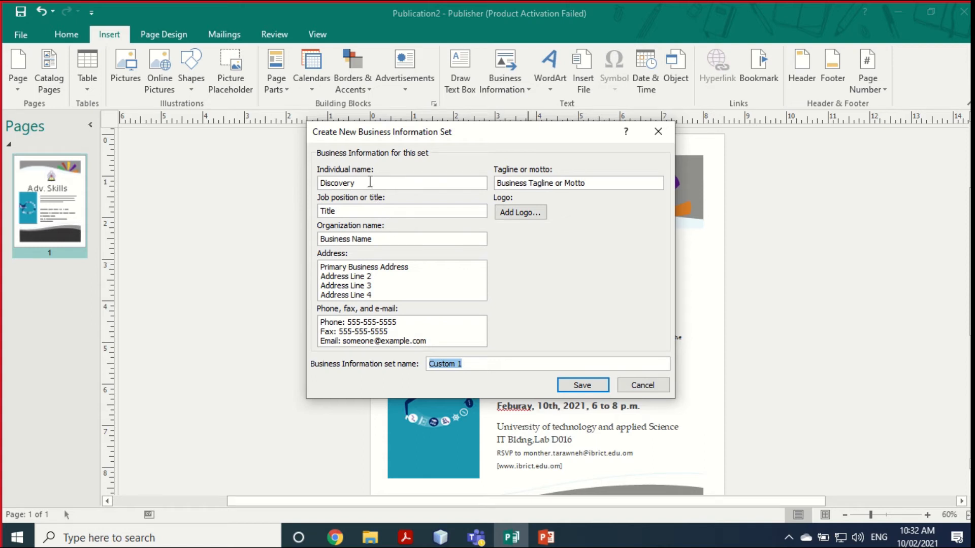
# Step: Replace the placeholder name with the presenter's full name, job title 'Dr.' and organization 'UTAS'
pyautogui.moveTo(370, 181); pyautogui.dragTo(303, 187)
pyautogui.write('Mo')
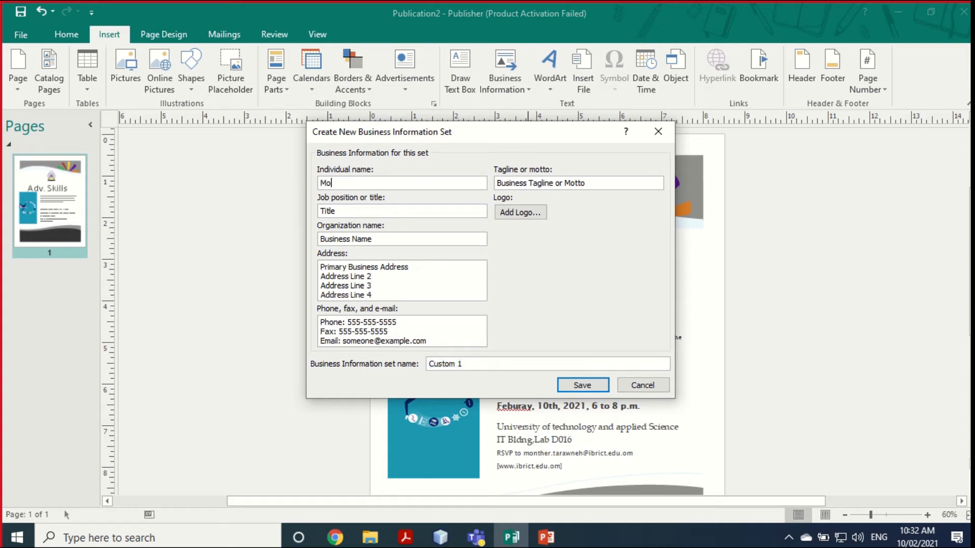
pyautogui.write('nther Tarawneh')
pyautogui.moveTo(343, 211); pyautogui.dragTo(318, 212)
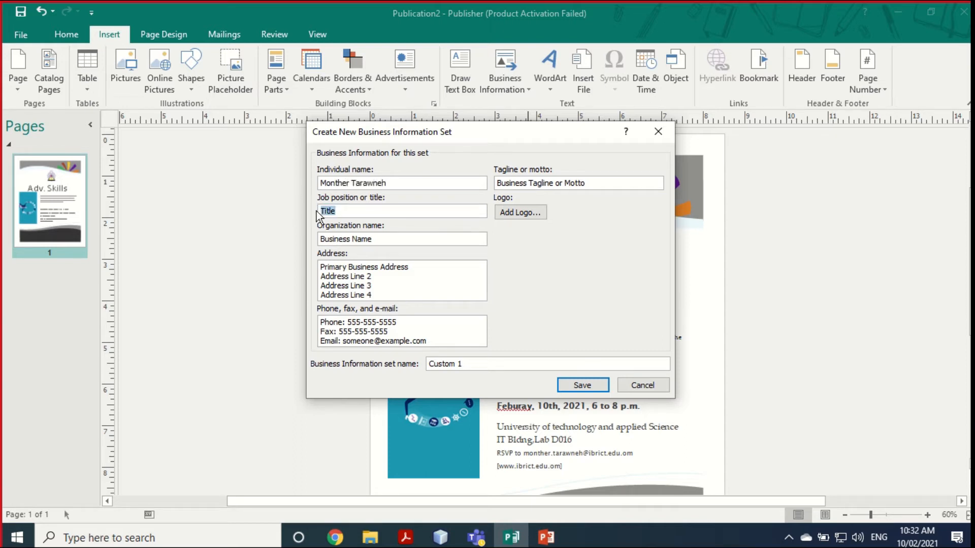
pyautogui.write('Dr.')
pyautogui.moveTo(375, 240); pyautogui.dragTo(309, 238)
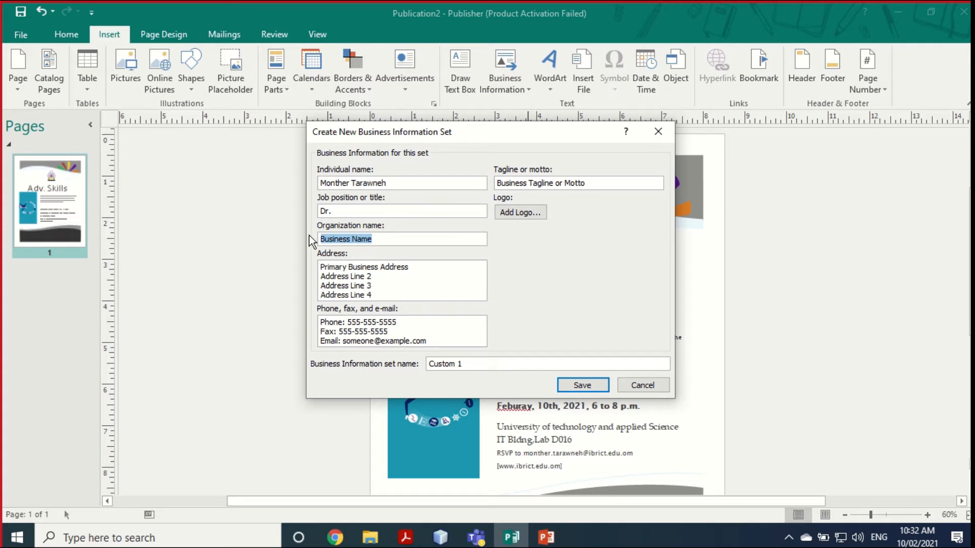
pyautogui.write('UTAS')
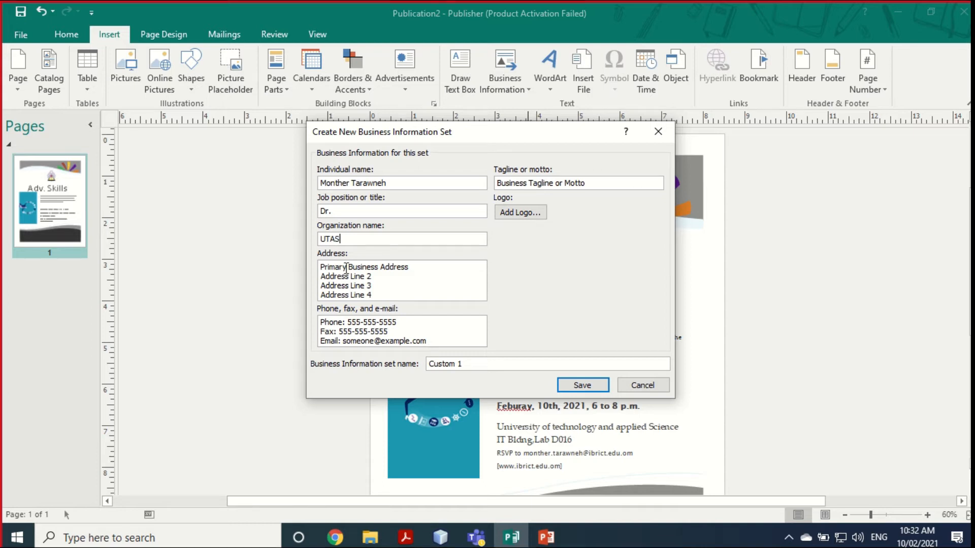
# Step: Replace the four placeholder address lines with the institution's address, fixing typos
pyautogui.moveTo(332, 273); pyautogui.dragTo(394, 296)
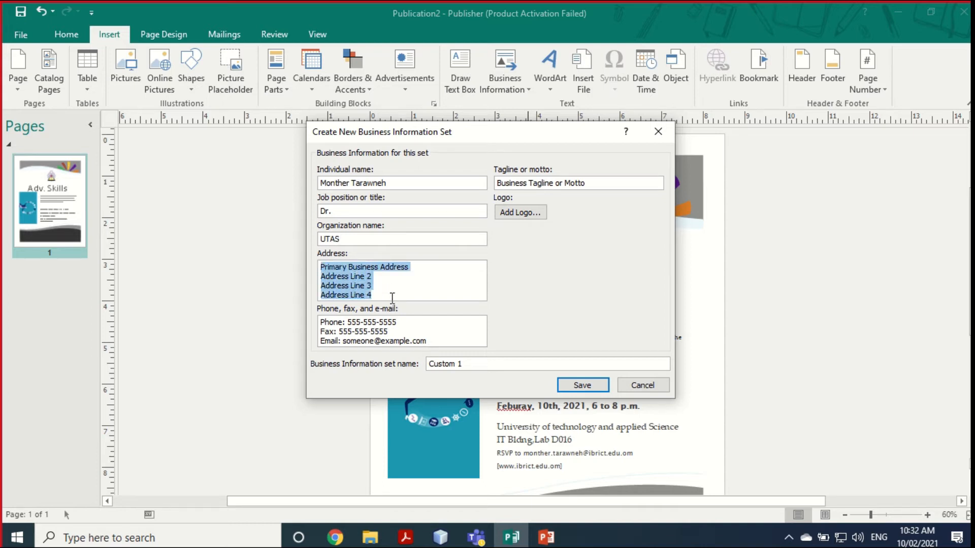
pyautogui.press('Delete')
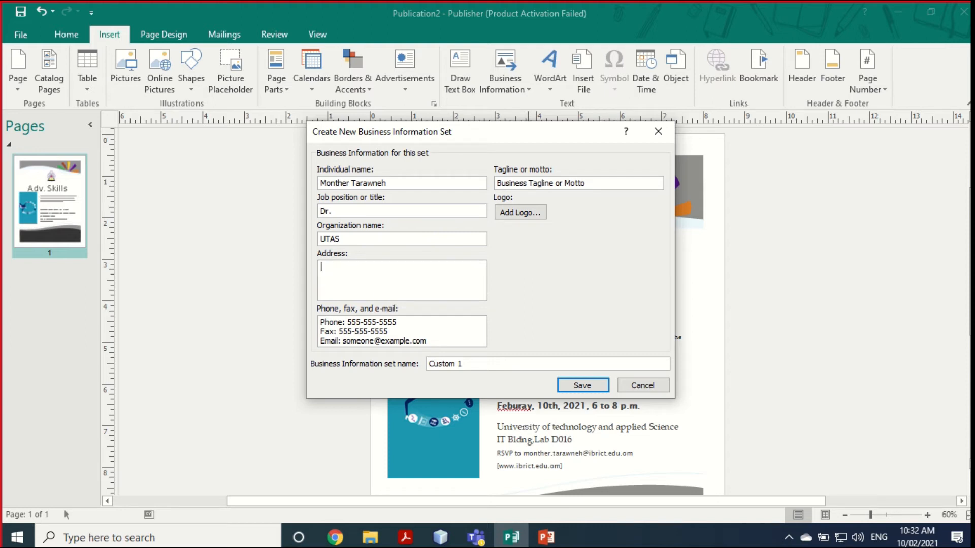
pyautogui.write('UTAS')
pyautogui.press('Return')
pyautogui.write('Ibr')
pyautogui.write('i, ')
pyautogui.write('It')
pyautogui.press('BackSpace')
pyautogui.write('T builf')
pyautogui.press('BackSpace')
pyautogui.write('ding, Lab ')
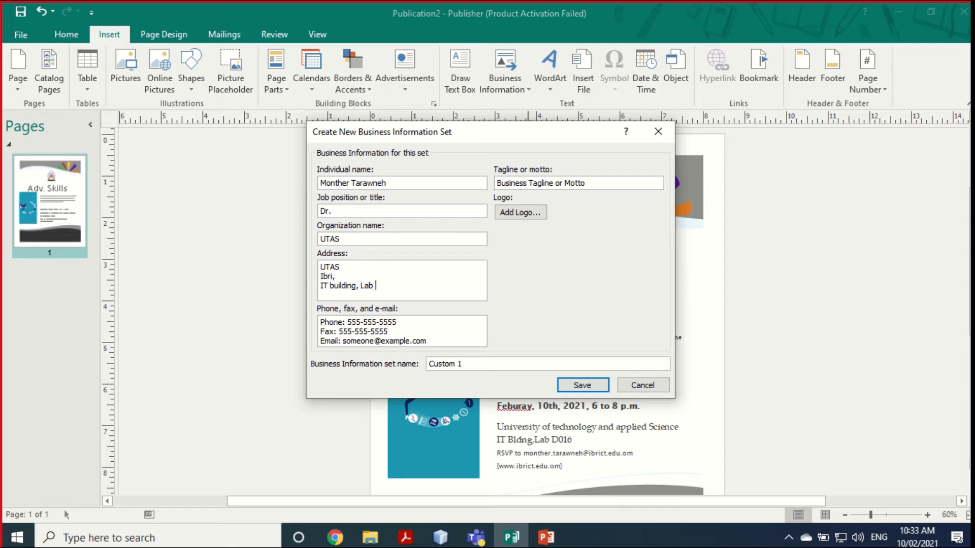
pyautogui.write('D016')
# Step: Enter the presenter's phone number and e-mail address, removing the fax line
pyautogui.moveTo(349, 322); pyautogui.dragTo(402, 322)
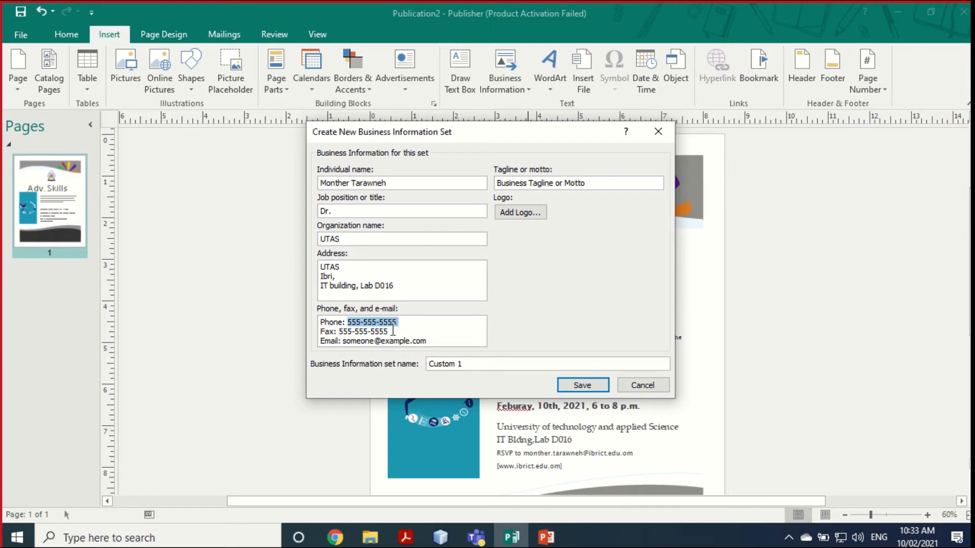
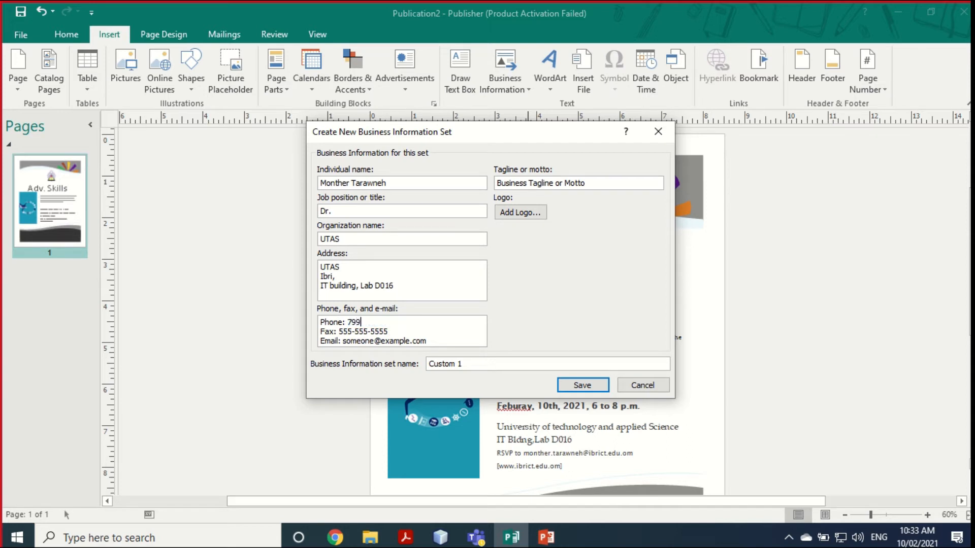
pyautogui.moveTo(320, 331)
pyautogui.mouseDown()
pyautogui.moveTo(429, 336)
pyautogui.moveTo(315, 332)
pyautogui.mouseUp()
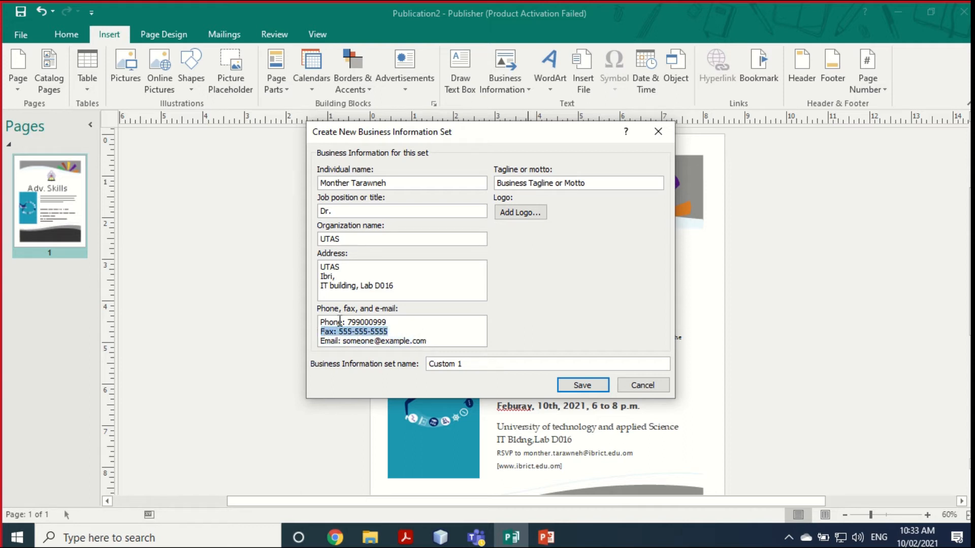
pyautogui.press('BackSpace')
pyautogui.press('BackSpace')
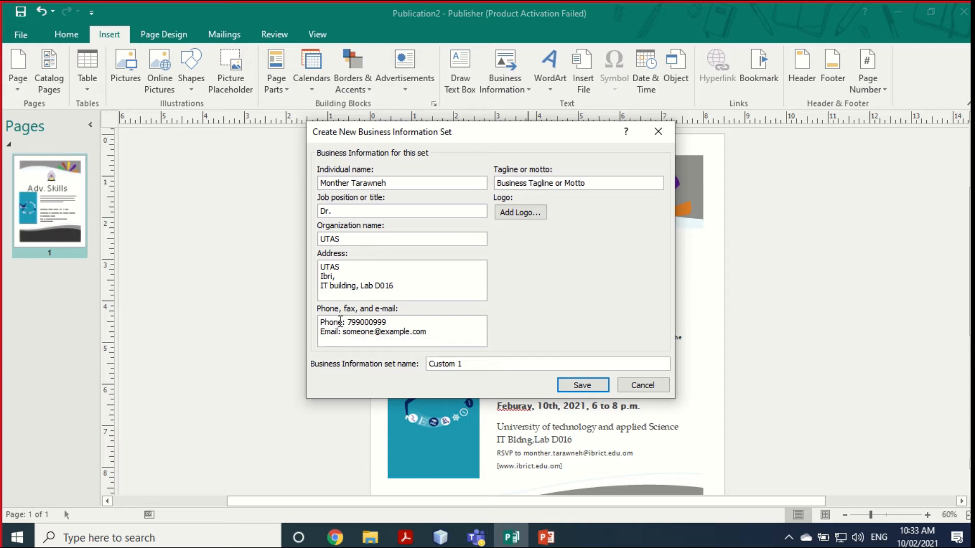
pyautogui.moveTo(343, 332); pyautogui.dragTo(430, 334)
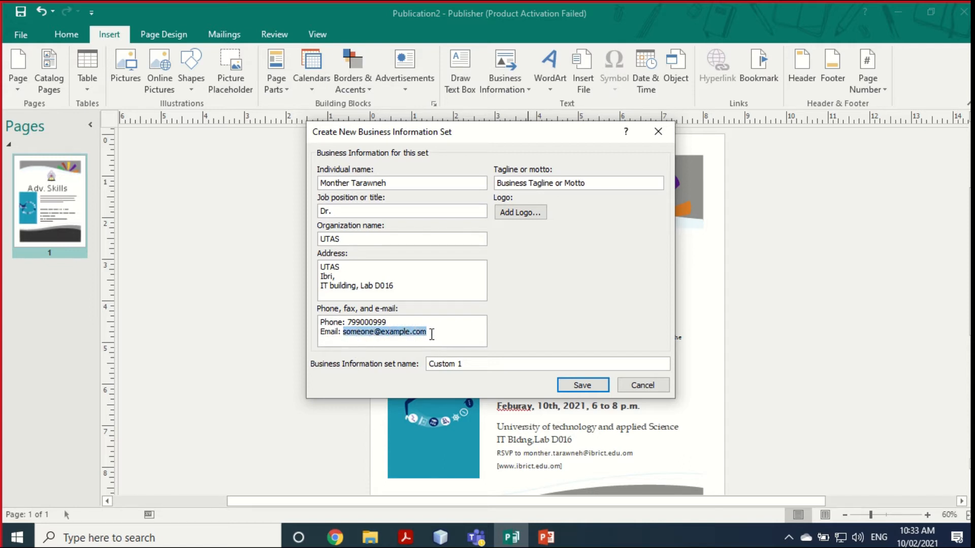
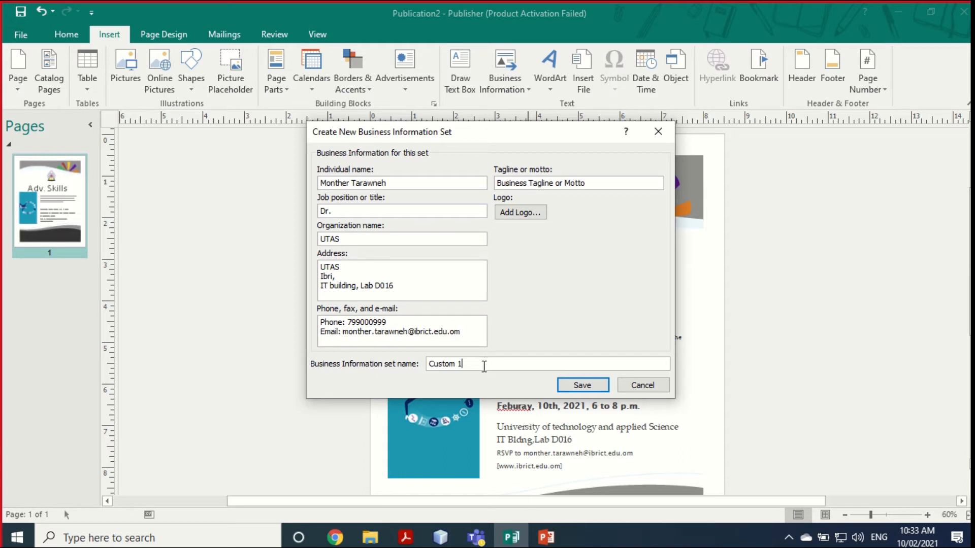
# Step: Rename the business information set from 'Custom 1' to the presenter's first name
pyautogui.click(464, 366)
pyautogui.moveTo(471, 369); pyautogui.dragTo(430, 373)
pyautogui.write('monther')
# Step: Add download (1).png, the coffee-pot picture, as the logo and save the set
pyautogui.click(520, 214)
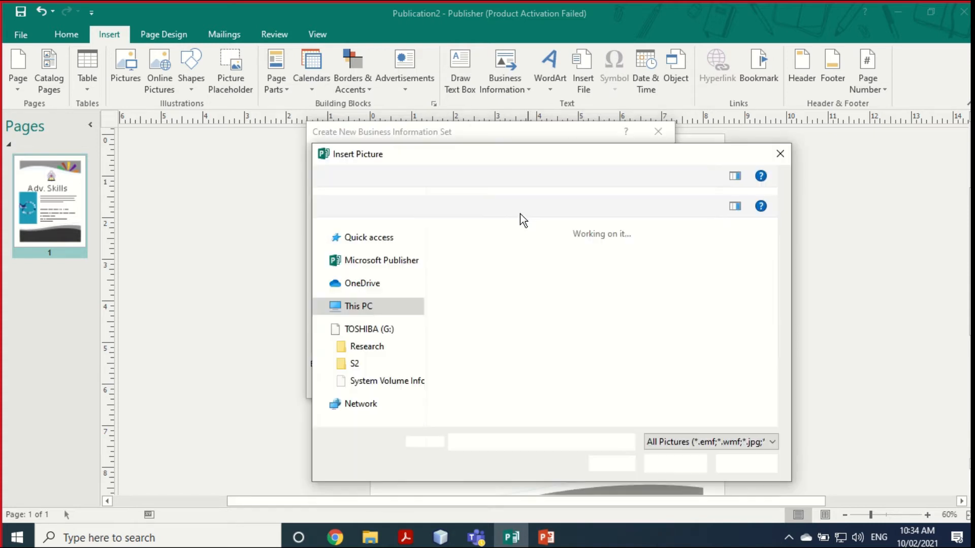
pyautogui.scroll(-2, 419, 342)
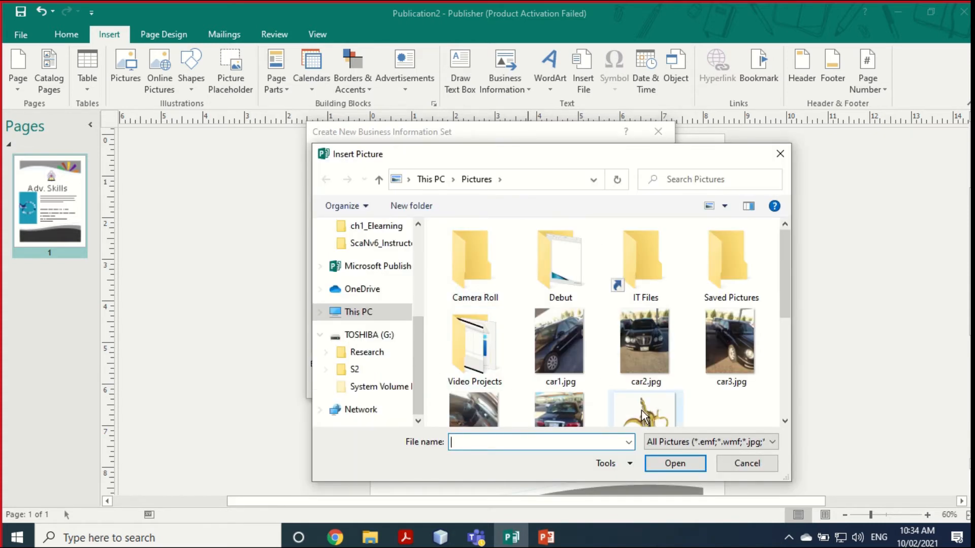
pyautogui.click(638, 414)
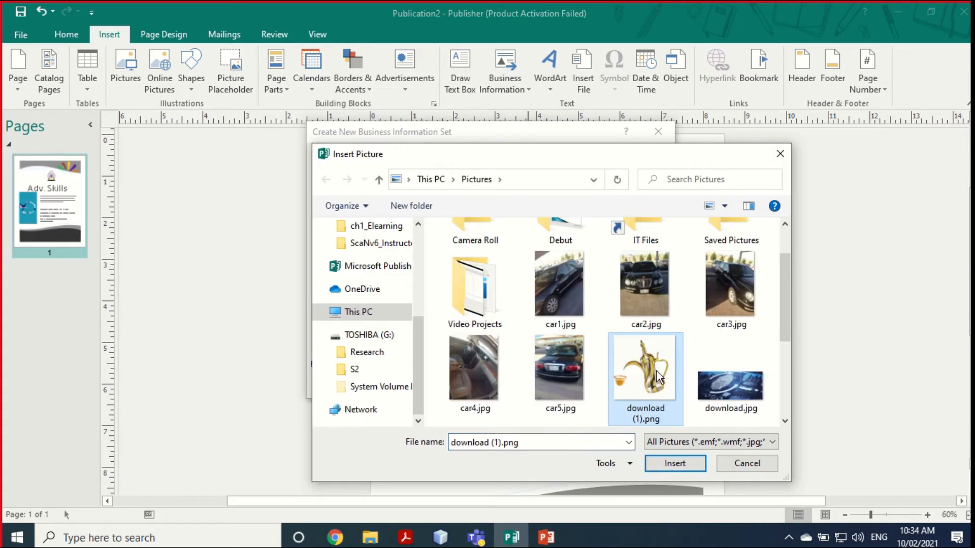
pyautogui.click(674, 463)
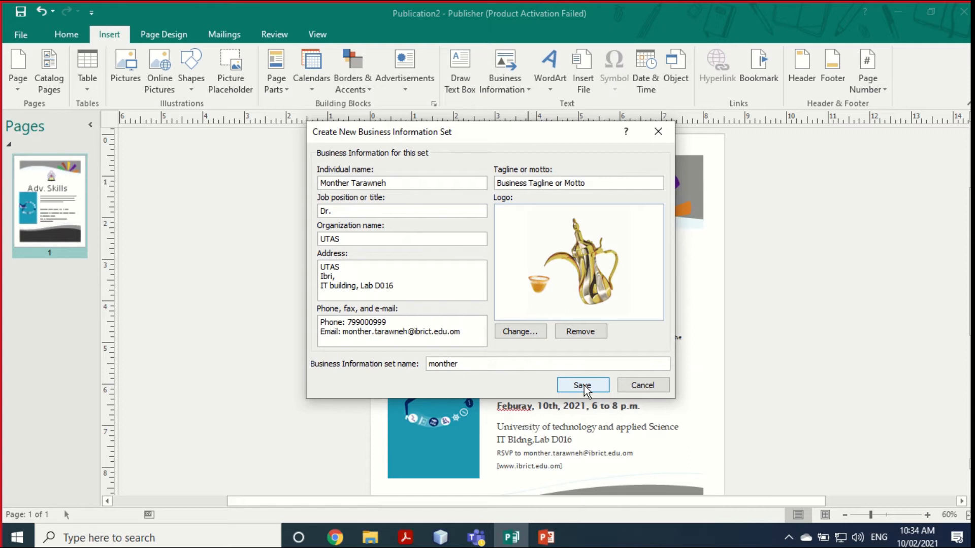
pyautogui.click(585, 387)
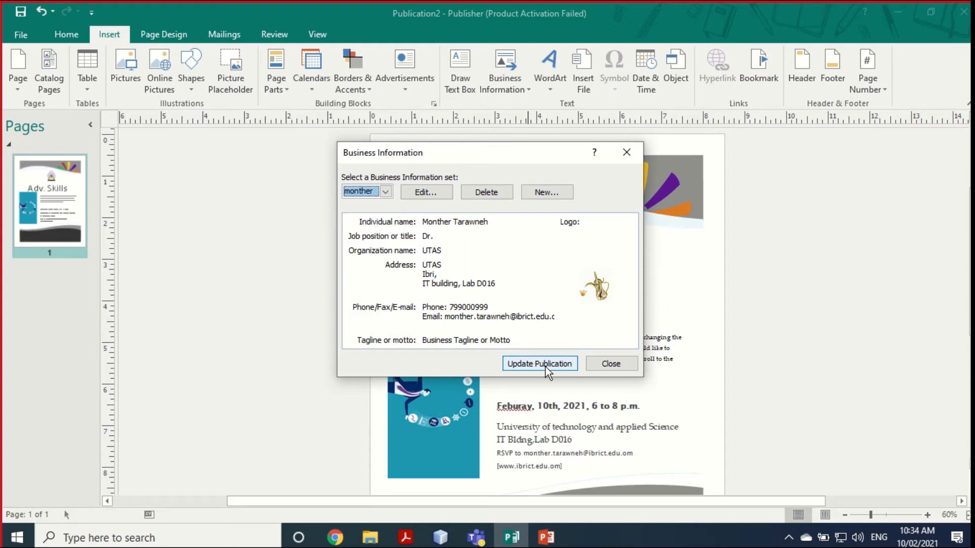
# Step: Close the Business Information dialog, review the saved fields list, and move to Page Design
pyautogui.click(611, 364)
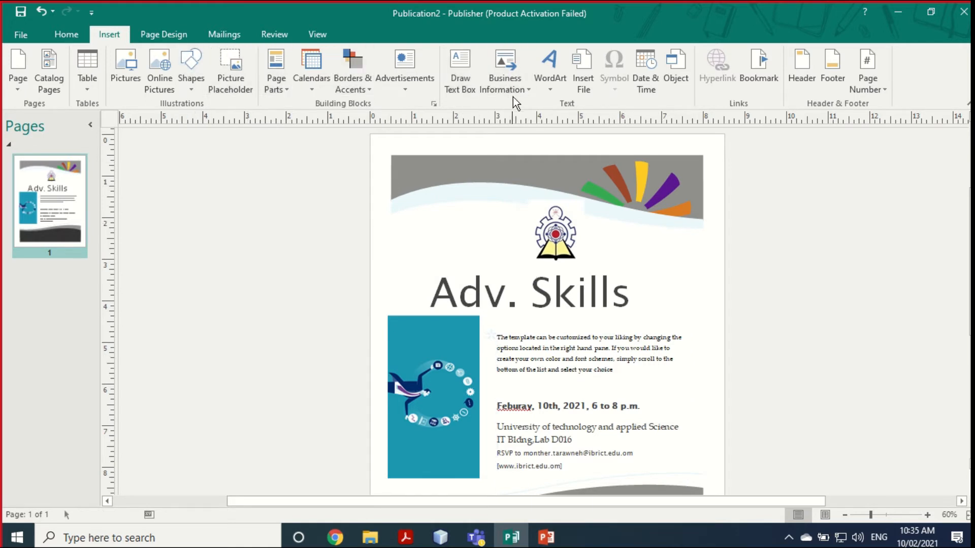
pyautogui.click(528, 90)
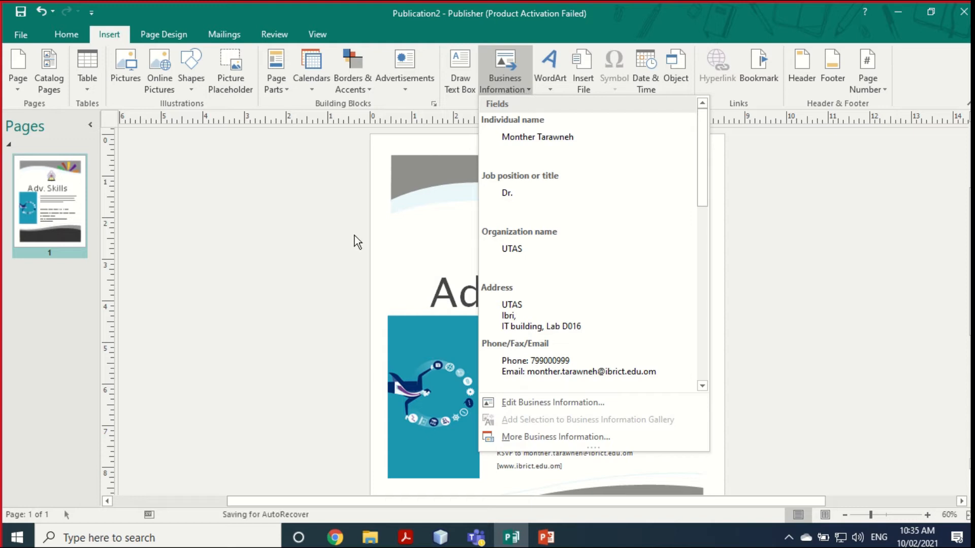
pyautogui.click(343, 252)
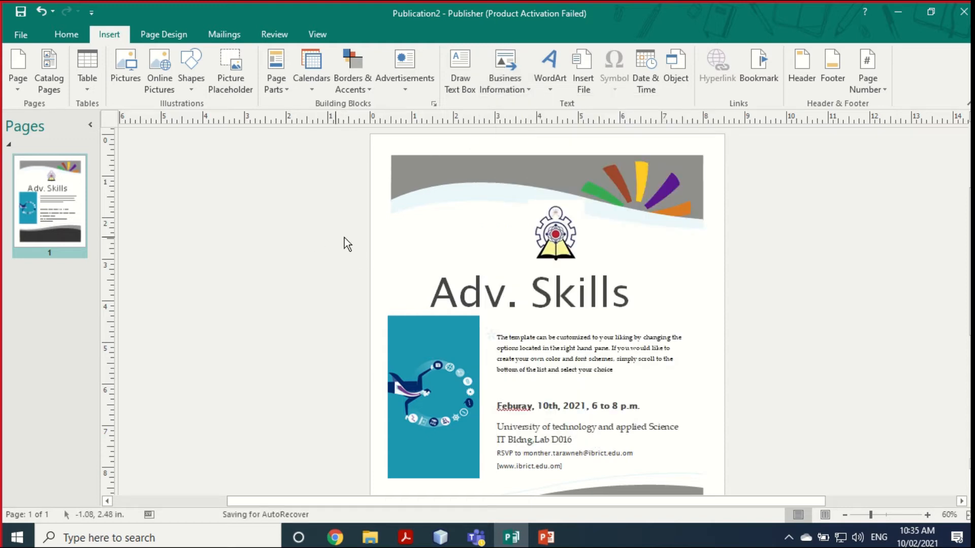
pyautogui.click(72, 35)
pyautogui.click(151, 40)
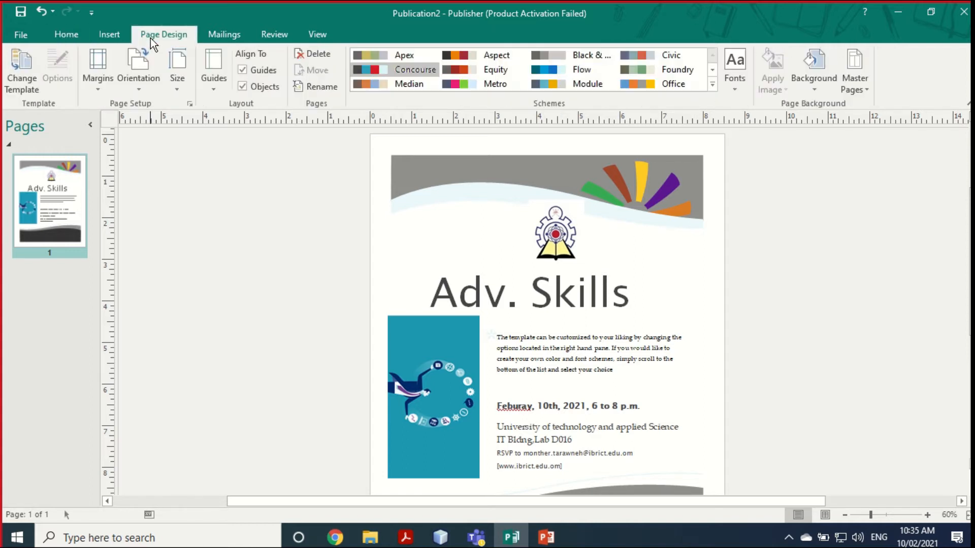
# Step: Preview the Bounce, Brocade, Marker and Modular templates, then choose Bounce
pyautogui.click(31, 66)
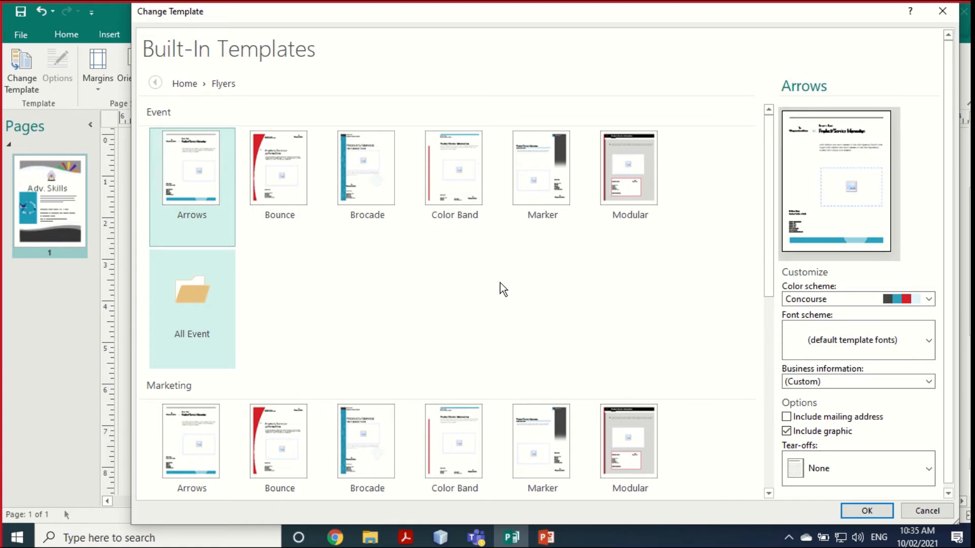
pyautogui.click(277, 169)
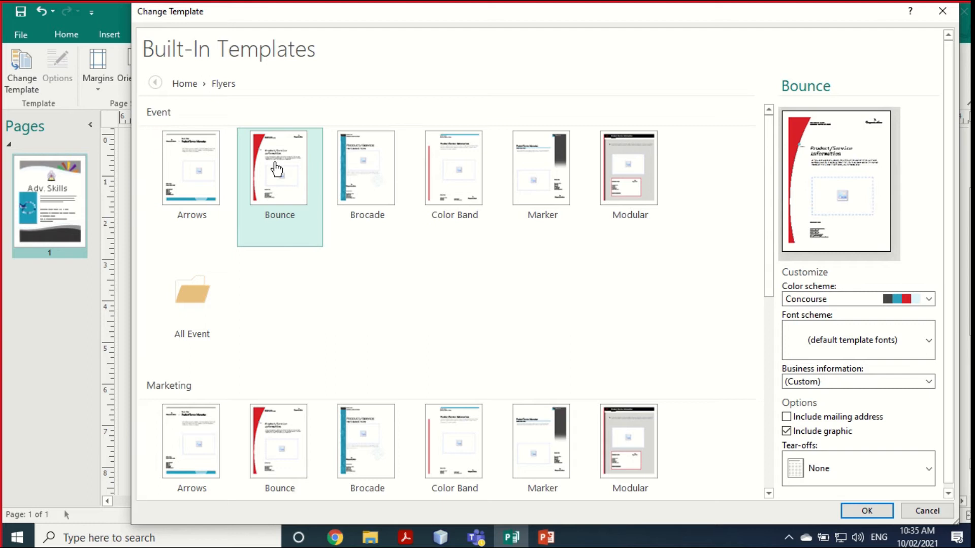
pyautogui.click(366, 164)
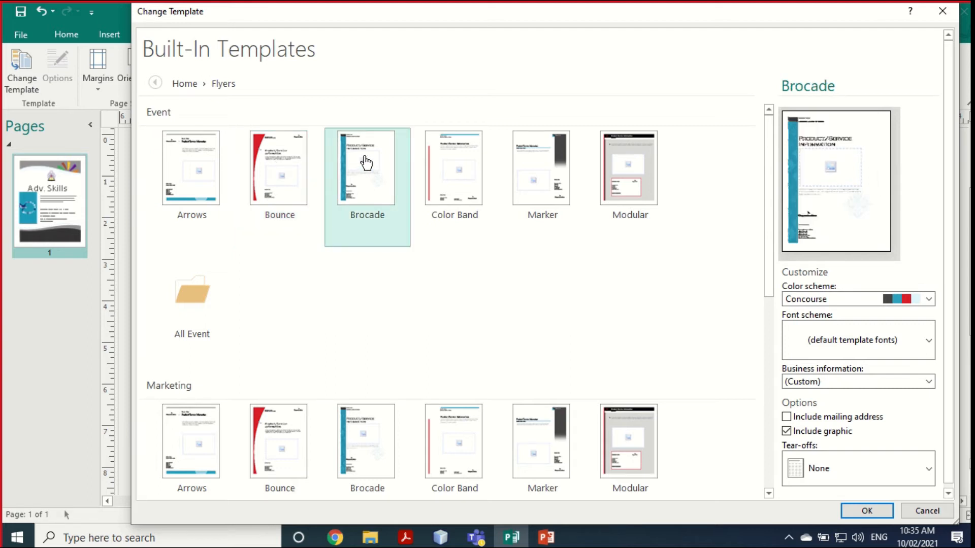
pyautogui.click(534, 168)
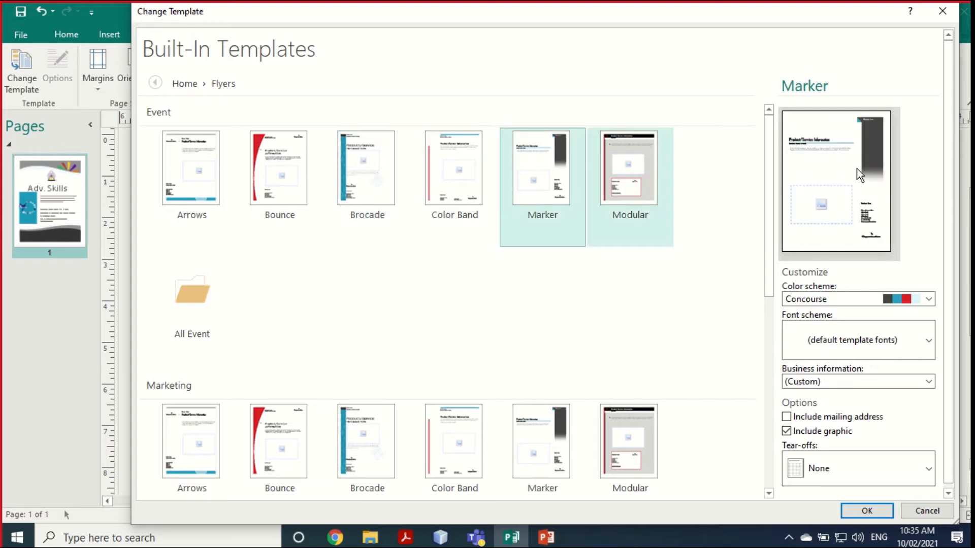
pyautogui.click(634, 189)
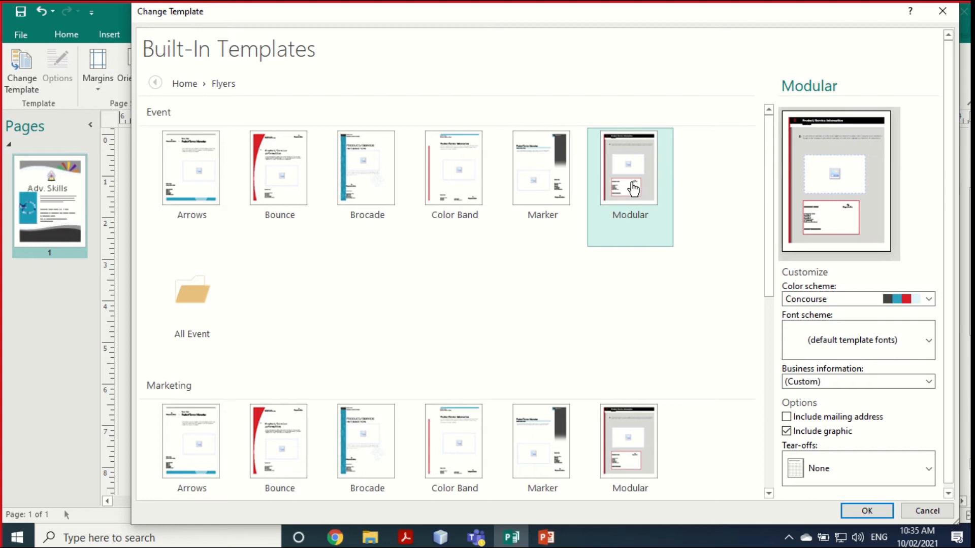
pyautogui.click(537, 177)
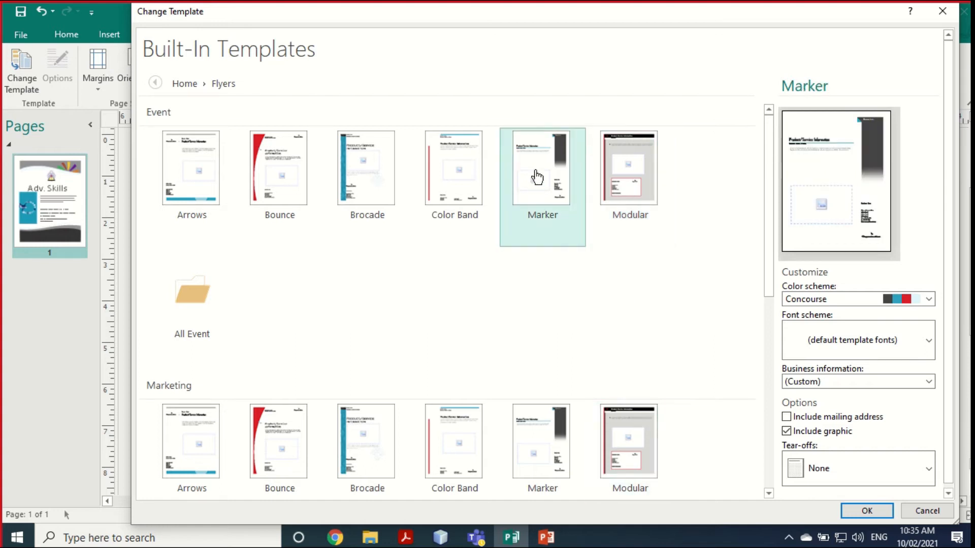
pyautogui.click(280, 166)
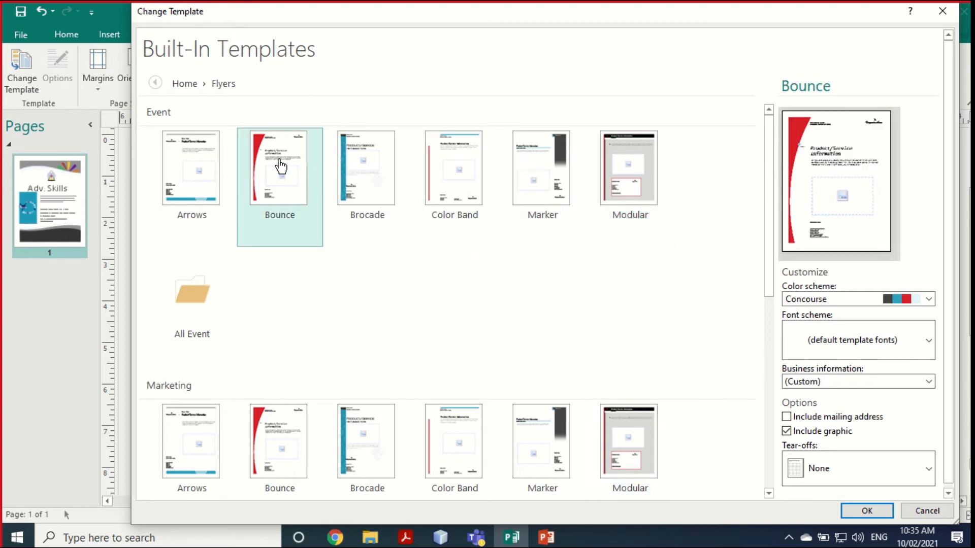
# Step: Keep the Concourse colour scheme, pick the saved business information set, and confirm
pyautogui.click(842, 301)
pyautogui.click(842, 301)
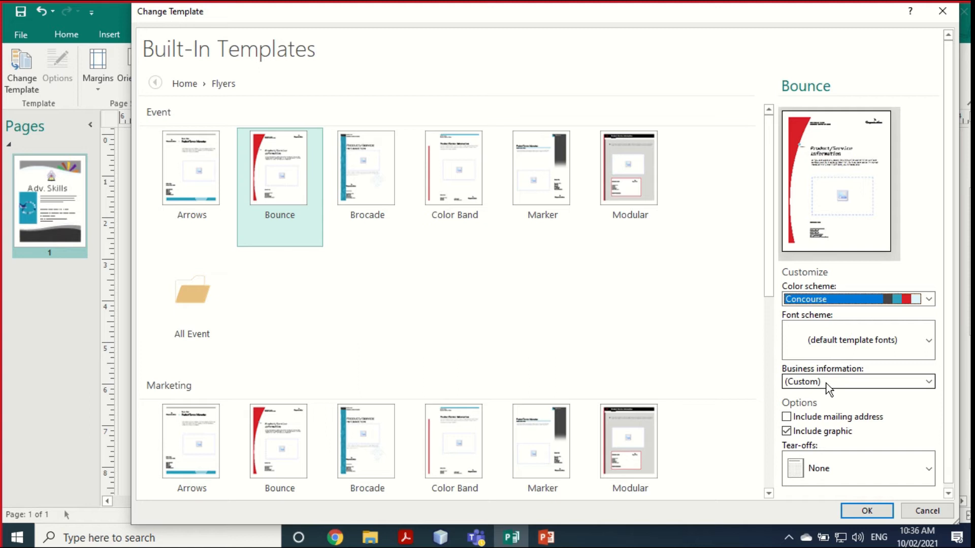
pyautogui.click(929, 382)
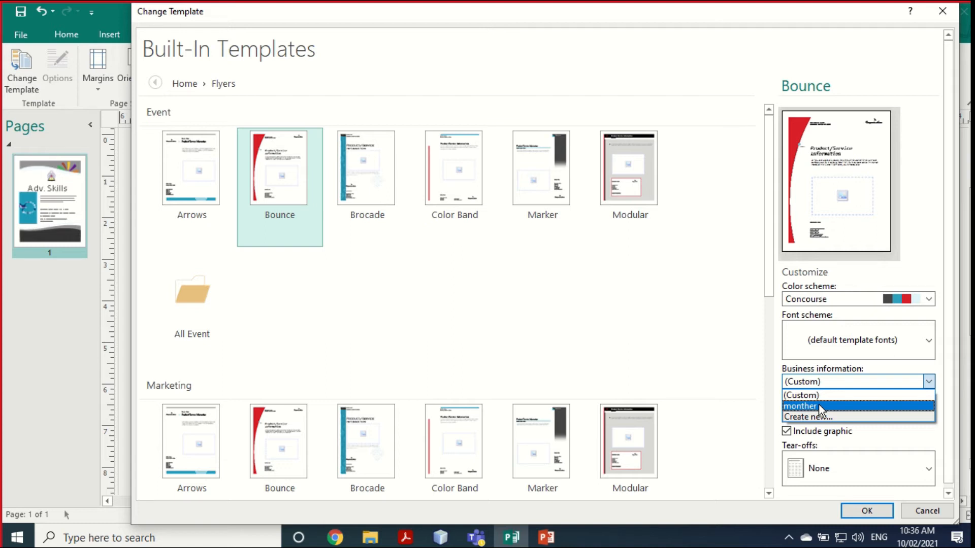
pyautogui.click(823, 418)
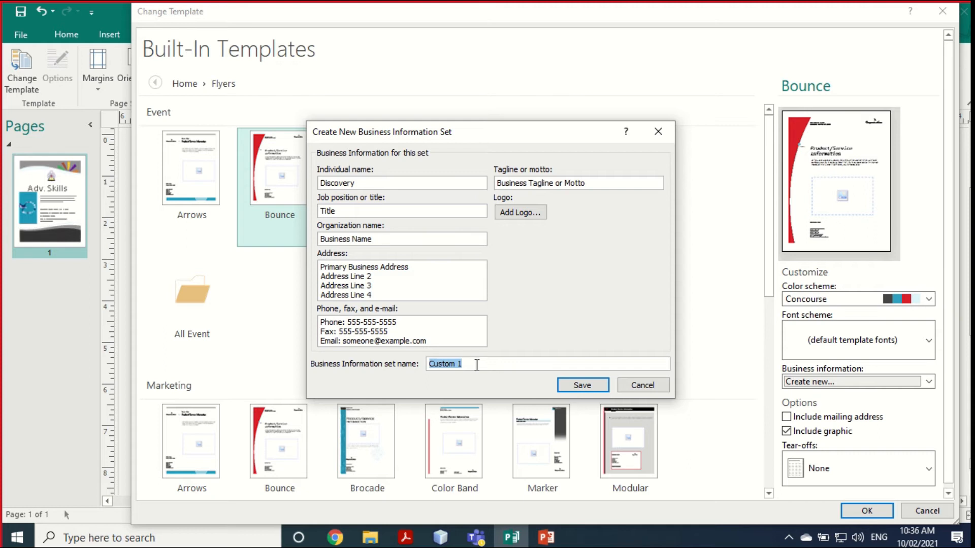
pyautogui.click(638, 384)
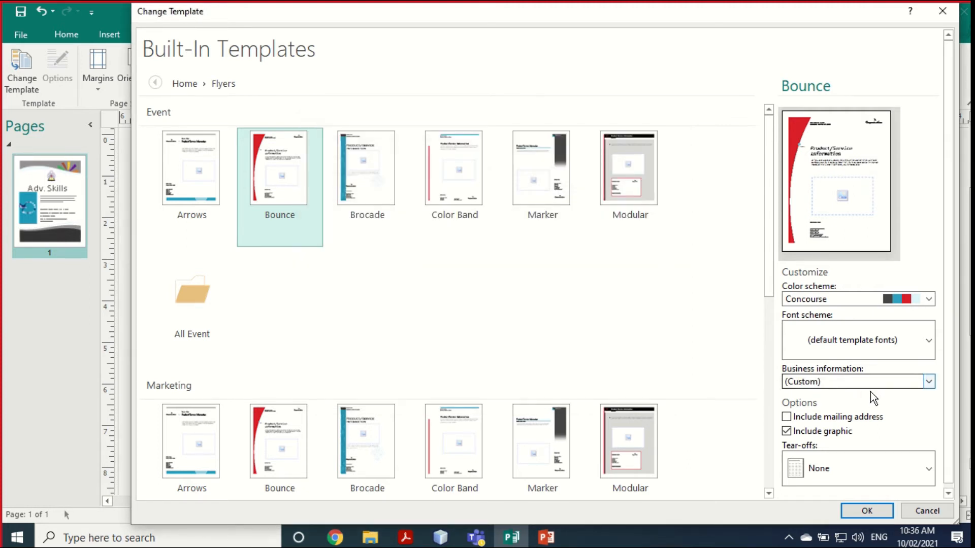
pyautogui.click(928, 382)
pyautogui.click(843, 406)
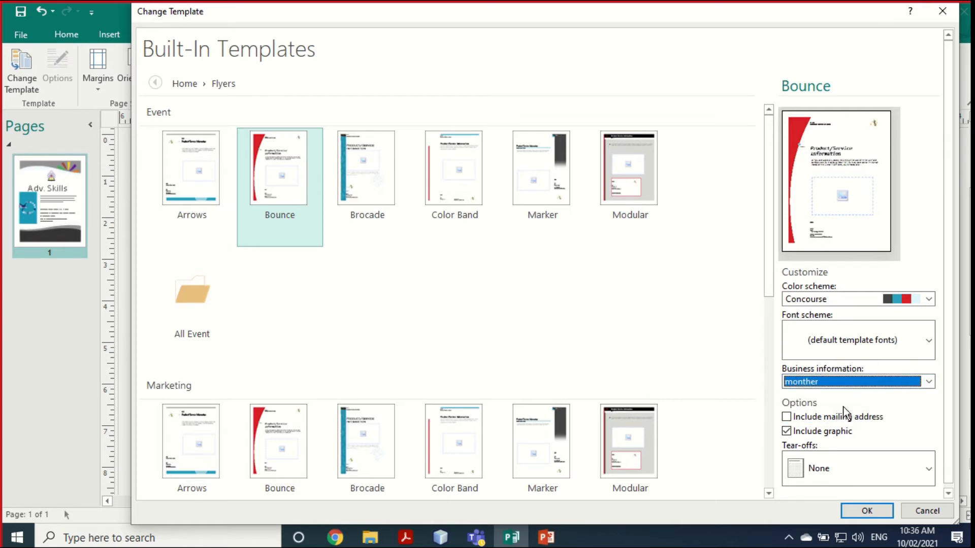
pyautogui.click(870, 515)
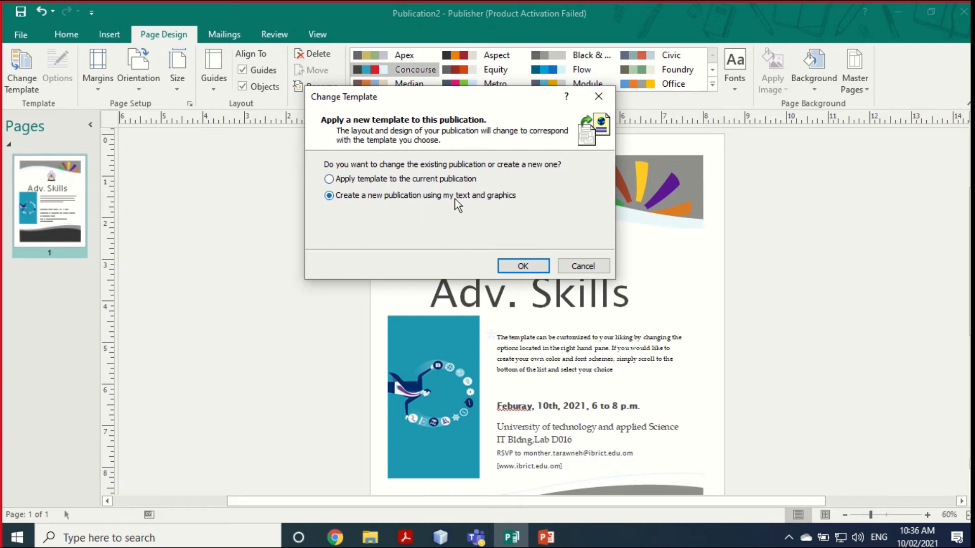
# Step: Apply the Bounce template to the current publication and inspect the body and contact text boxes
pyautogui.click(457, 178)
pyautogui.click(532, 265)
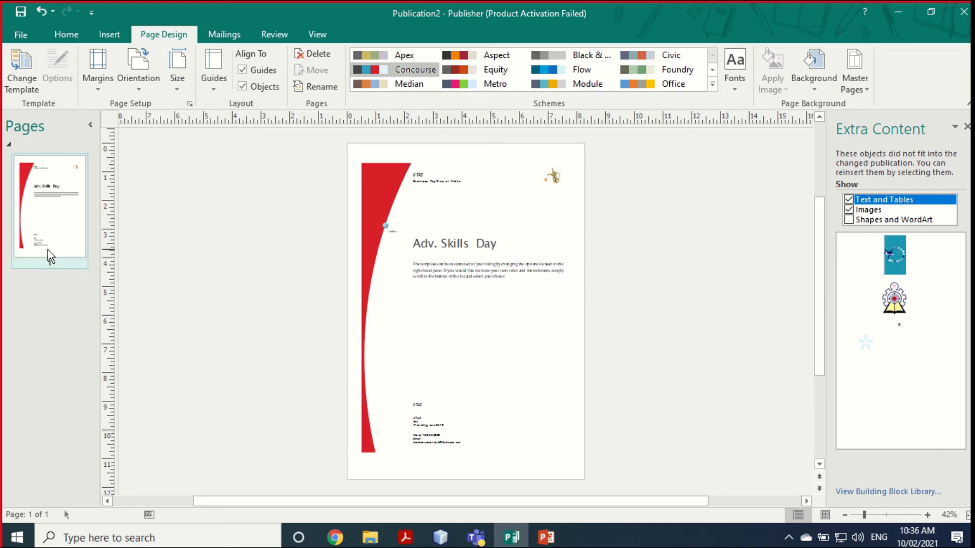
pyautogui.click(442, 264)
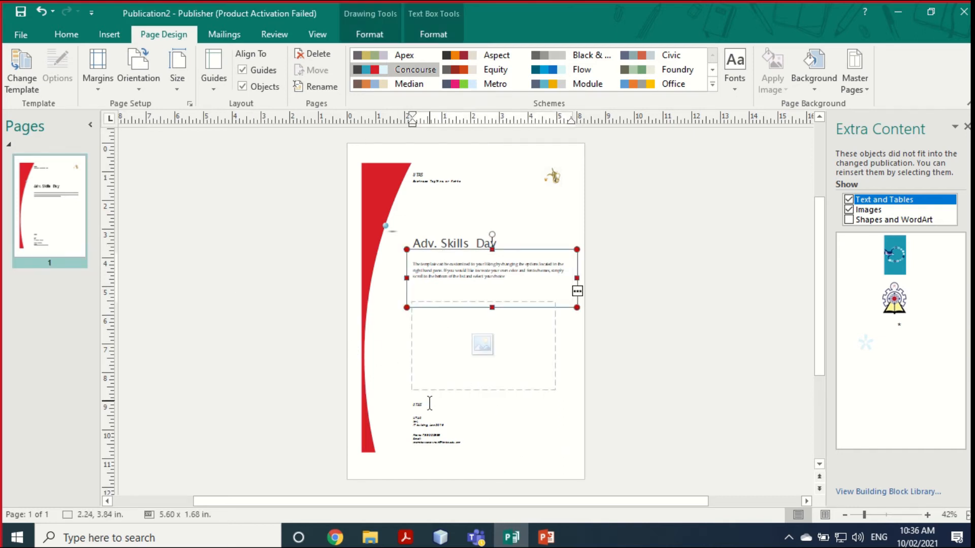
pyautogui.click(427, 440)
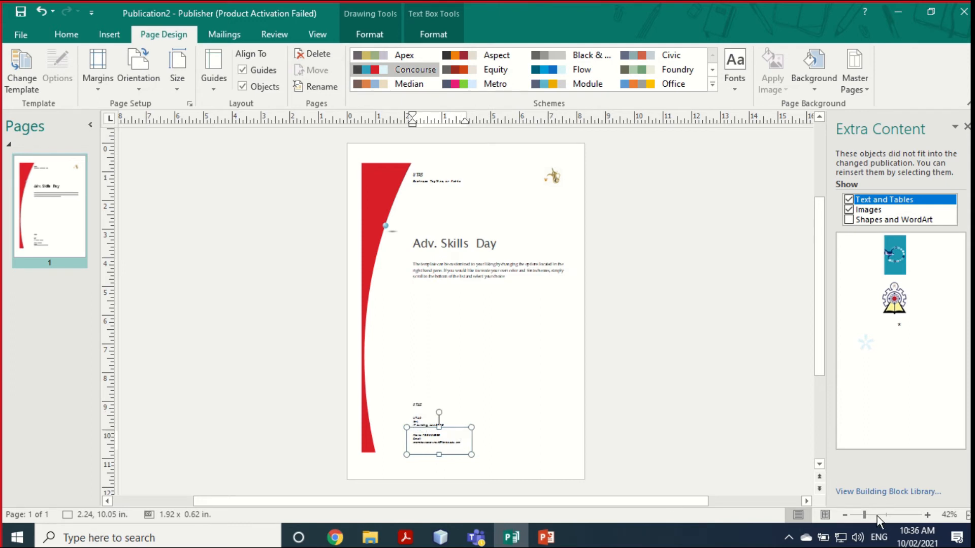
# Step: Toggle the Extra Content pane's show checkboxes for shapes and images, then zoom in on the page
pyautogui.moveTo(900, 271)
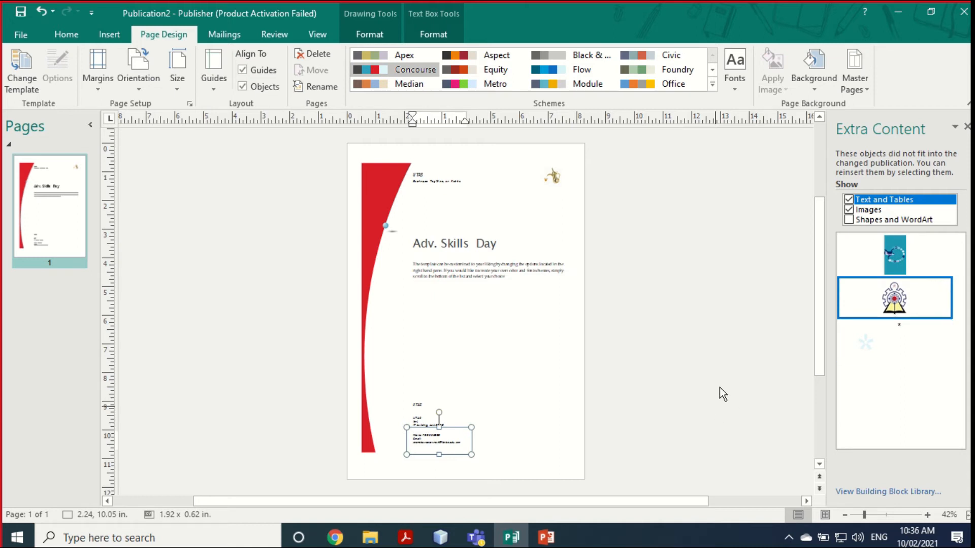
pyautogui.click(850, 220)
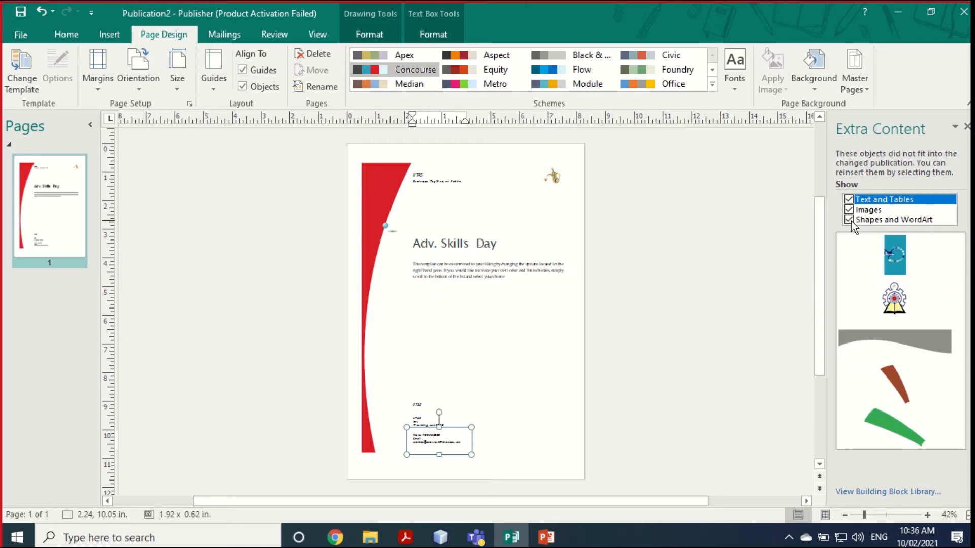
pyautogui.click(850, 220)
pyautogui.click(849, 210)
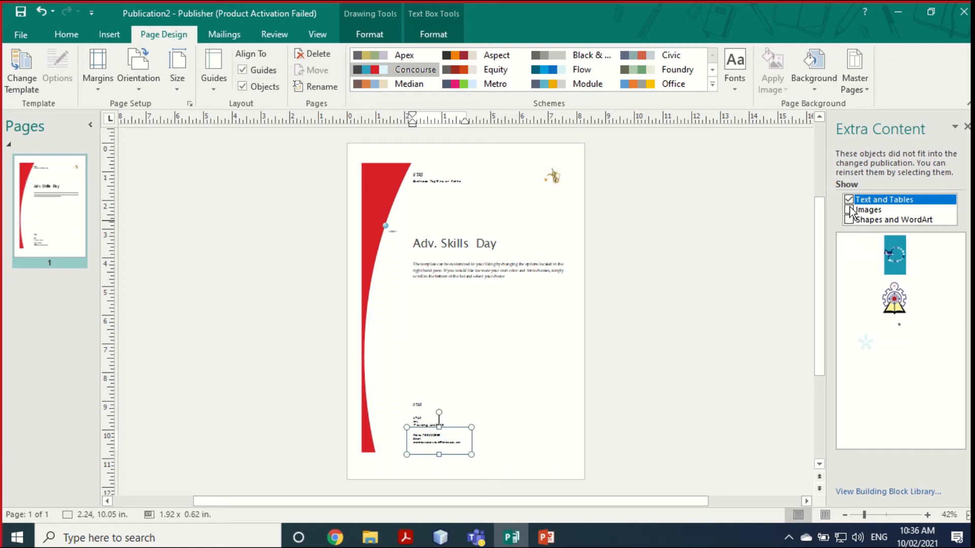
pyautogui.click(849, 200)
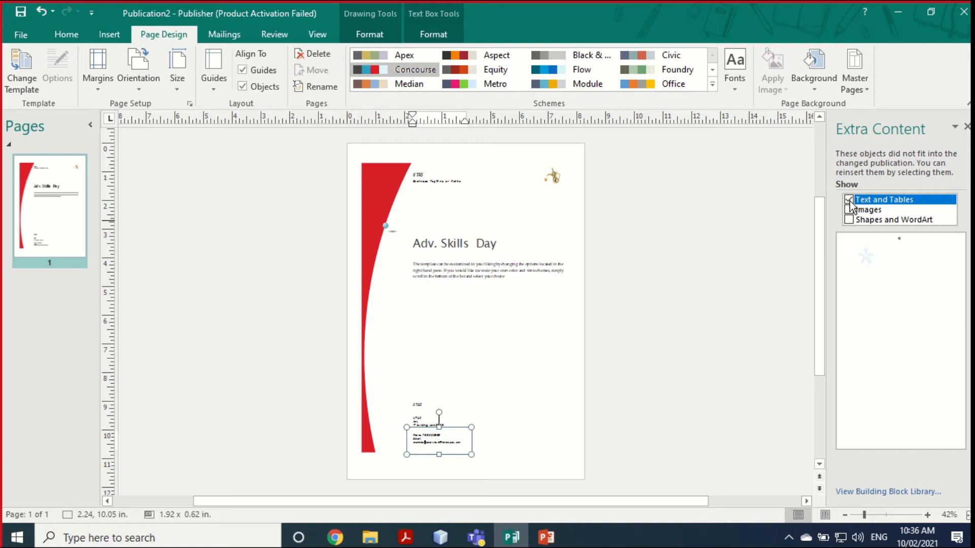
pyautogui.click(848, 209)
pyautogui.click(850, 220)
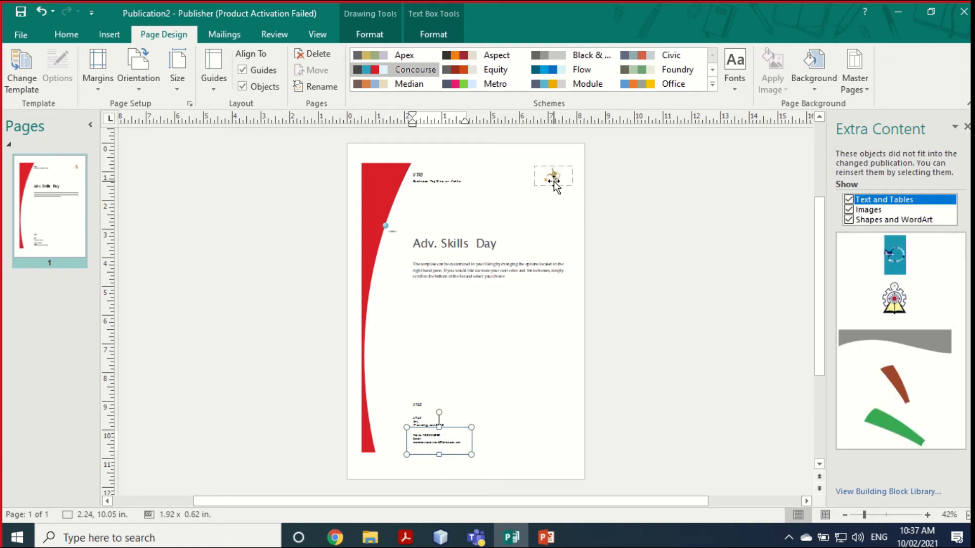
pyautogui.click(927, 516)
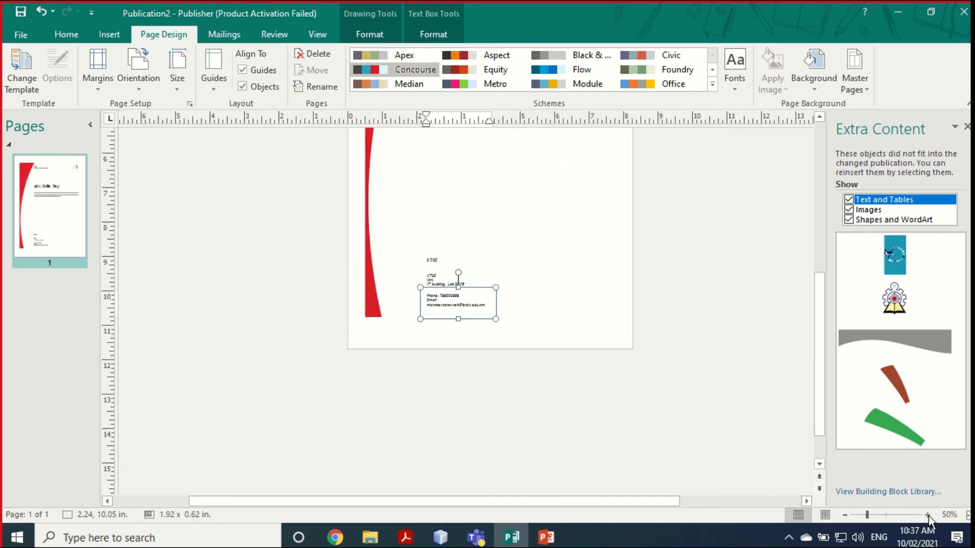
pyautogui.click(928, 515)
pyautogui.click(928, 515)
pyautogui.scroll(8, 562, 446)
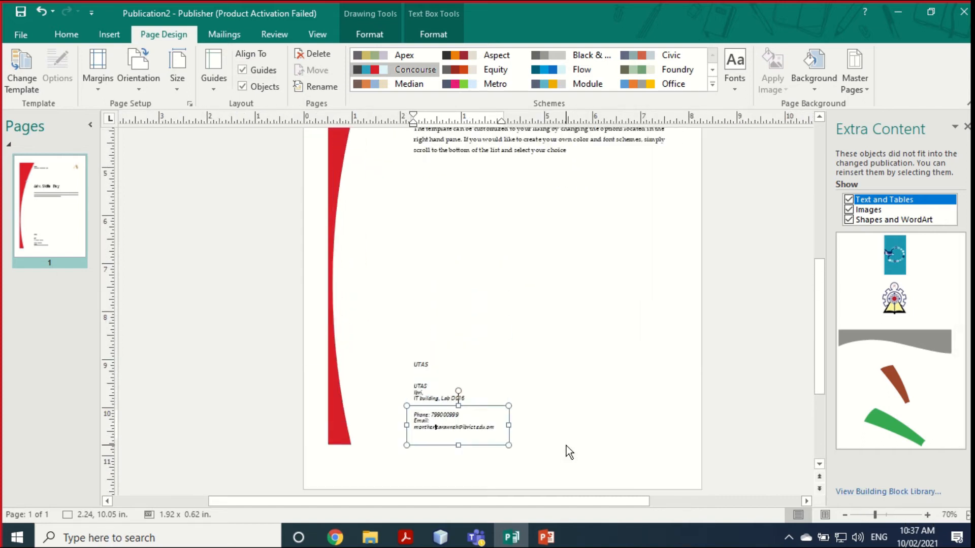
pyautogui.scroll(7, 566, 445)
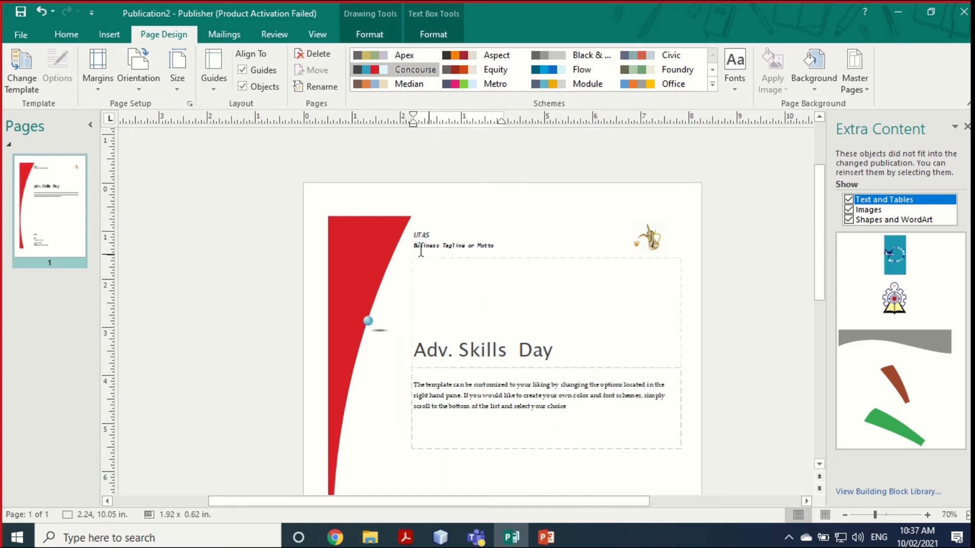
# Step: Drag the contact text box's right edge outward so the e-mail fits one line
pyautogui.click(928, 515)
pyautogui.click(928, 515)
pyautogui.scroll(6, 496, 351)
pyautogui.keyDown('ctrl'); pyautogui.scroll(1, 496, 339); pyautogui.keyUp('ctrl')
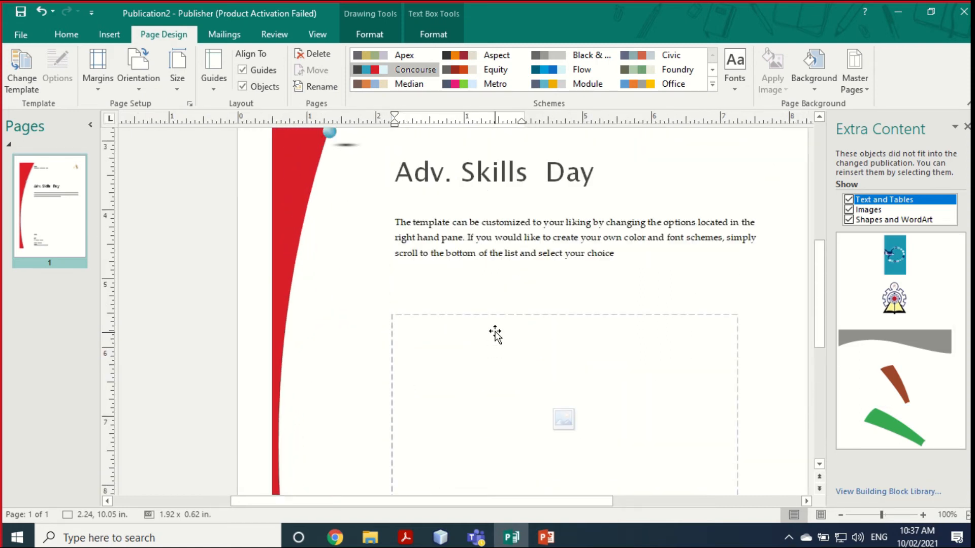
pyautogui.scroll(4, 483, 305)
pyautogui.scroll(4, 467, 274)
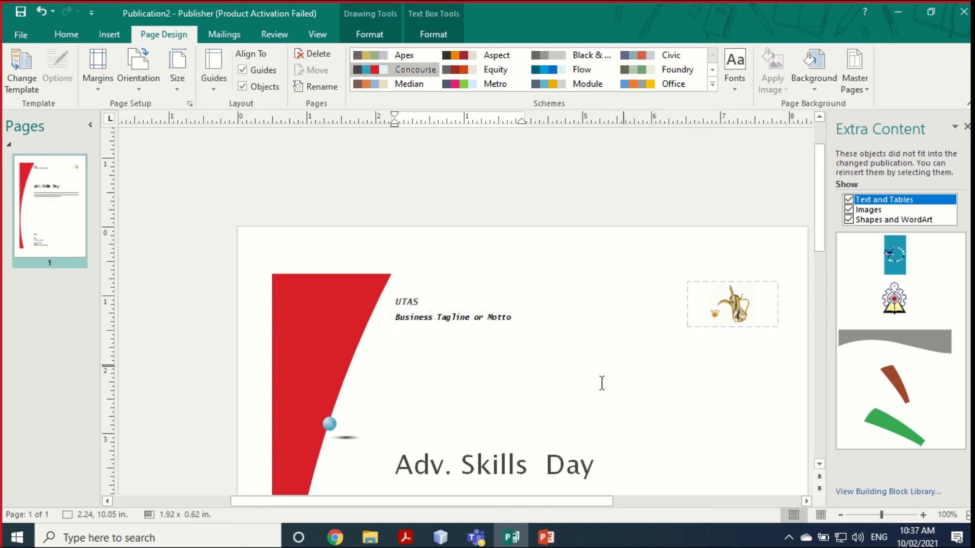
pyautogui.scroll(-4, 511, 391)
pyautogui.scroll(-5, 466, 362)
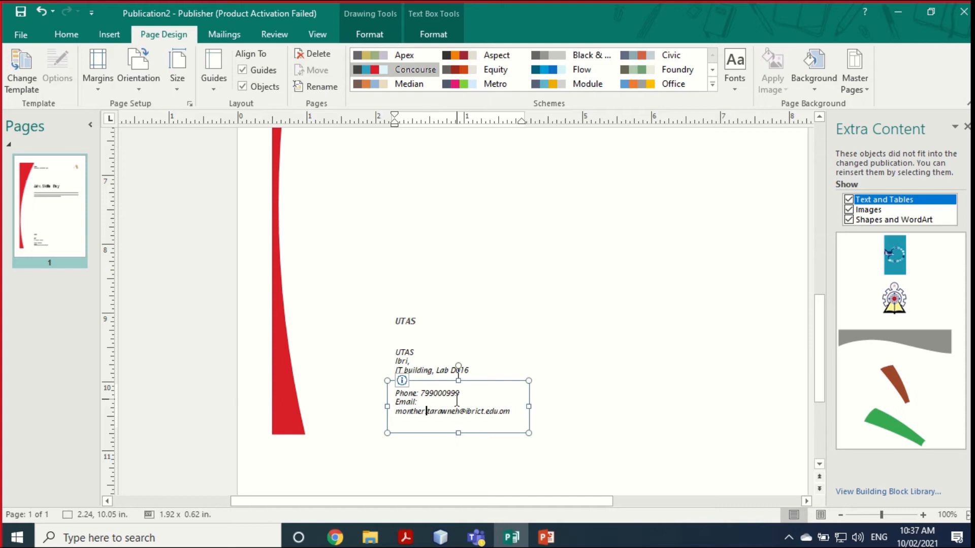
pyautogui.moveTo(529, 408); pyautogui.dragTo(619, 407)
pyautogui.click(568, 311)
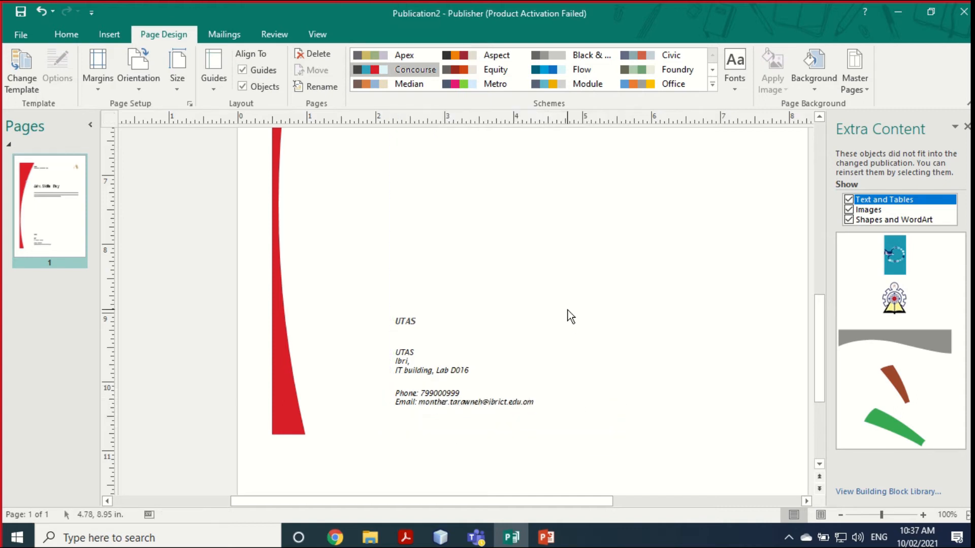
pyautogui.scroll(5, 472, 386)
# Step: Insert the '2040 شعار رؤية عمان - png.PNG' Oman Vision 2040 image into the empty picture frame
pyautogui.click(564, 419)
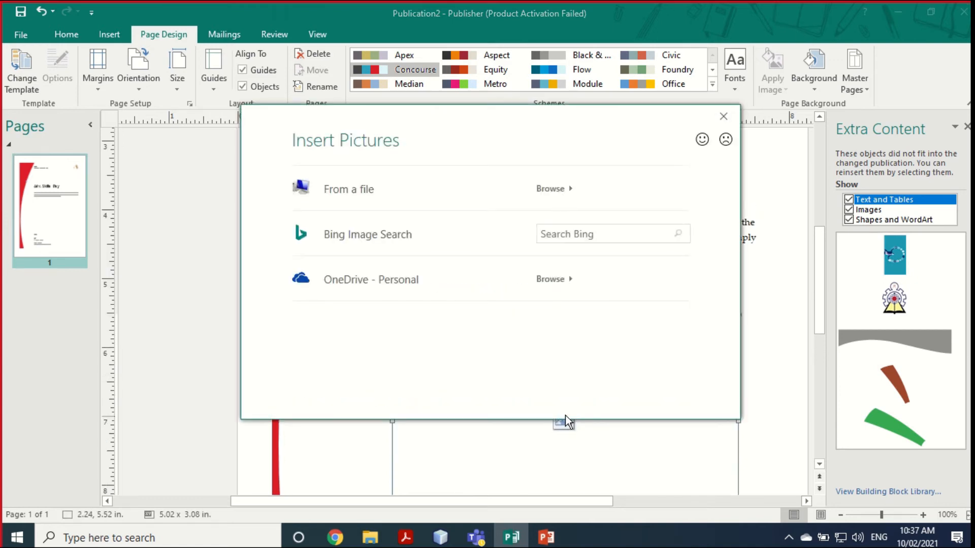
pyautogui.click(418, 190)
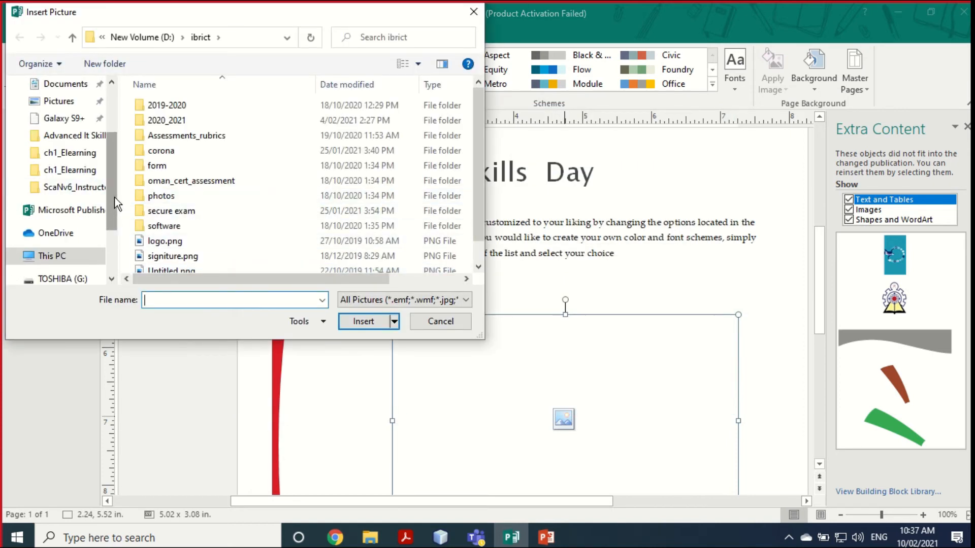
pyautogui.scroll(-1, 188, 249)
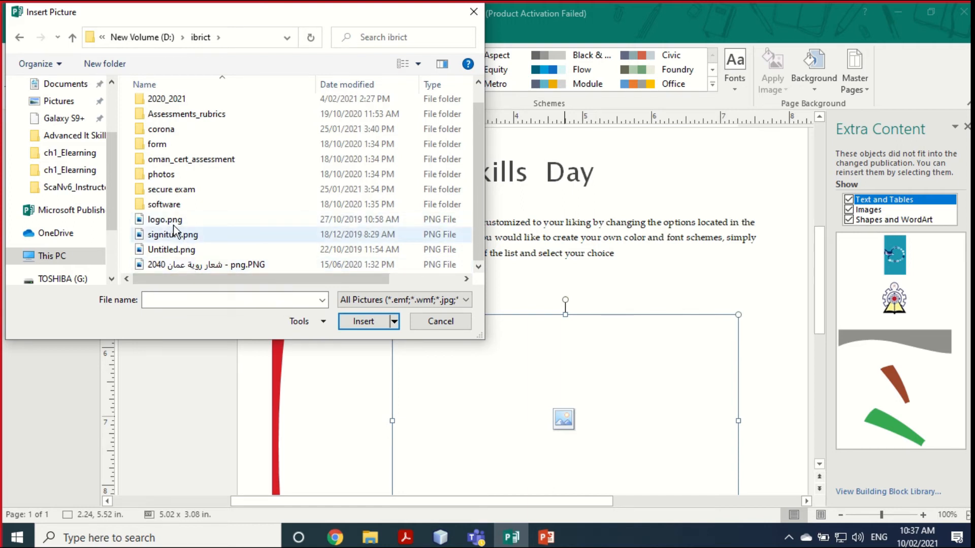
pyautogui.click(175, 264)
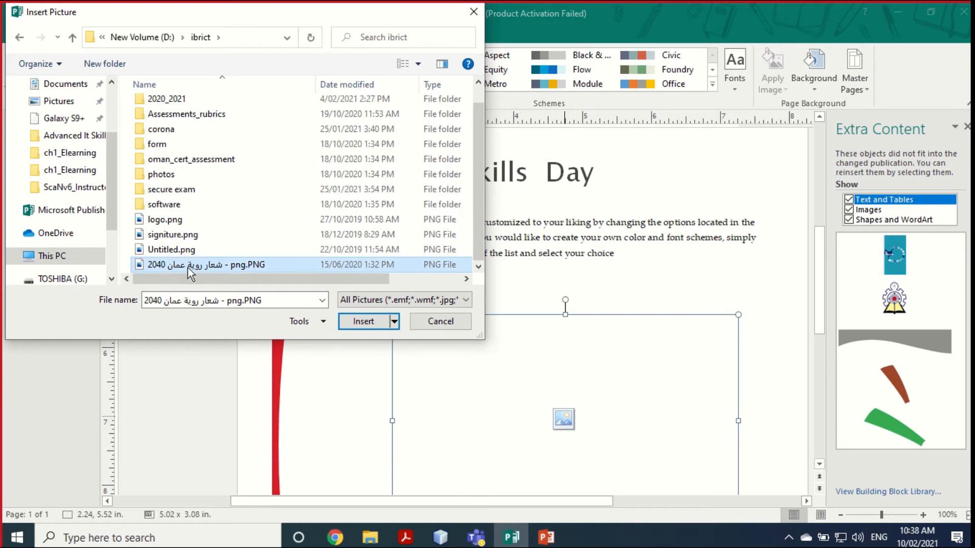
pyautogui.click(366, 321)
pyautogui.scroll(-2, 582, 378)
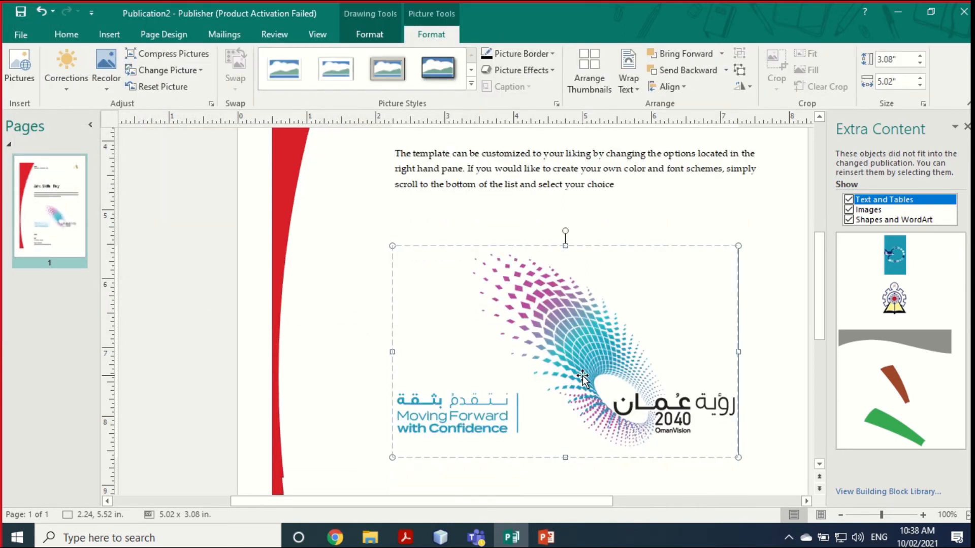
pyautogui.click(765, 396)
pyautogui.scroll(2, 686, 384)
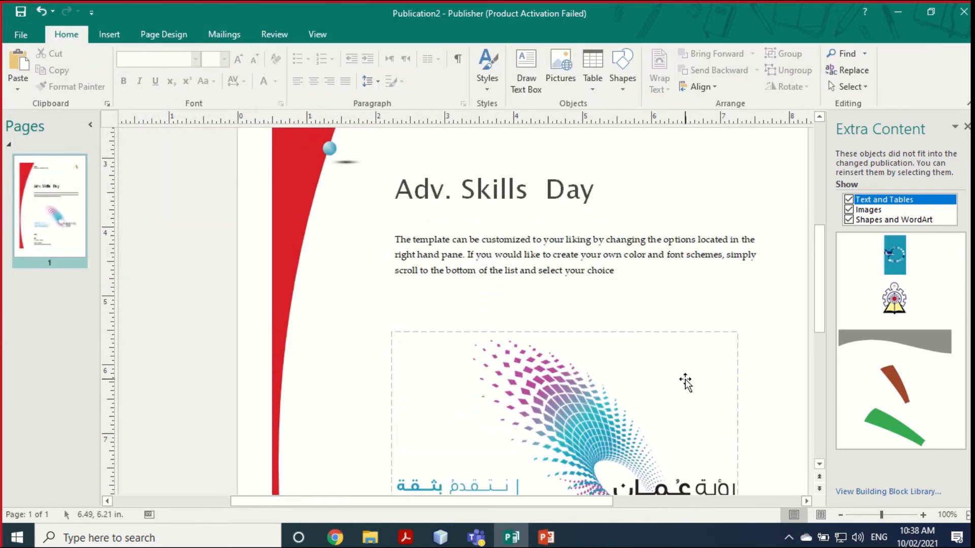
# Step: Check the 'Adv. Skills Day' title, then zoom out to 60% to see the whole page
pyautogui.scroll(5, 685, 383)
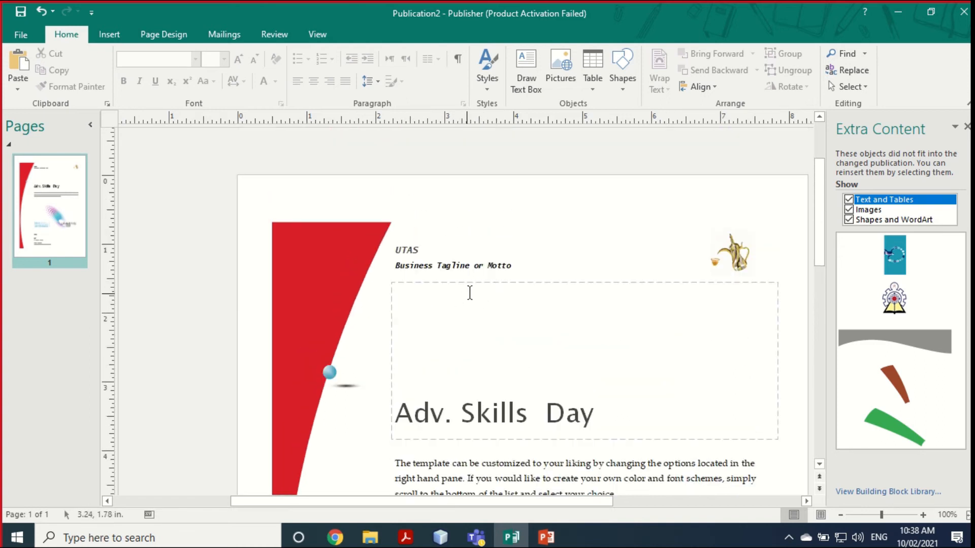
pyautogui.moveTo(612, 416); pyautogui.dragTo(412, 410)
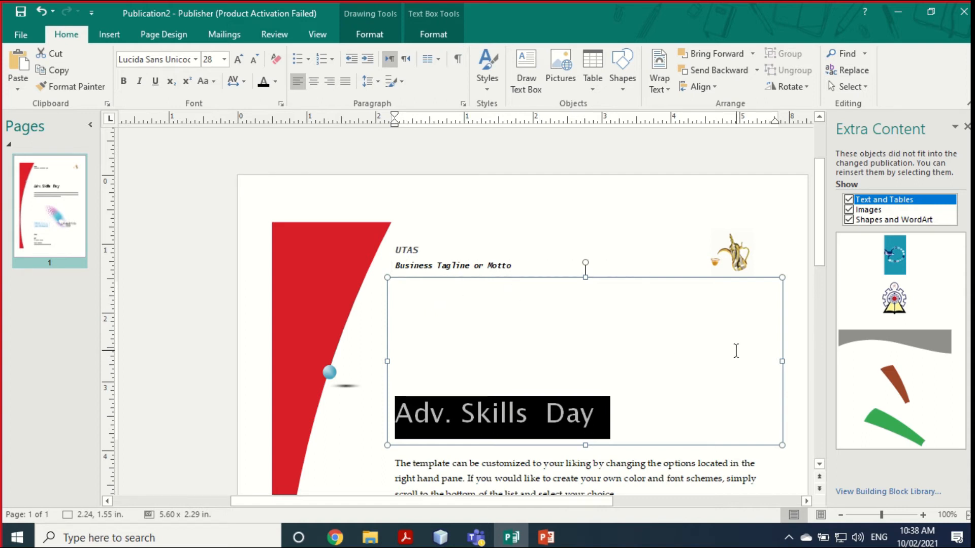
pyautogui.click(258, 188)
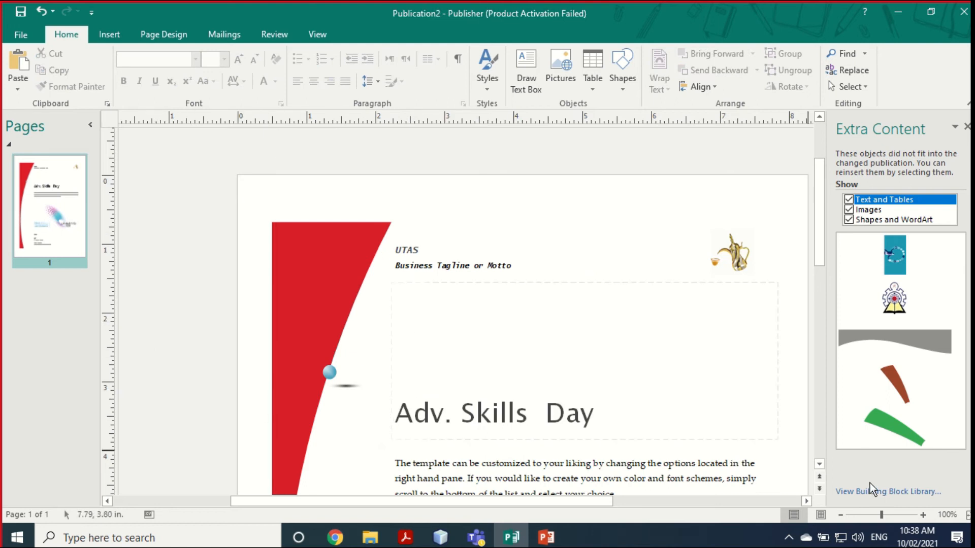
pyautogui.scroll(-8, 501, 398)
pyautogui.scroll(2, 562, 427)
pyautogui.click(841, 516)
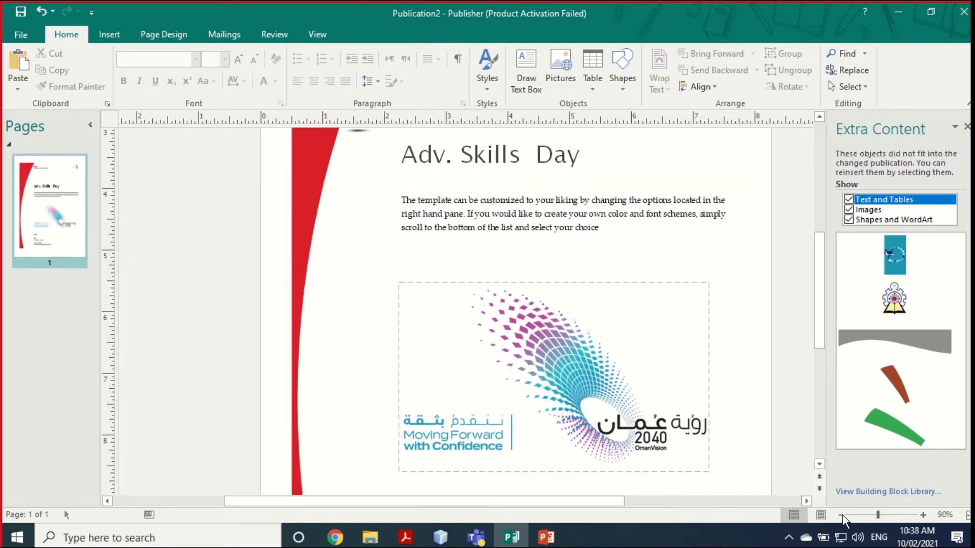
pyautogui.click(841, 515)
pyautogui.click(841, 516)
pyautogui.click(841, 515)
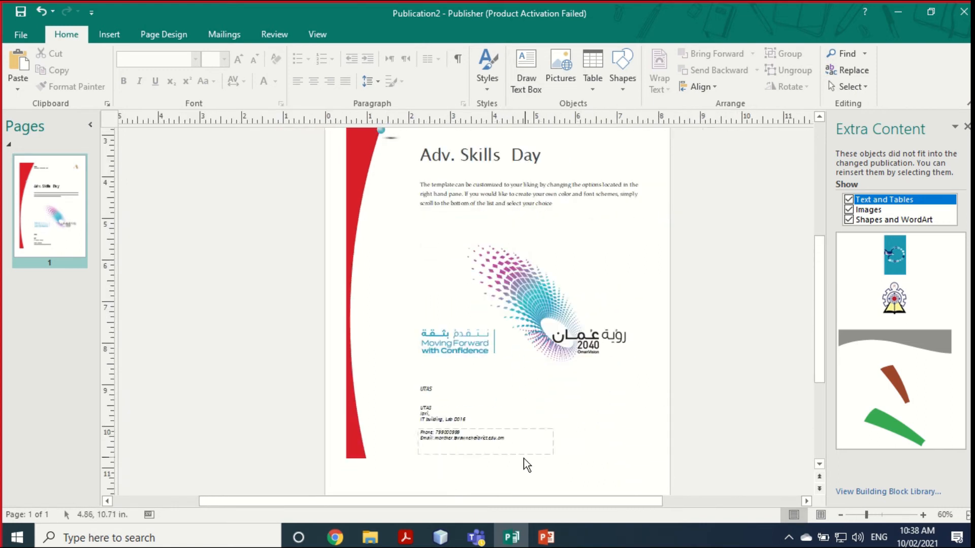
pyautogui.scroll(1, 531, 454)
pyautogui.scroll(2, 530, 454)
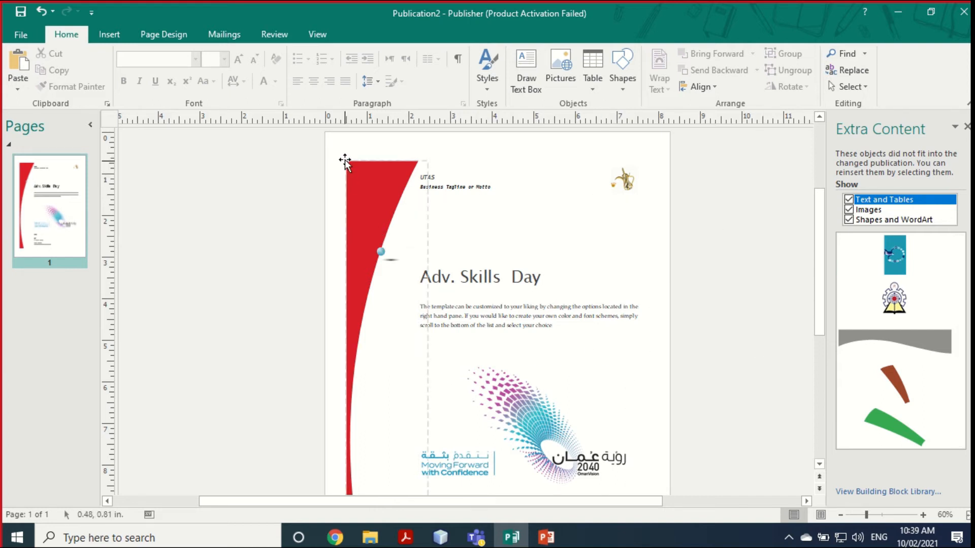
# Step: Delete every object on the page and close the Extra Content pane
pyautogui.moveTo(333, 142)
pyautogui.mouseDown()
pyautogui.moveTo(370, 282)
pyautogui.moveTo(595, 469)
pyautogui.moveTo(655, 498)
pyautogui.moveTo(694, 467)
pyautogui.mouseUp()
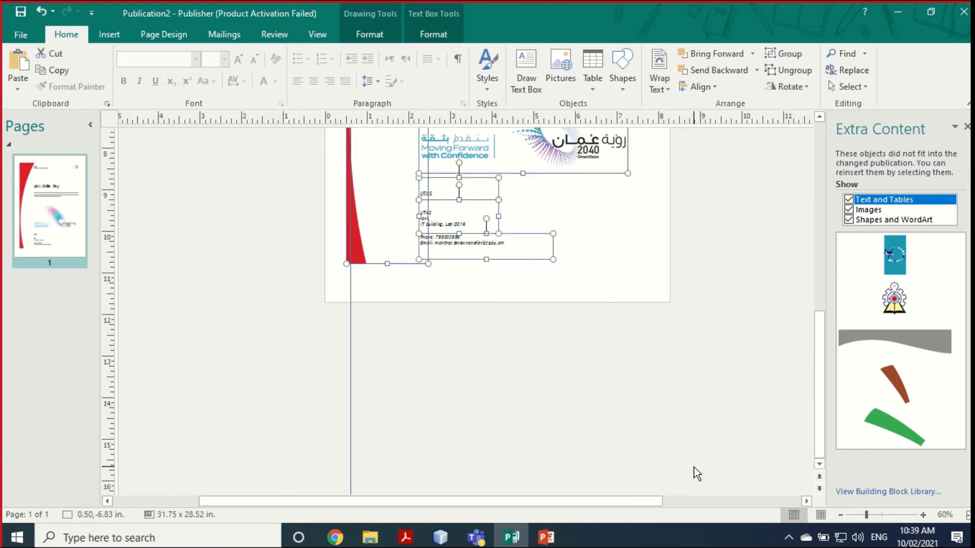
pyautogui.press('Delete')
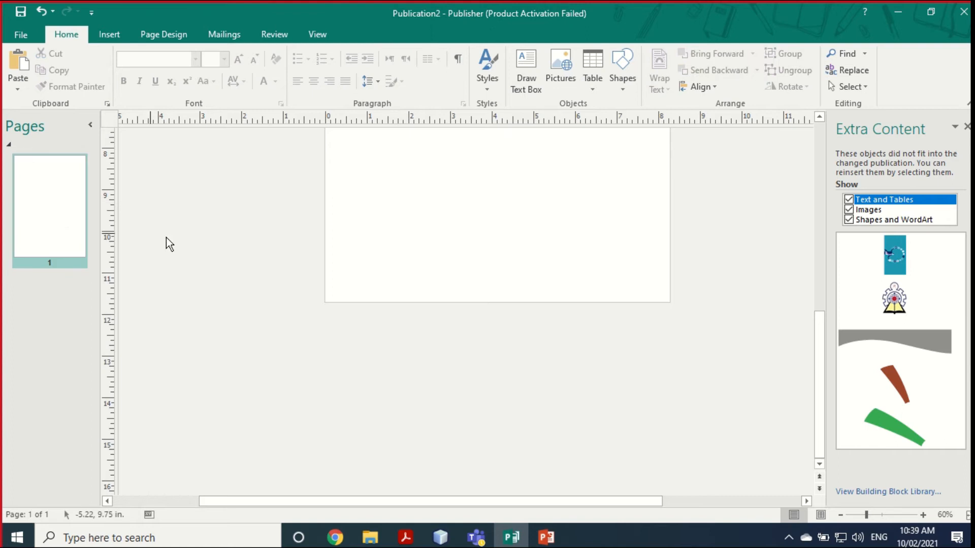
pyautogui.click(966, 126)
pyautogui.scroll(6, 598, 273)
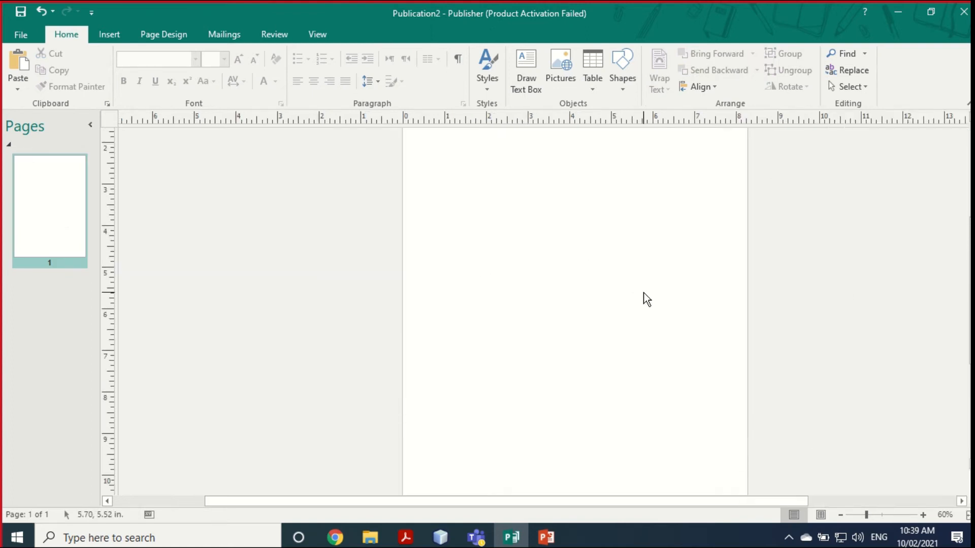
pyautogui.scroll(2, 644, 294)
pyautogui.scroll(-1, 641, 296)
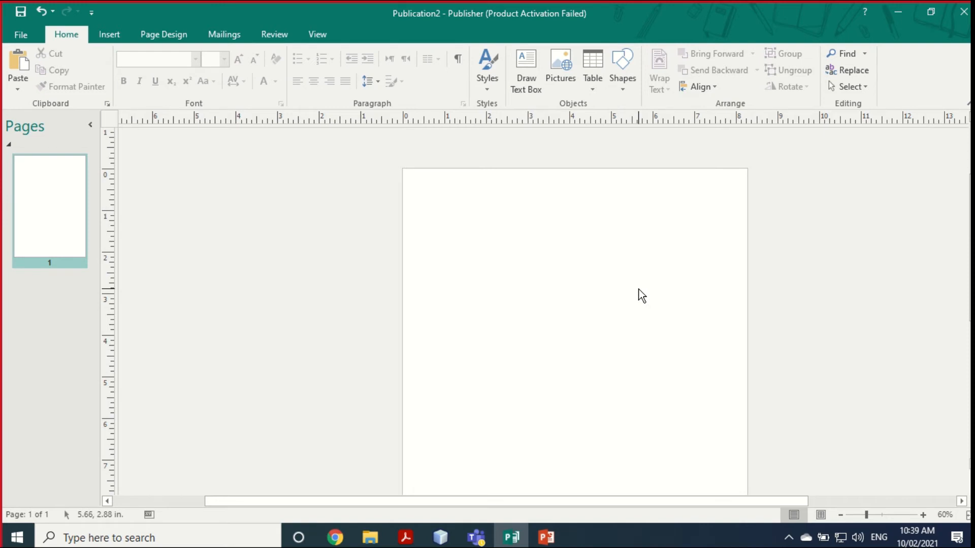
pyautogui.scroll(-2, 483, 201)
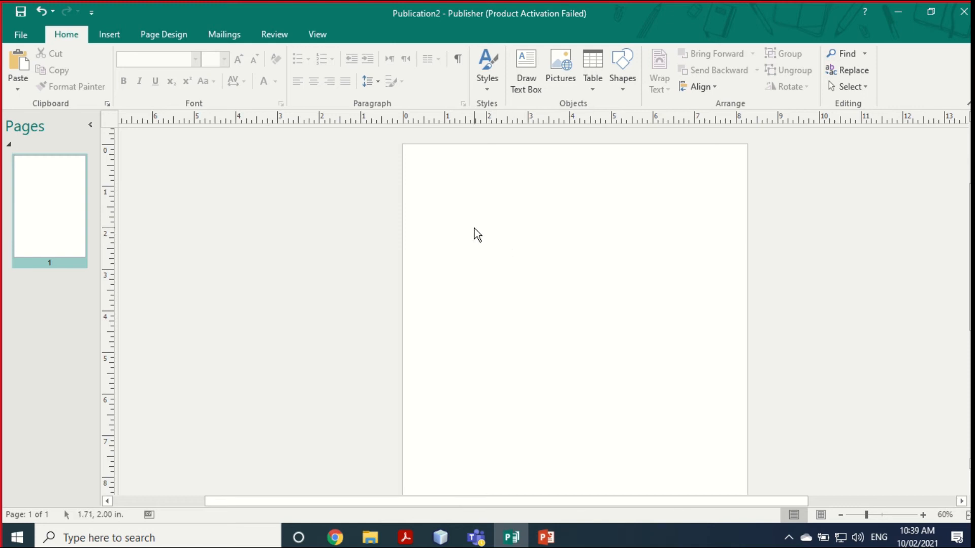
# Step: Draw a text box near the top-middle of the page and type 'Microsoft Pubisher'
pyautogui.click(525, 61)
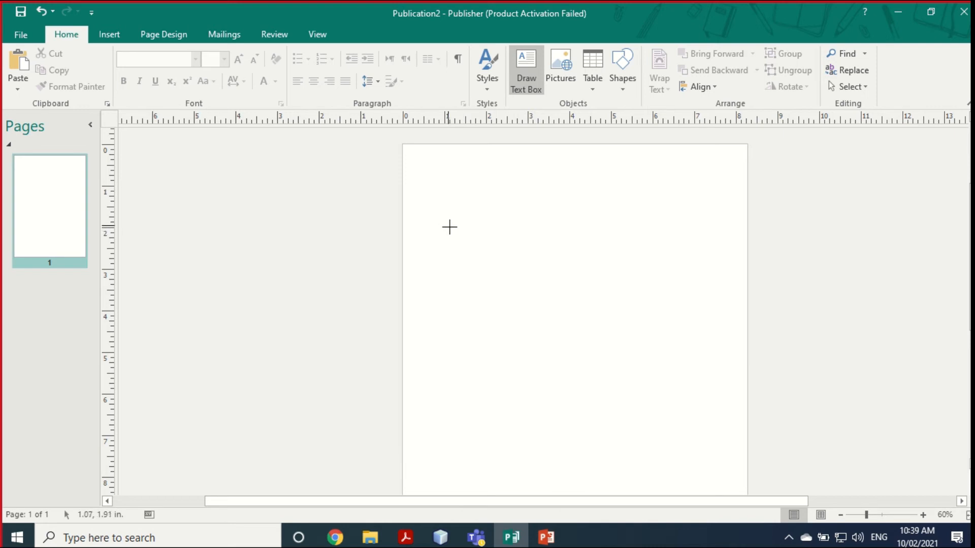
pyautogui.moveTo(511, 232)
pyautogui.mouseDown()
pyautogui.moveTo(605, 296)
pyautogui.moveTo(726, 298)
pyautogui.mouseUp()
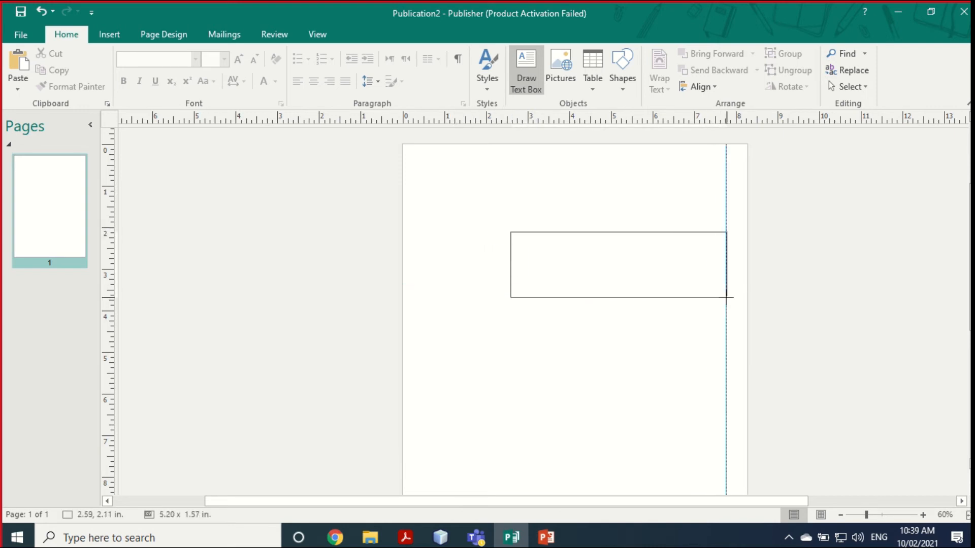
pyautogui.moveTo(726, 297); pyautogui.dragTo(712, 311)
pyautogui.moveTo(711, 311); pyautogui.dragTo(724, 312)
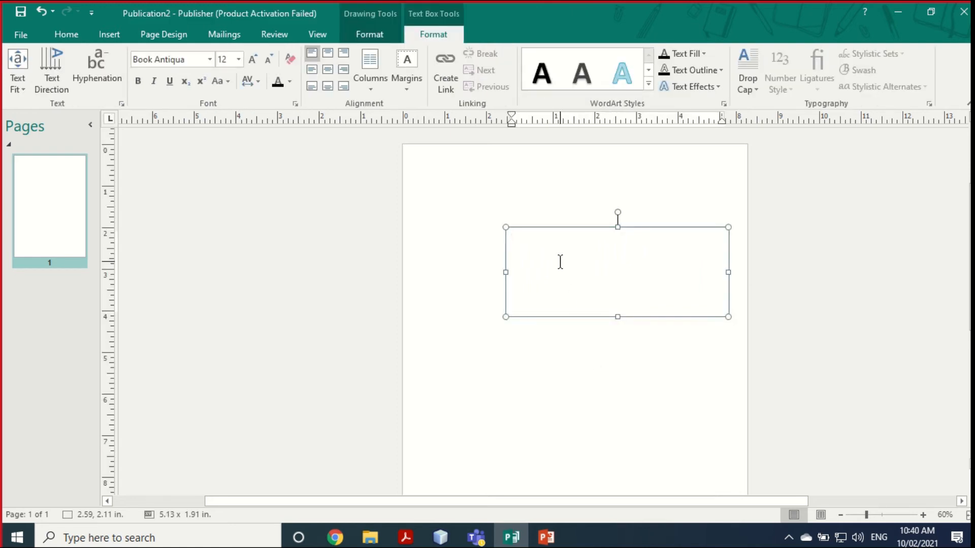
pyautogui.write('Microsoft Pubisjher')
# Step: Add 'Lecture' and 'On' lines above the title, then select all three lines
pyautogui.click(514, 234)
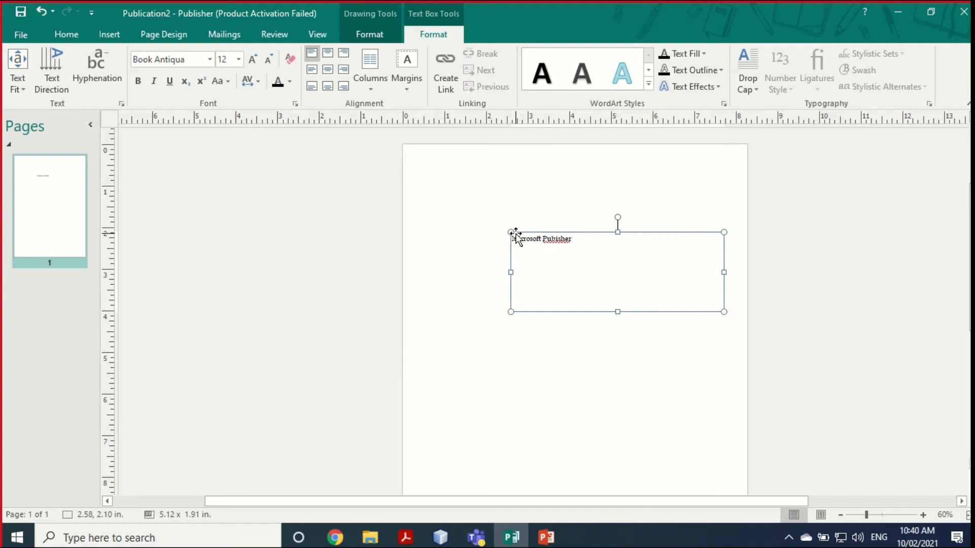
pyautogui.click(514, 238)
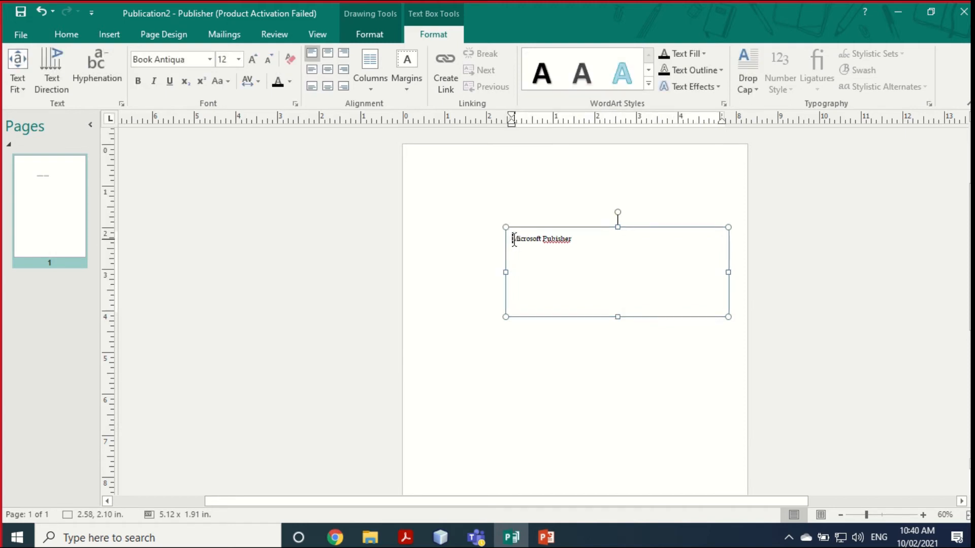
pyautogui.press('Return')
pyautogui.write('Le')
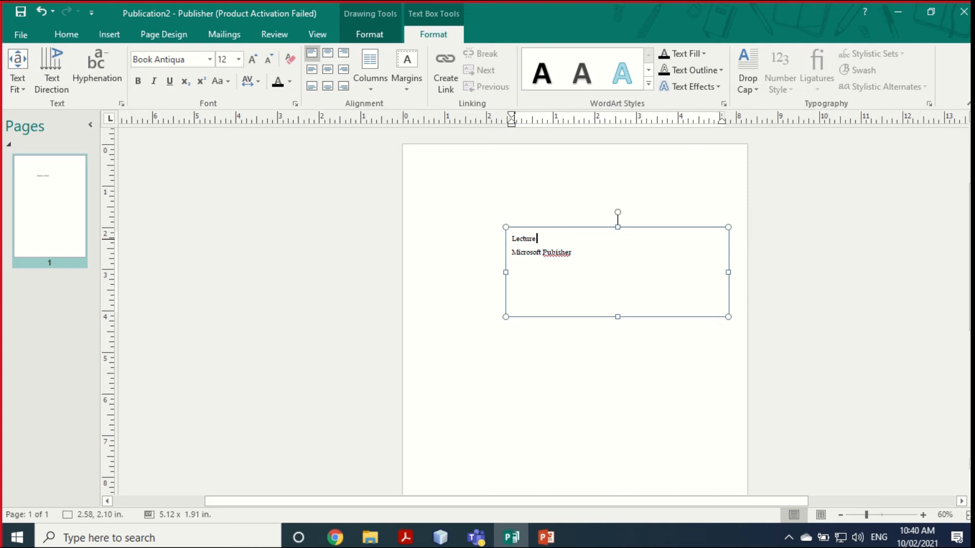
pyautogui.write('cture')
pyautogui.press('Return')
pyautogui.write('On')
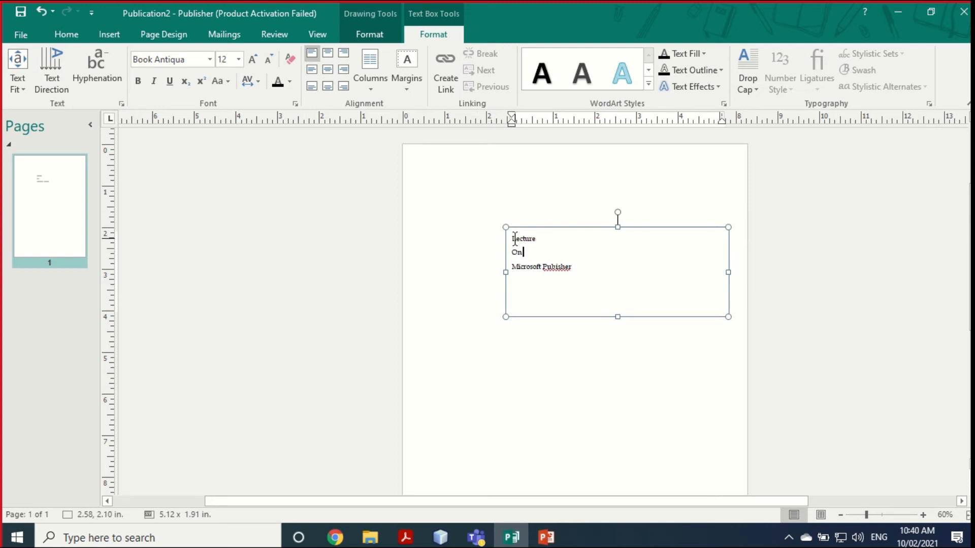
pyautogui.moveTo(515, 239); pyautogui.dragTo(579, 269)
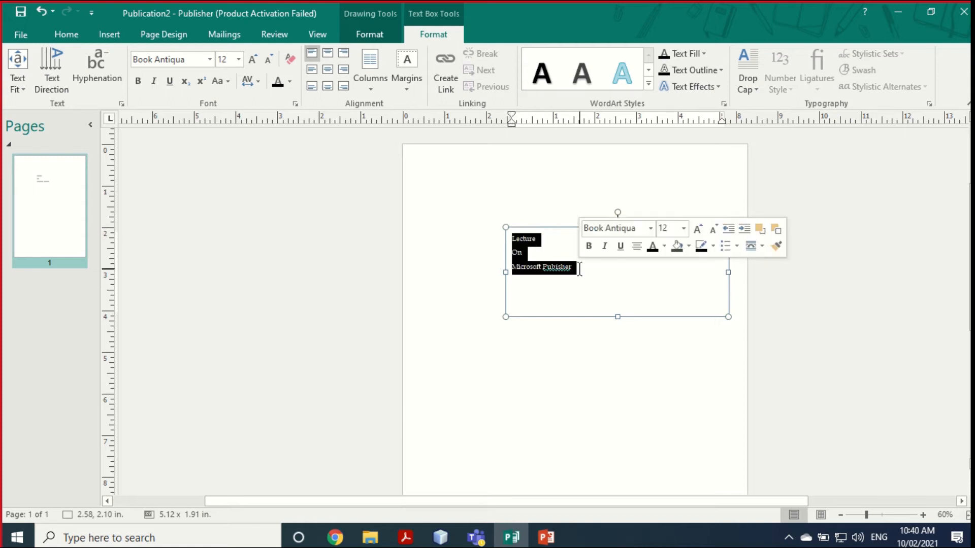
# Step: Format the heading as centred, bold, dark-red 22-pt Bell MT
pyautogui.click(67, 34)
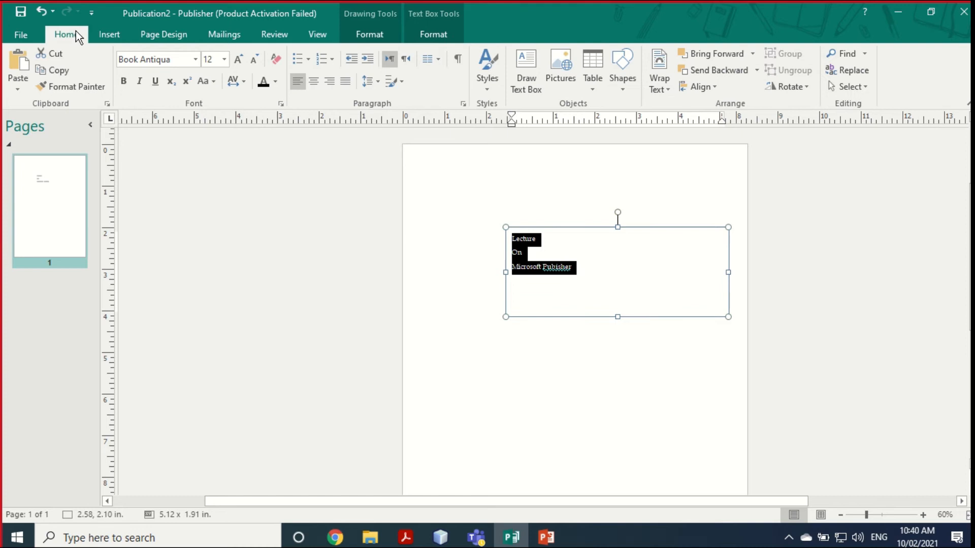
pyautogui.click(313, 83)
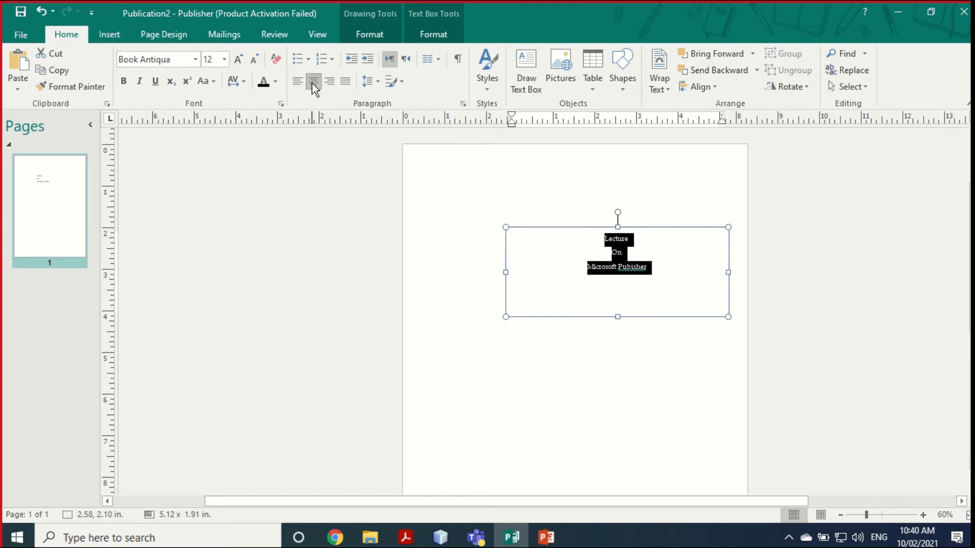
pyautogui.click(236, 62)
pyautogui.click(237, 62)
pyautogui.click(237, 62)
pyautogui.click(236, 61)
pyautogui.click(195, 60)
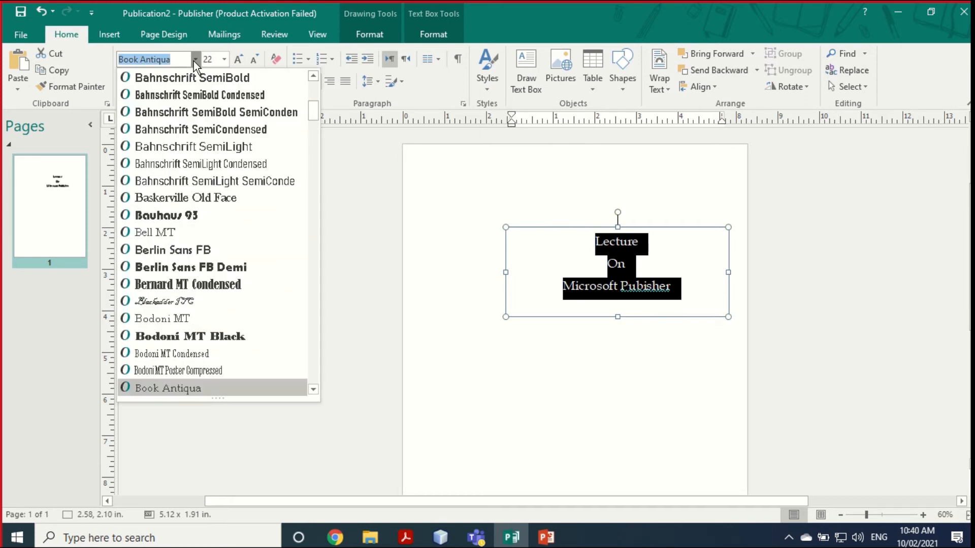
pyautogui.click(206, 236)
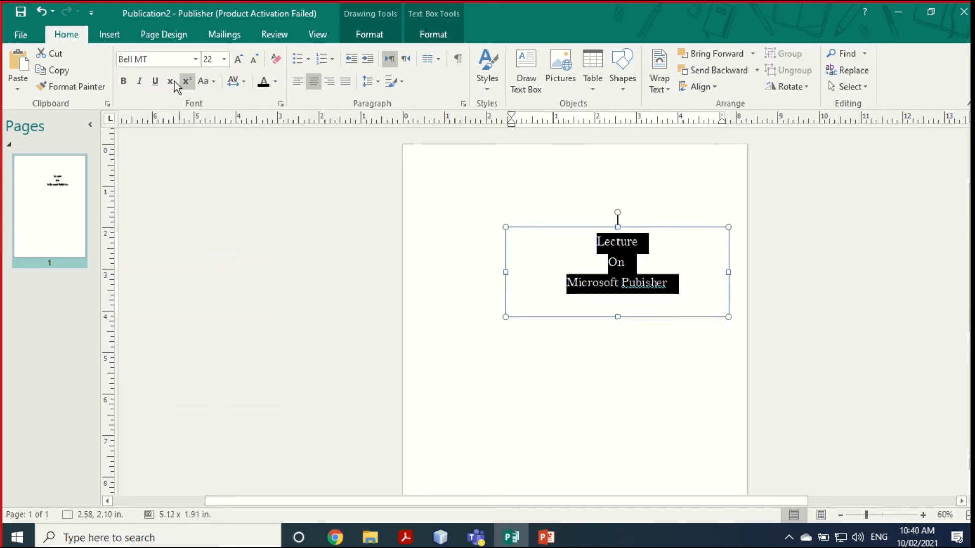
pyautogui.click(122, 80)
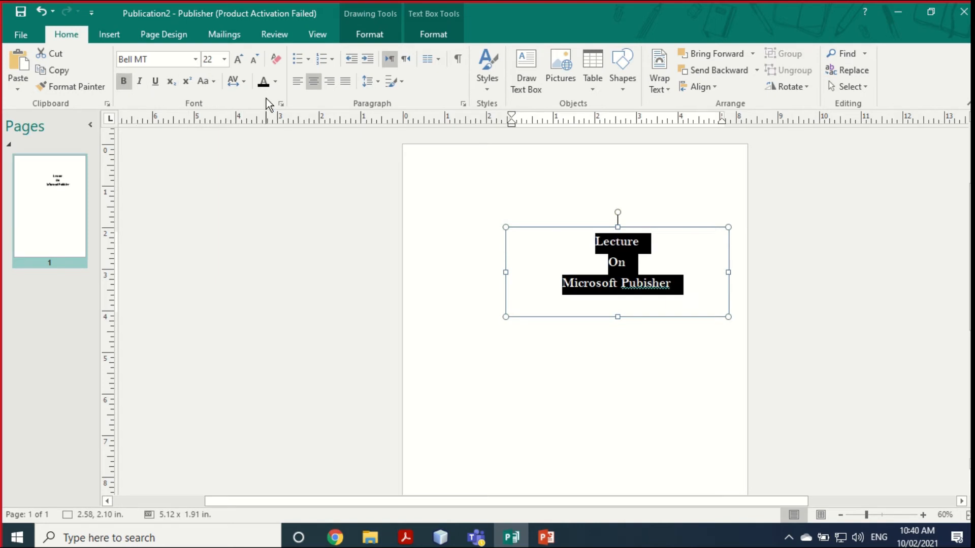
pyautogui.click(274, 82)
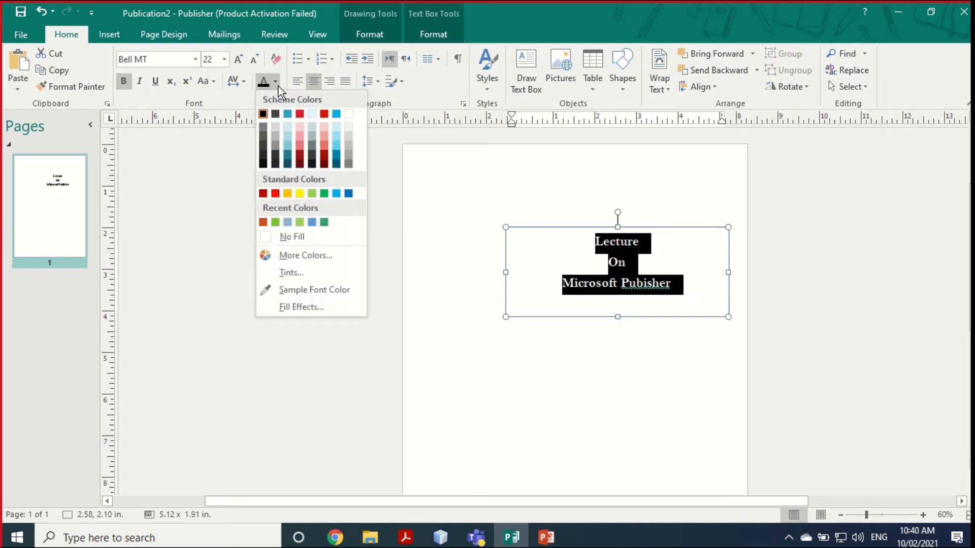
pyautogui.click(323, 154)
# Step: Correct the misspelled 'Pubisher' to 'Publisher' using the spelling suggestions
pyautogui.click(616, 325)
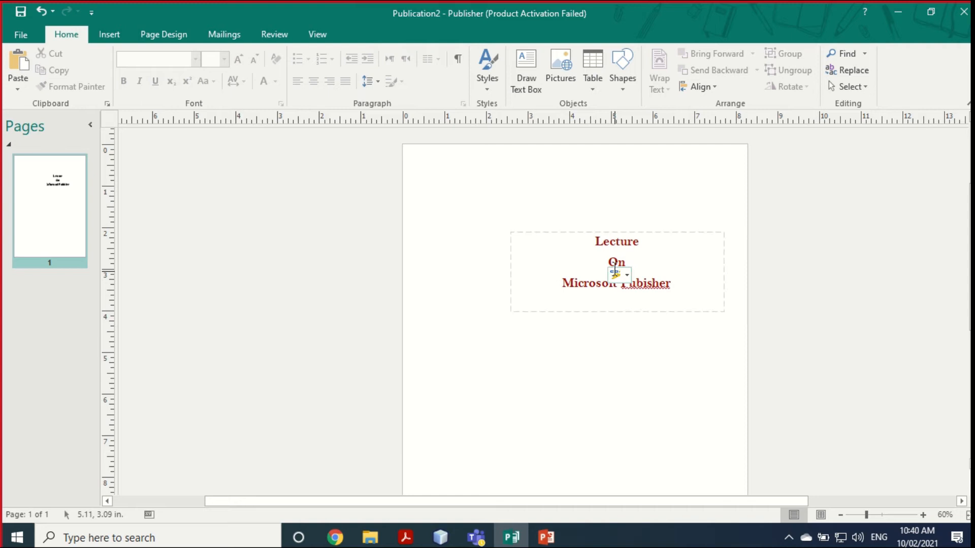
pyautogui.click(618, 274)
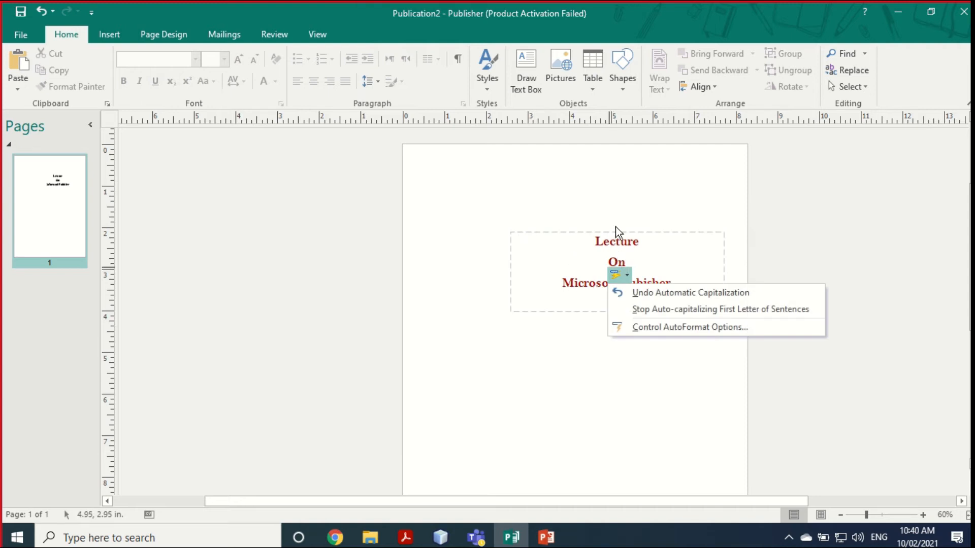
pyautogui.click(615, 212)
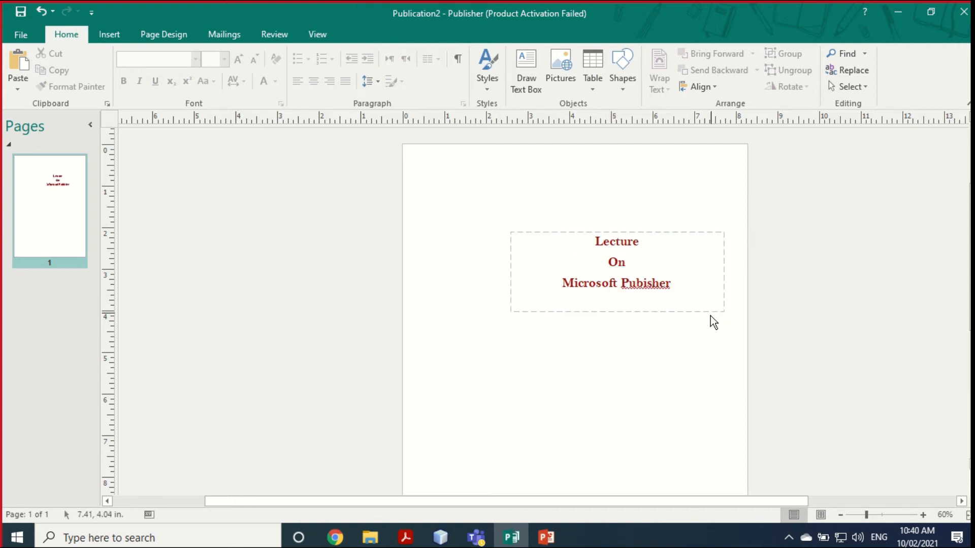
pyautogui.click(643, 282)
pyautogui.rightClick(643, 283)
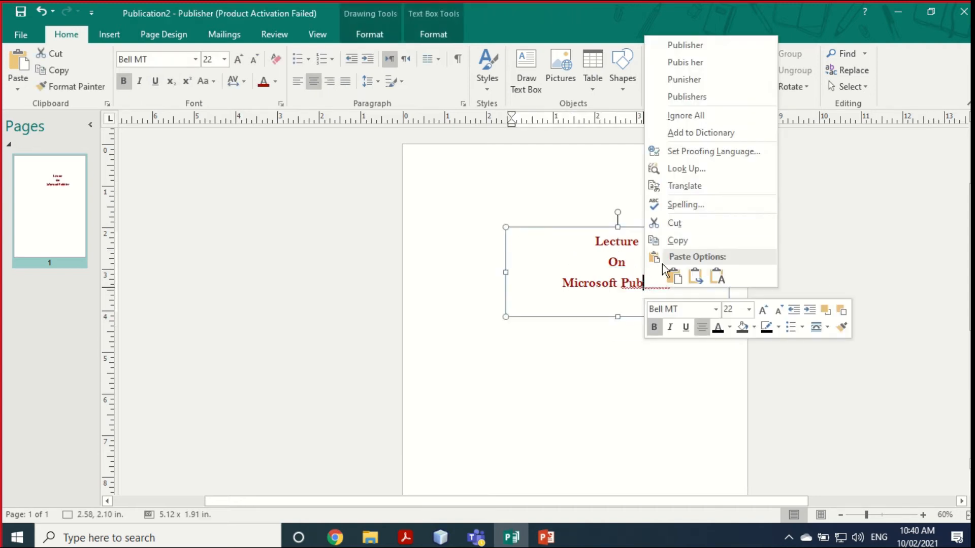
pyautogui.click(685, 45)
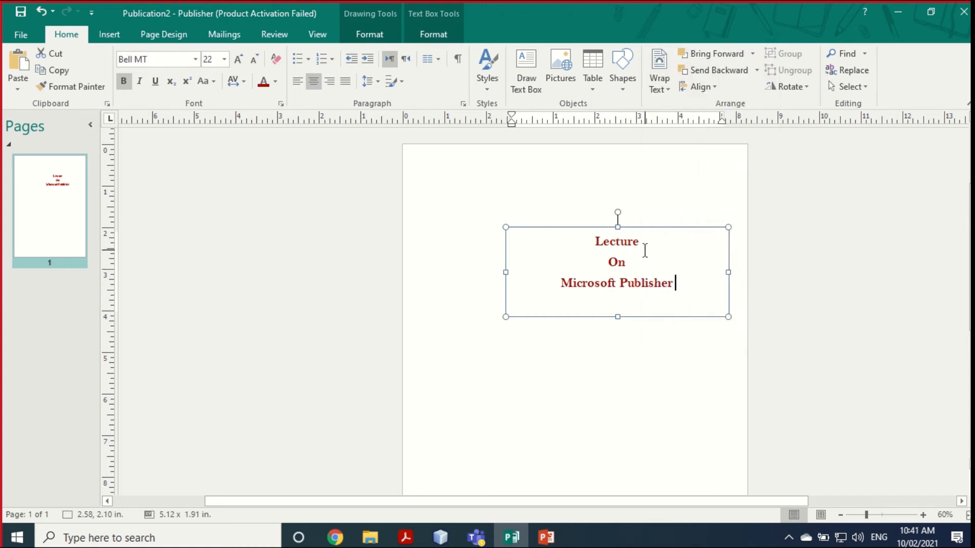
# Step: Draw a new text box just below the heading
pyautogui.click(525, 61)
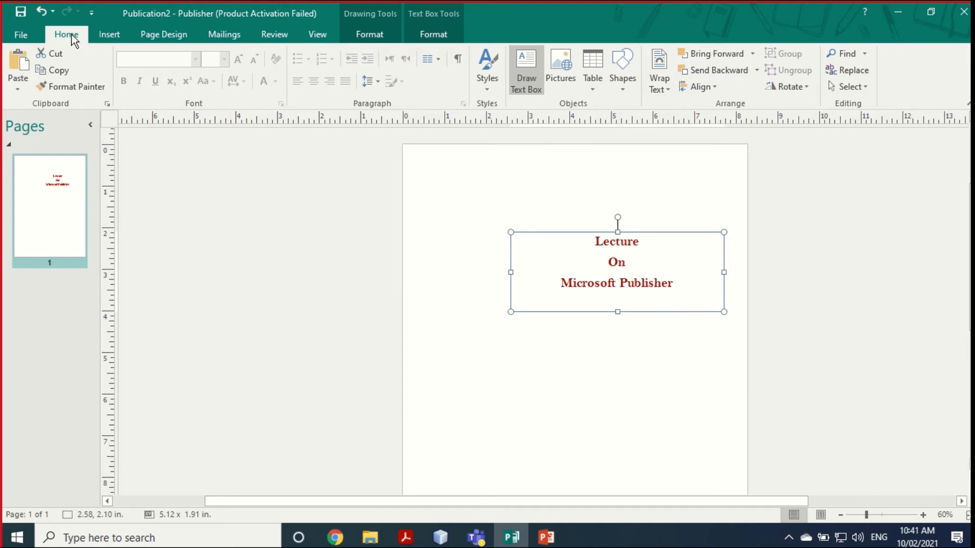
pyautogui.click(97, 36)
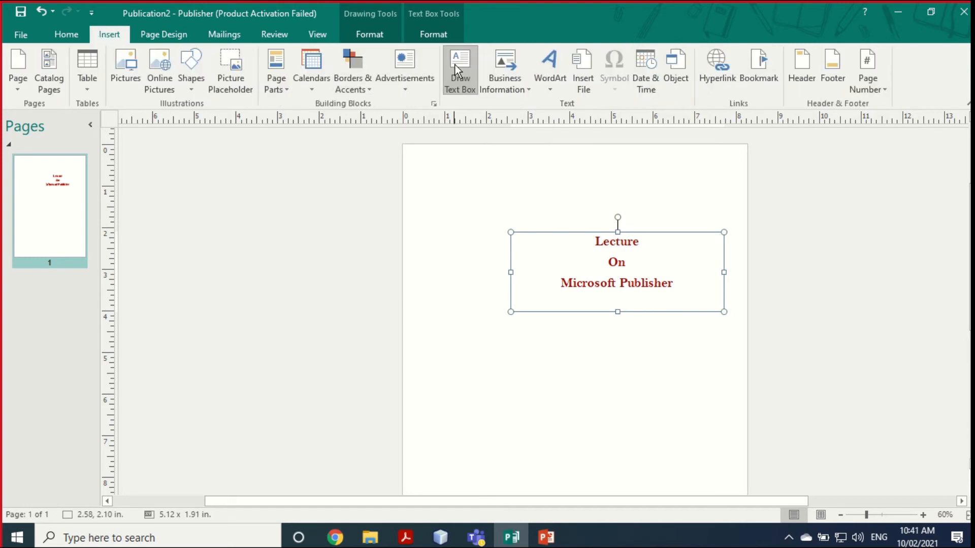
pyautogui.click(63, 36)
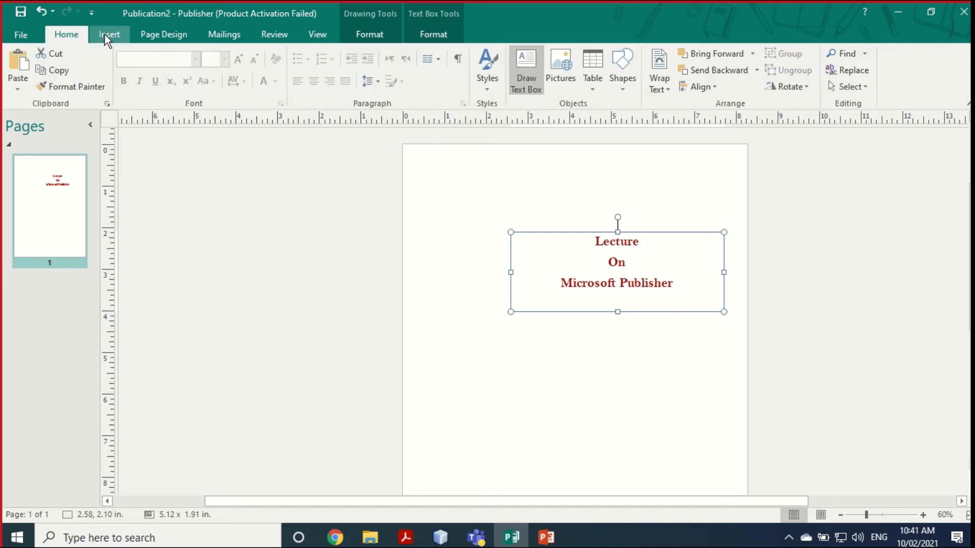
pyautogui.click(105, 35)
pyautogui.click(75, 34)
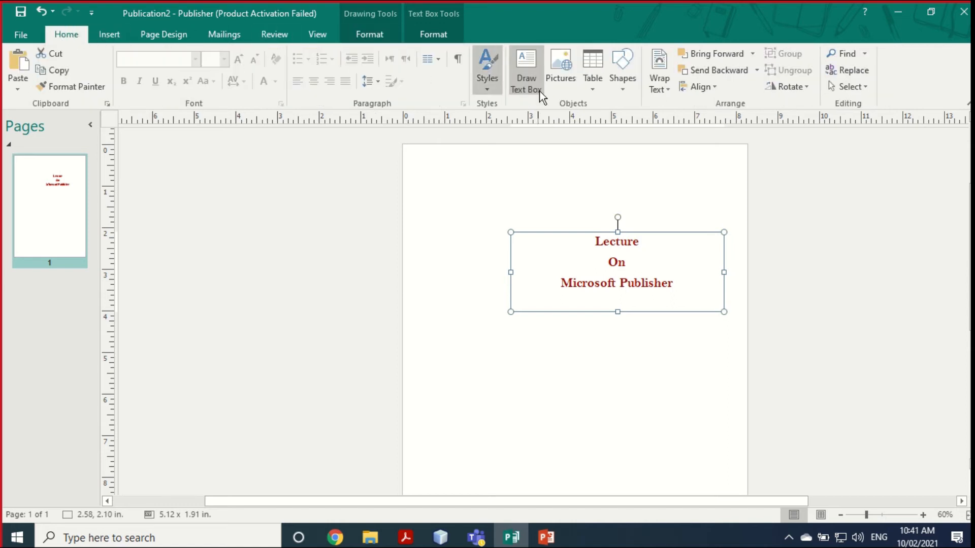
pyautogui.click(520, 60)
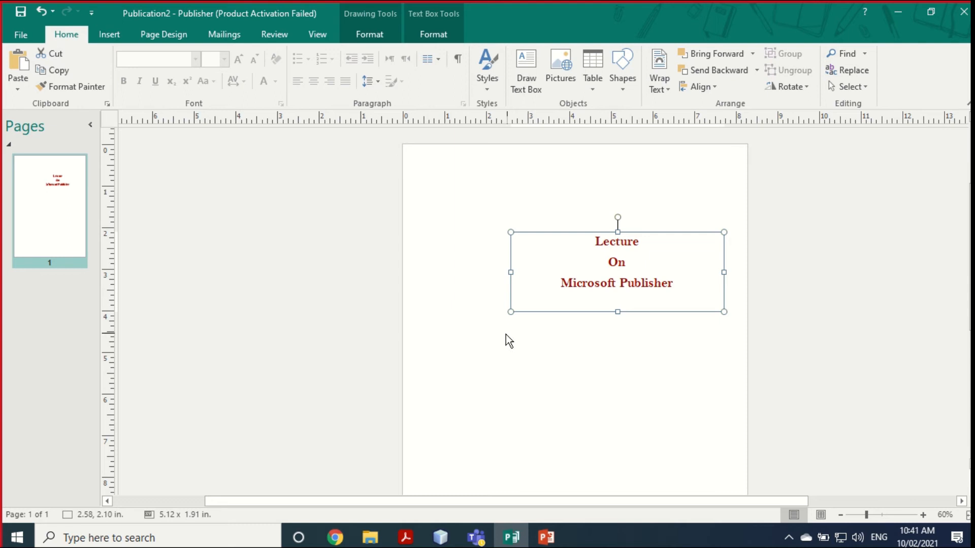
pyautogui.click(530, 76)
pyautogui.moveTo(511, 332)
pyautogui.mouseDown()
pyautogui.moveTo(638, 371)
pyautogui.moveTo(725, 377)
pyautogui.mouseUp()
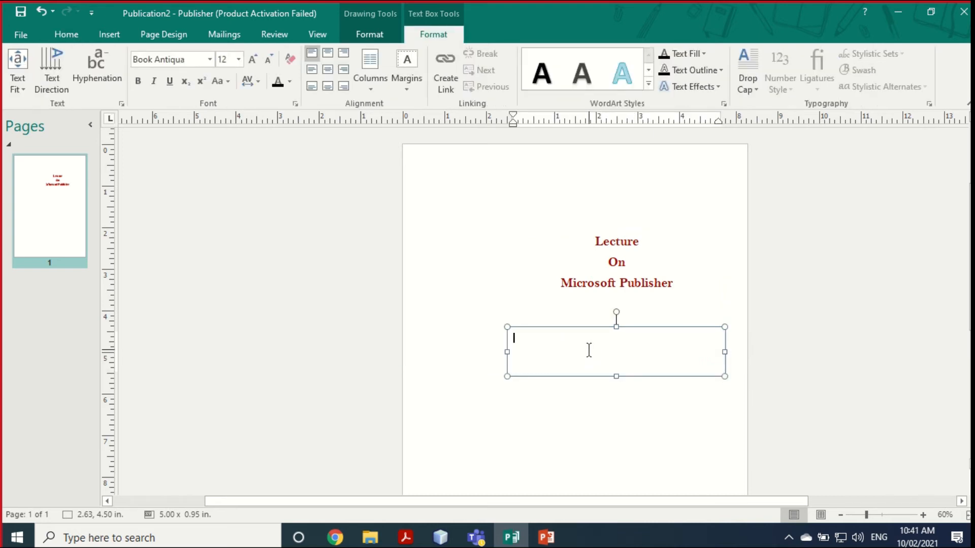
# Step: Type 'By', then 'Dr.' and the author's name on a second line, capitalising the surname
pyautogui.write('By')
pyautogui.press('Return')
pyautogui.write('Dr. Monther tarawneh')
pyautogui.click(556, 351)
pyautogui.press('BackSpace')
pyautogui.write('T')
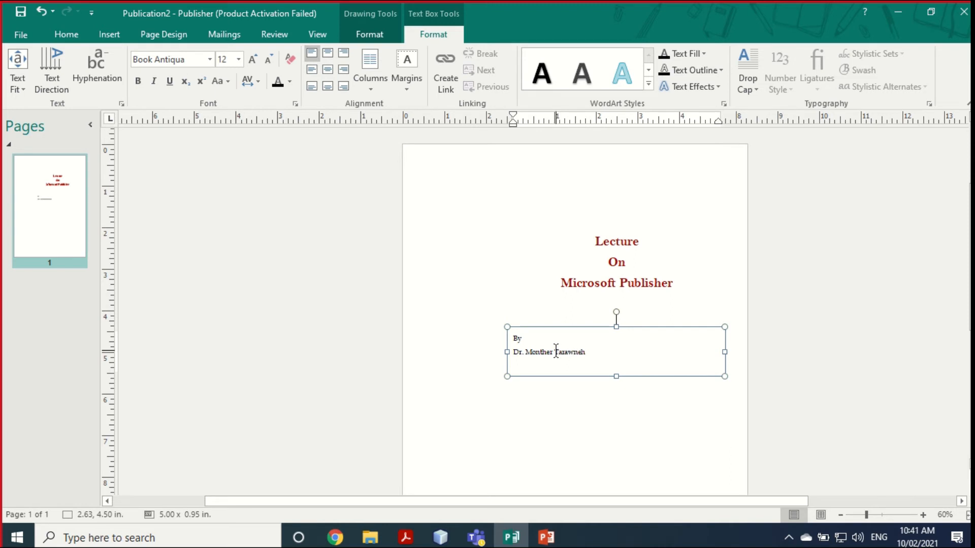
pyautogui.moveTo(514, 337); pyautogui.dragTo(564, 351)
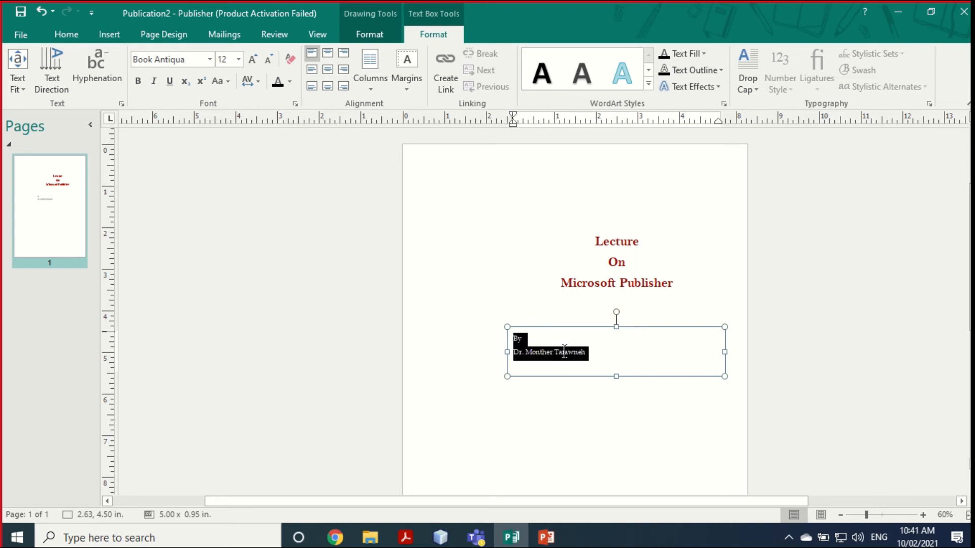
# Step: Centre the author text horizontally and vertically, enlarge it to 16 pt, and apply a colour and text art style
pyautogui.click(328, 53)
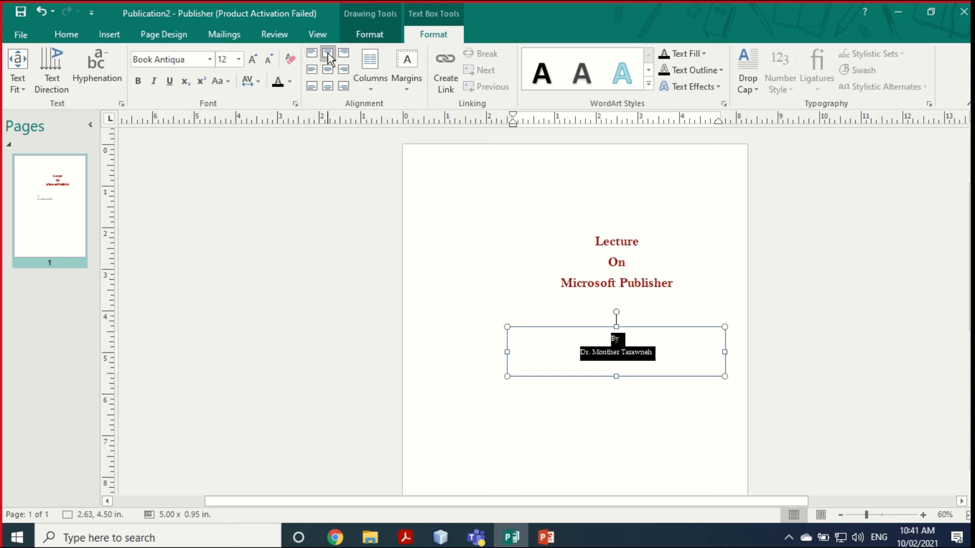
pyautogui.click(326, 69)
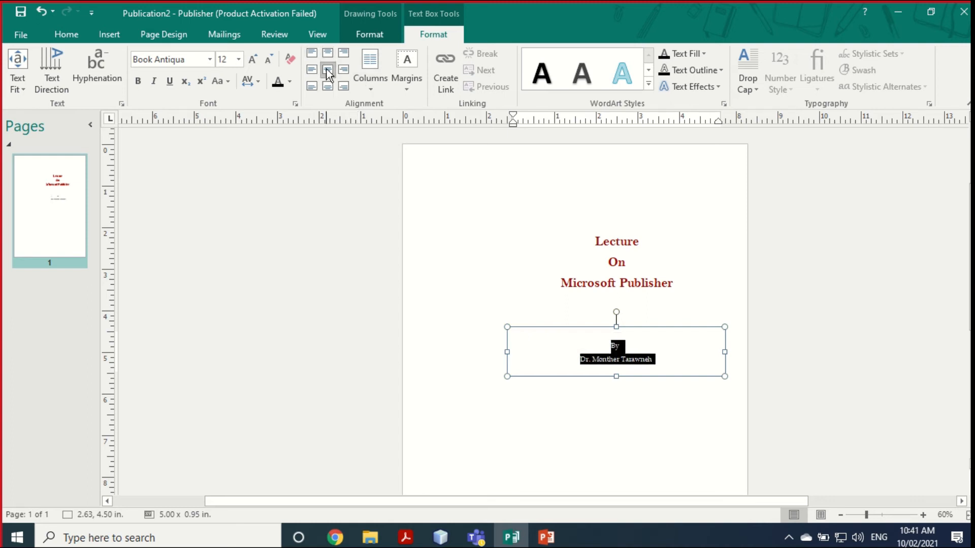
pyautogui.click(251, 59)
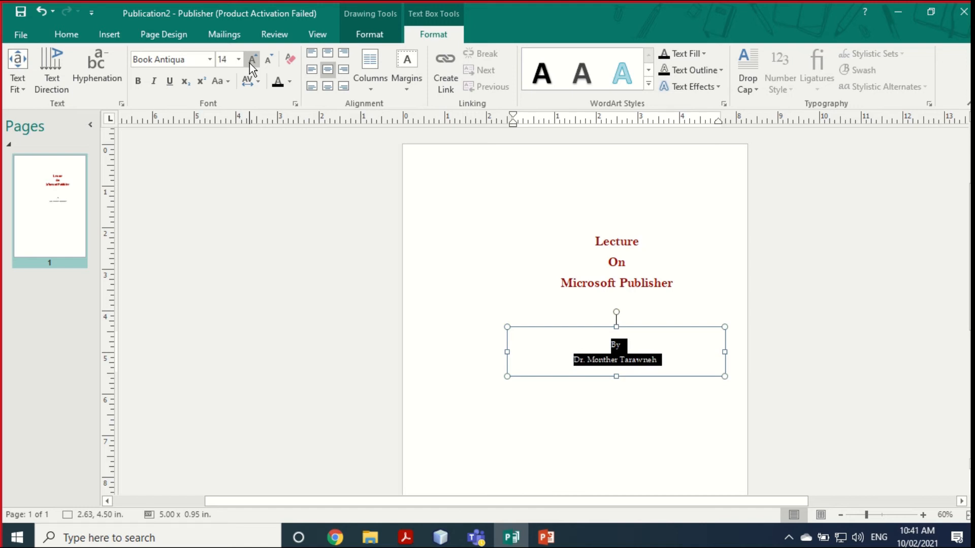
pyautogui.click(249, 63)
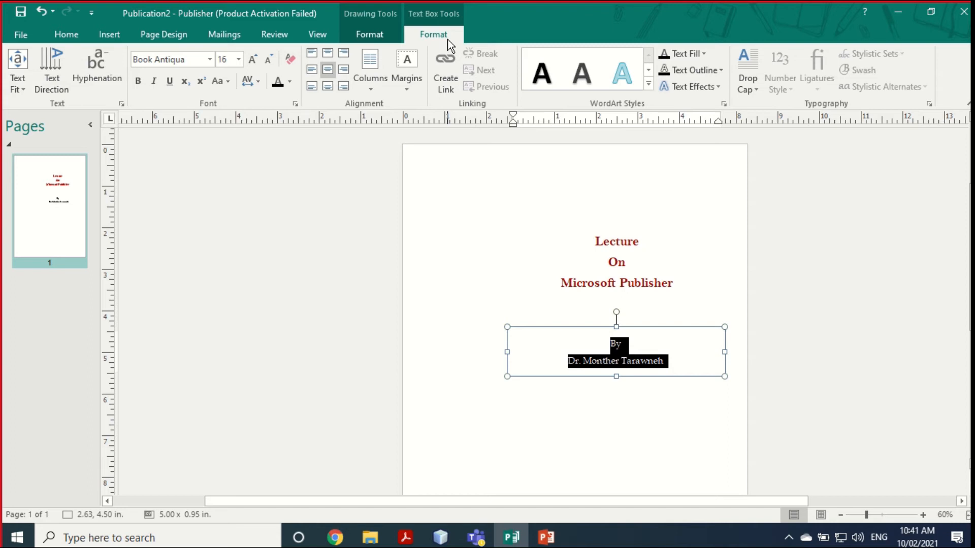
pyautogui.click(286, 83)
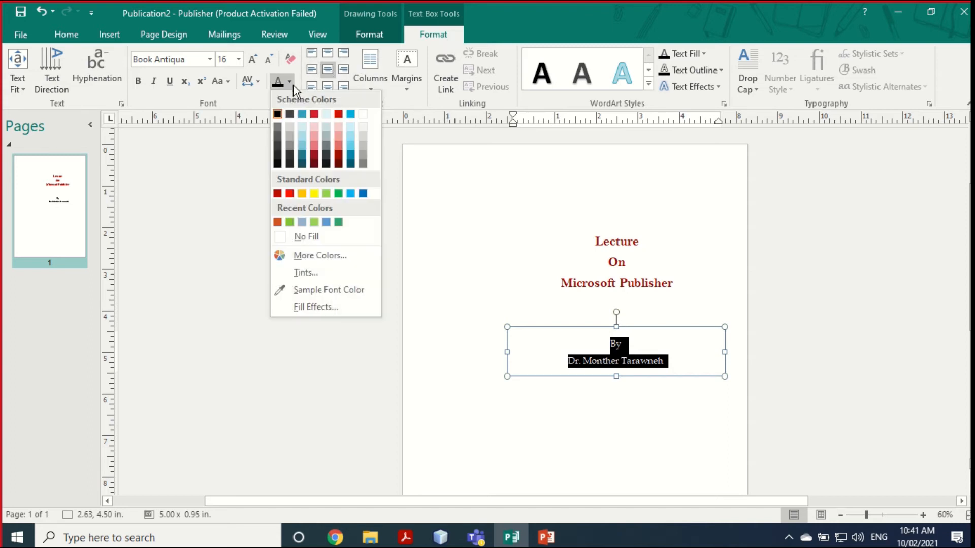
pyautogui.click(302, 163)
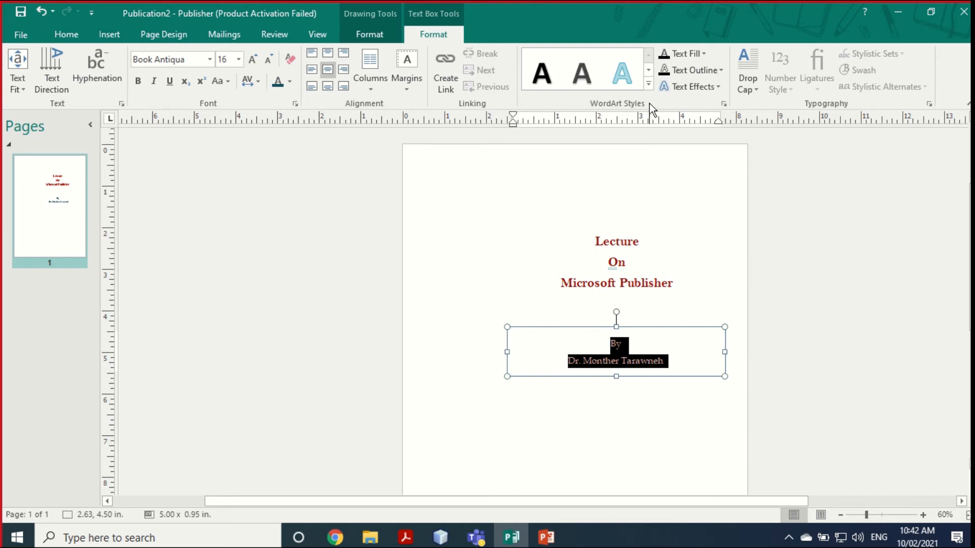
pyautogui.click(648, 85)
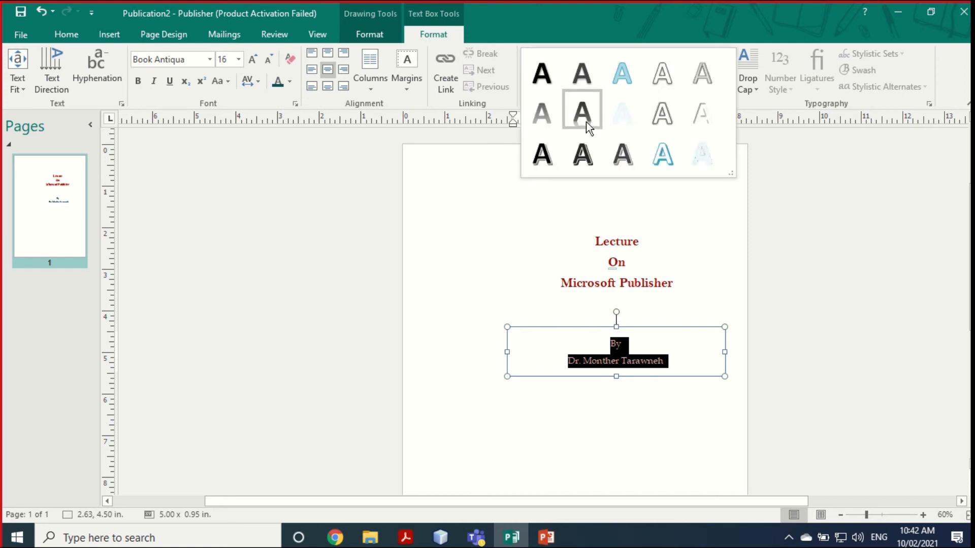
pyautogui.click(626, 160)
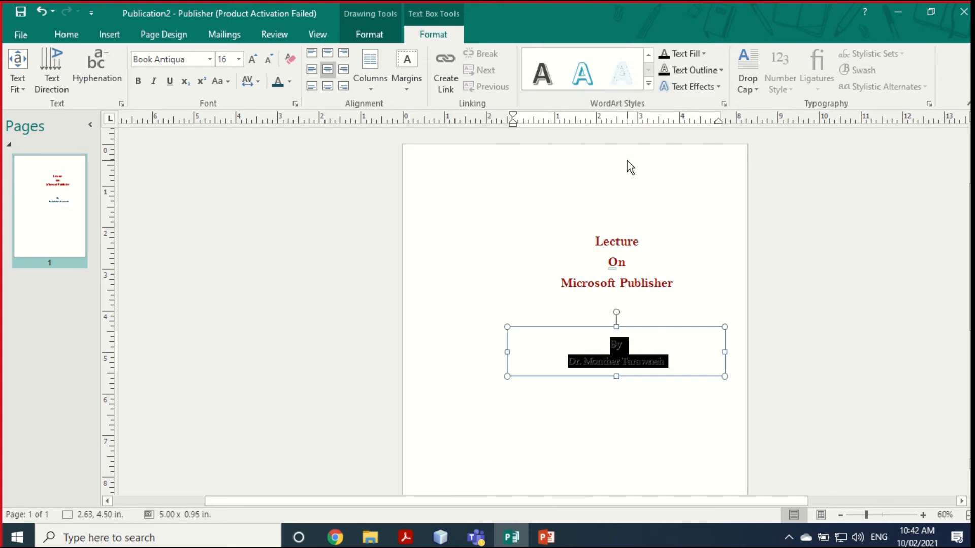
pyautogui.click(649, 84)
pyautogui.click(668, 84)
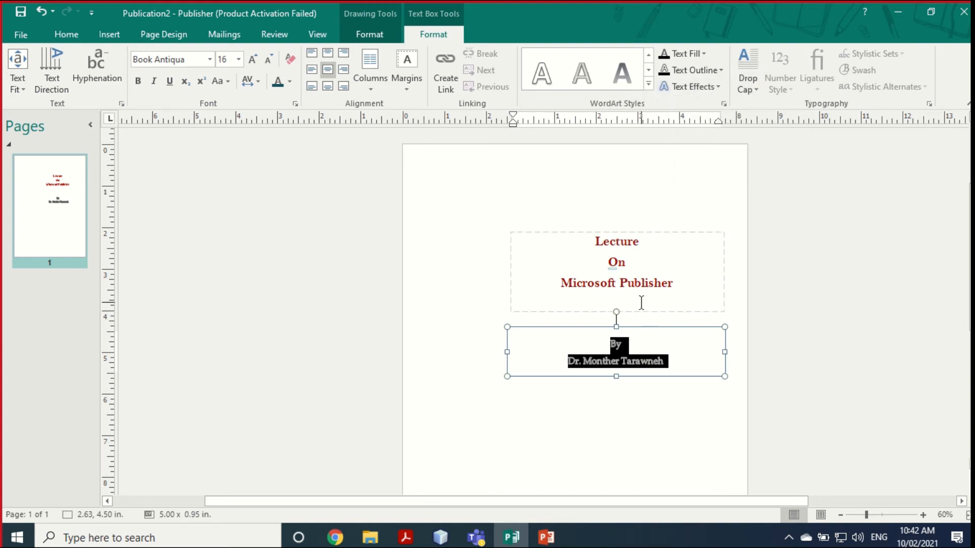
# Step: Move the author box up closer beneath the heading
pyautogui.click(644, 337)
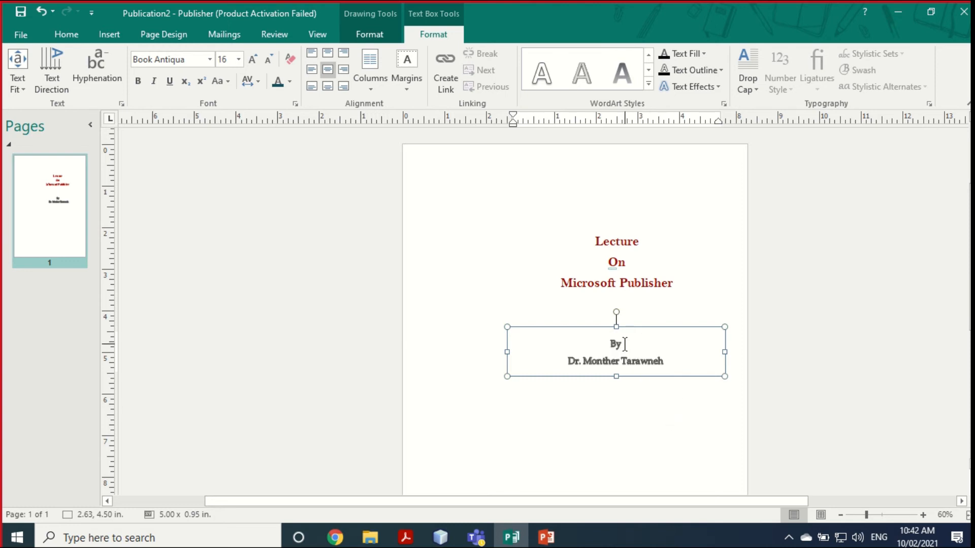
pyautogui.click(623, 403)
pyautogui.click(607, 356)
pyautogui.moveTo(603, 327); pyautogui.dragTo(604, 315)
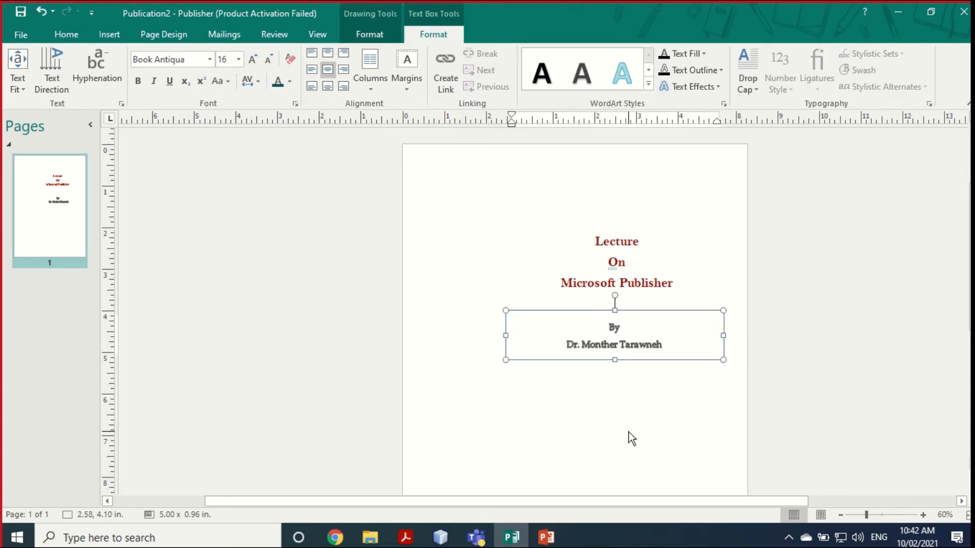
pyautogui.click(629, 431)
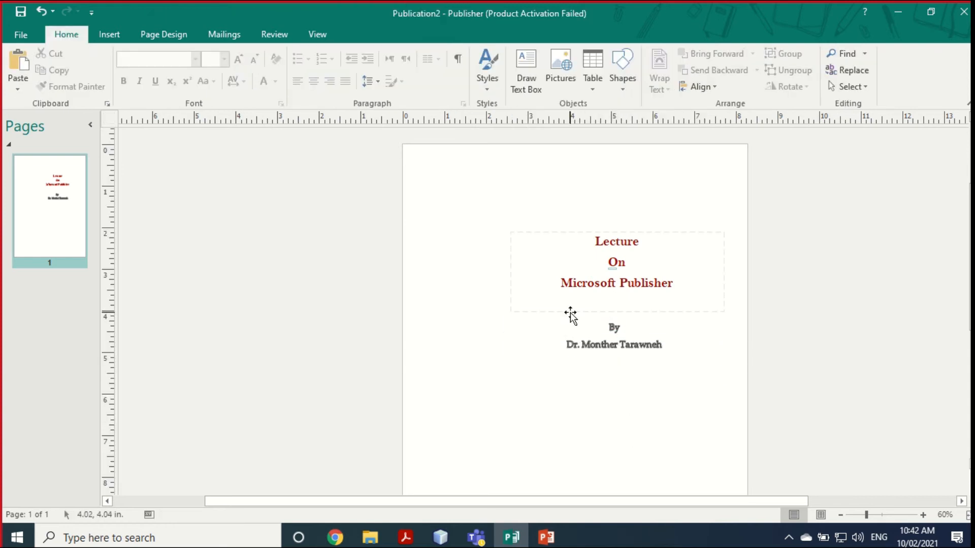
# Step: Insert the Phone/Fax/Email business information block under the author name, widened to fit the email
pyautogui.click(109, 34)
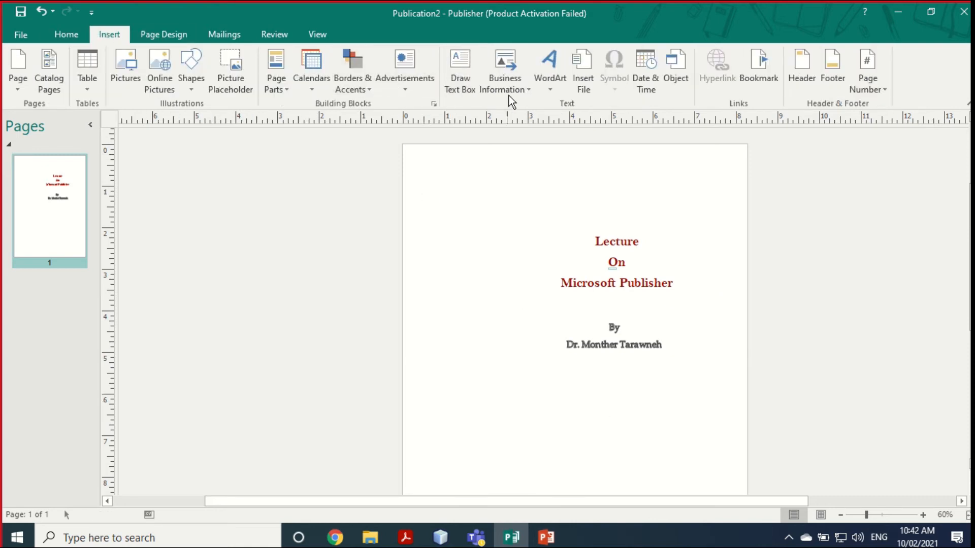
pyautogui.click(527, 90)
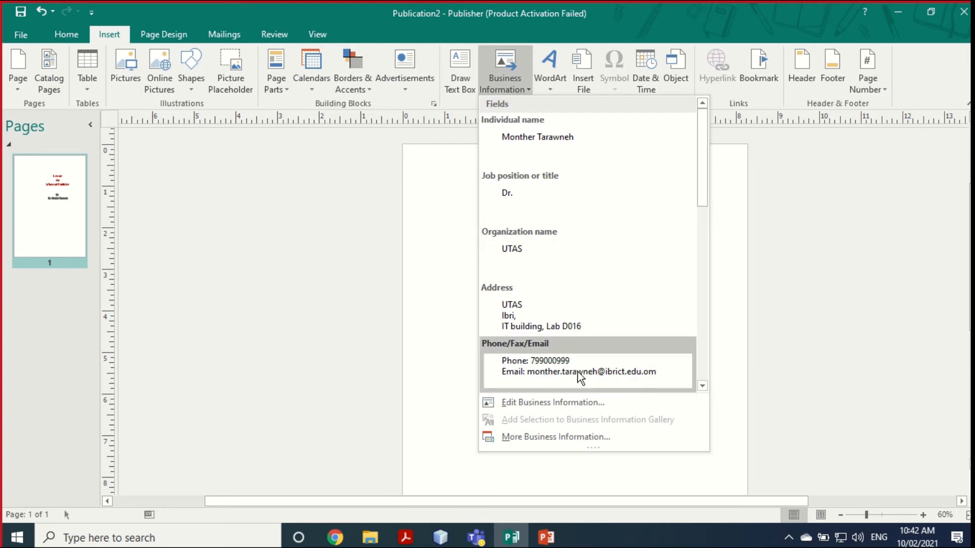
pyautogui.click(546, 374)
pyautogui.moveTo(518, 290); pyautogui.dragTo(594, 359)
pyautogui.moveTo(671, 369); pyautogui.dragTo(716, 369)
pyautogui.moveTo(558, 369); pyautogui.dragTo(533, 369)
pyautogui.moveTo(626, 395); pyautogui.dragTo(619, 382)
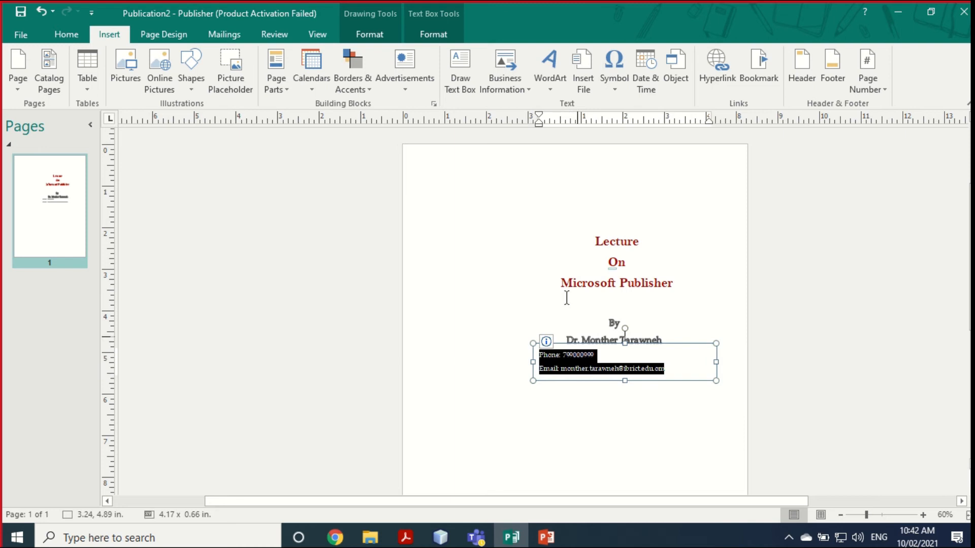
# Step: Set the contact lines to 0 pt after paragraphs and single line spacing in the Paragraph dialog
pyautogui.click(434, 104)
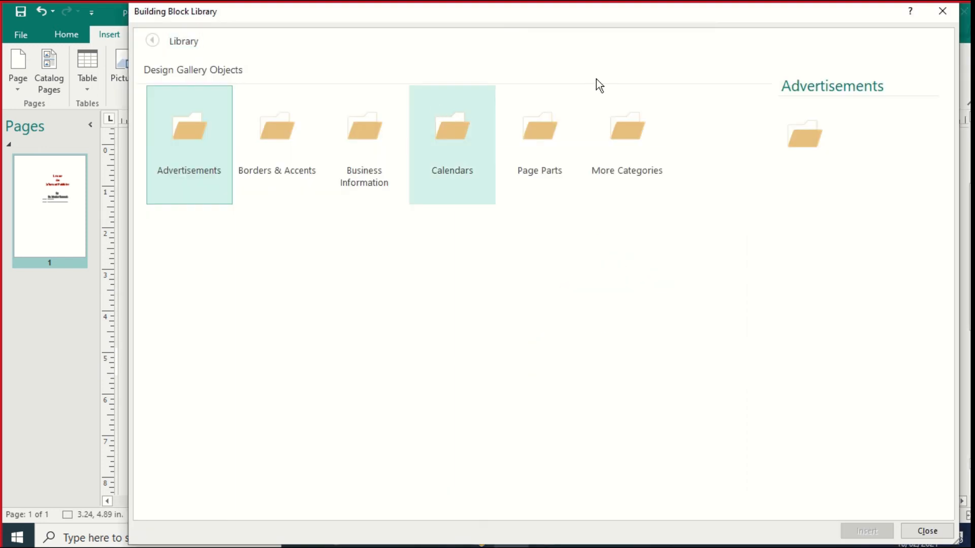
pyautogui.click(964, 11)
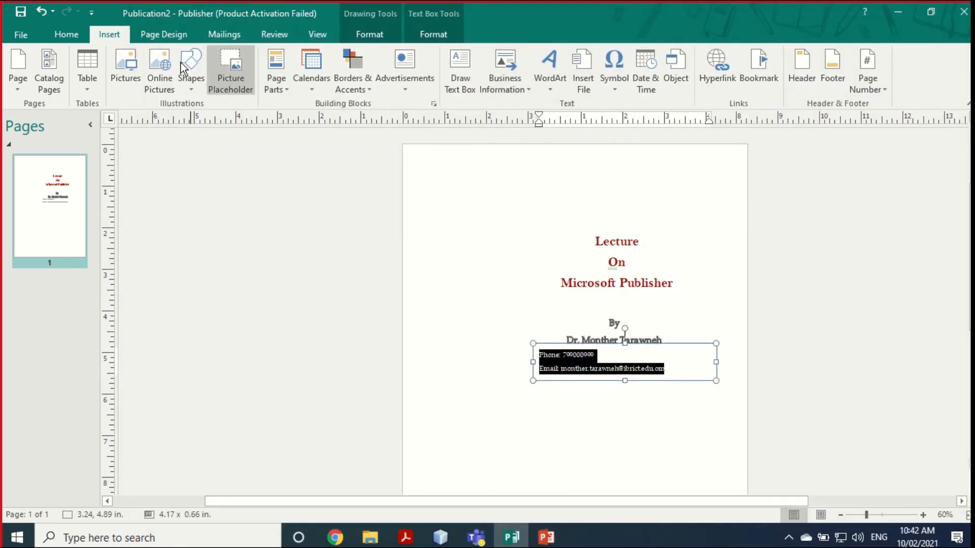
pyautogui.click(64, 35)
pyautogui.click(463, 104)
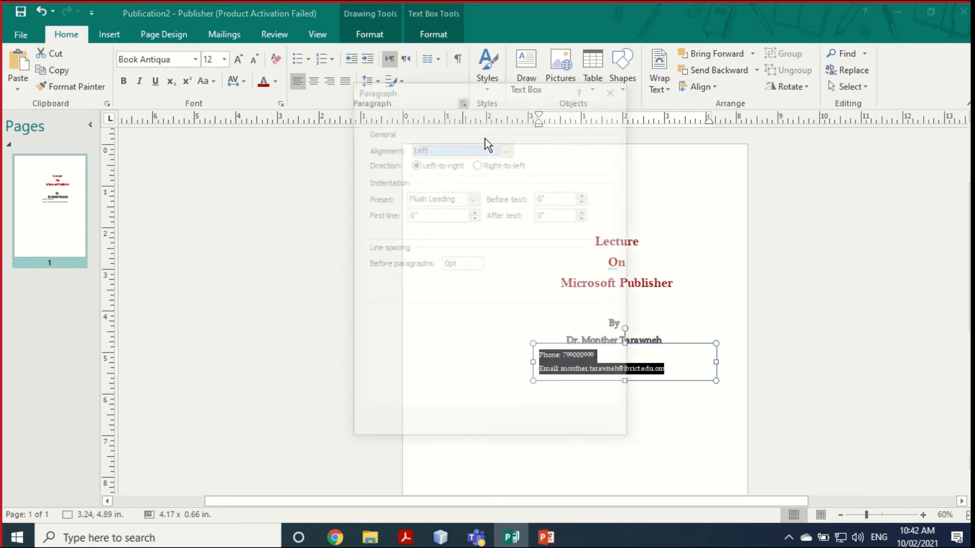
pyautogui.click(490, 277)
pyautogui.click(490, 277)
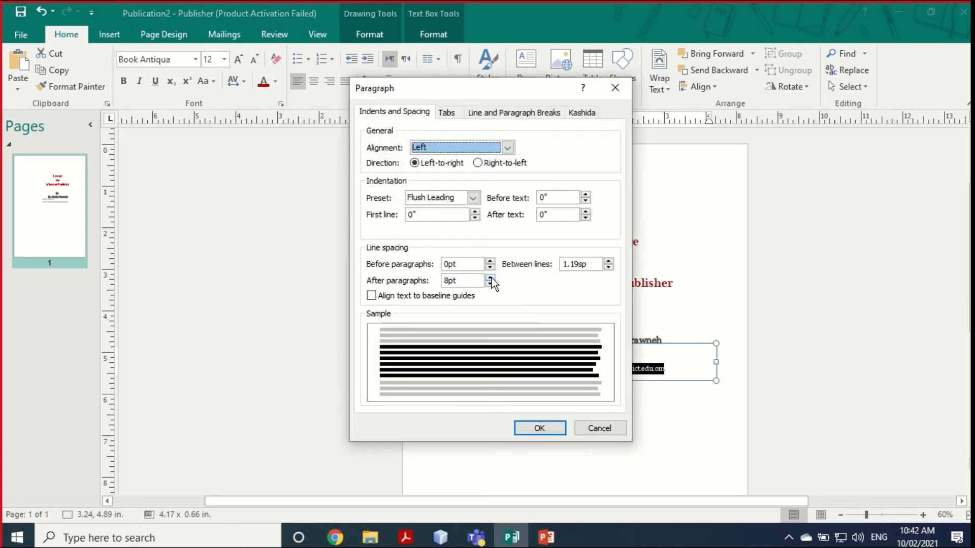
pyautogui.click(490, 284)
pyautogui.click(491, 285)
pyautogui.click(491, 286)
pyautogui.click(490, 285)
pyautogui.click(490, 285)
pyautogui.click(491, 284)
pyautogui.click(608, 267)
pyautogui.click(609, 266)
pyautogui.click(608, 262)
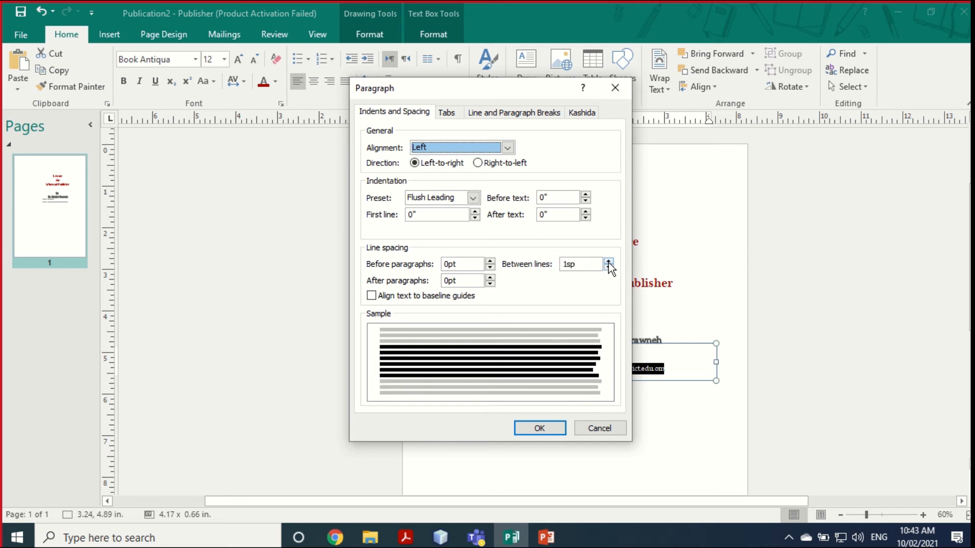
pyautogui.click(535, 426)
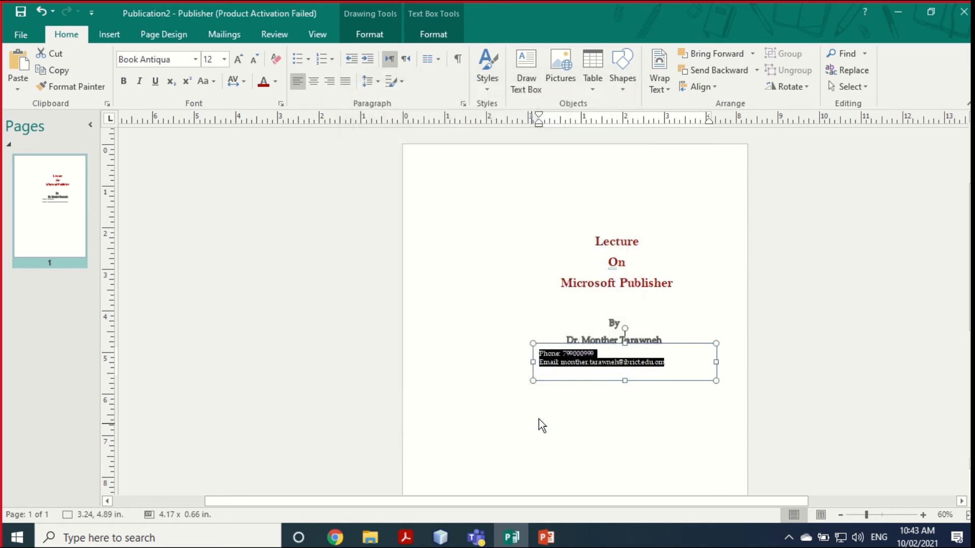
# Step: Shorten the contact box to its two lines and centre the phone and email text
pyautogui.moveTo(625, 381); pyautogui.dragTo(625, 376)
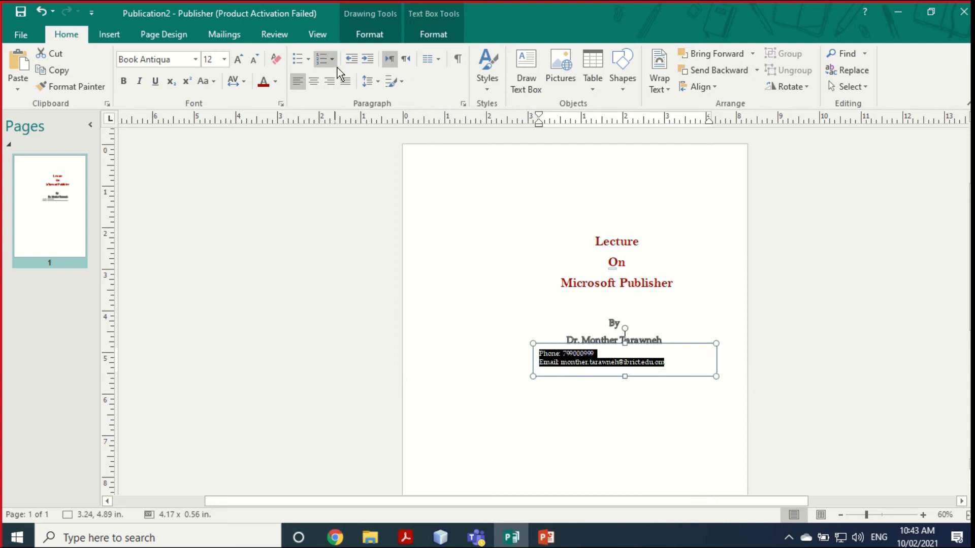
pyautogui.click(314, 80)
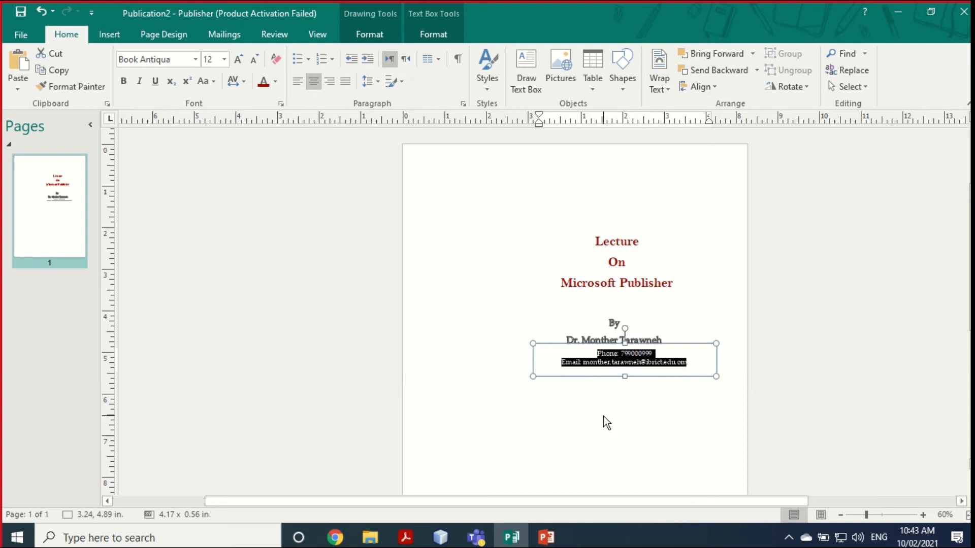
pyautogui.click(636, 412)
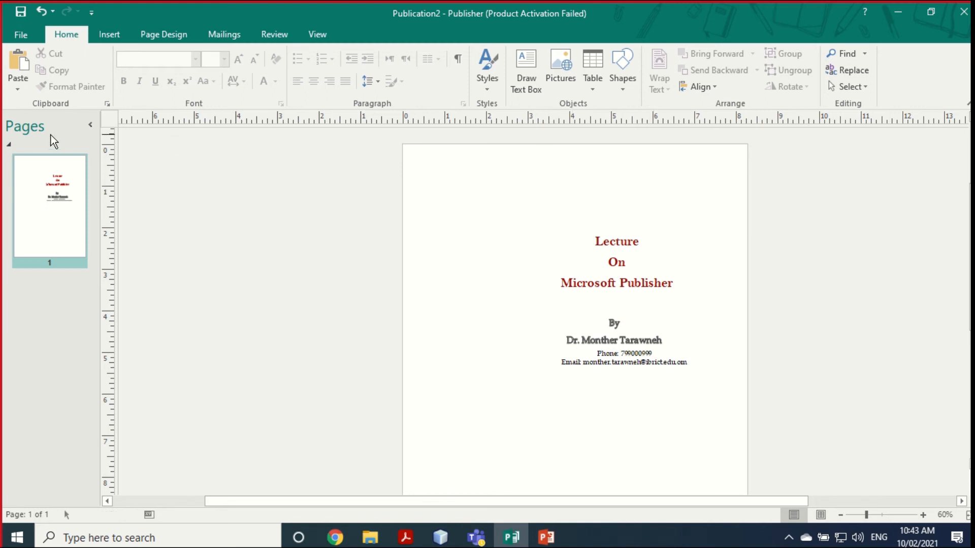
# Step: Draw a Flowchart terminator capsule and position it on the page's left side
pyautogui.click(102, 30)
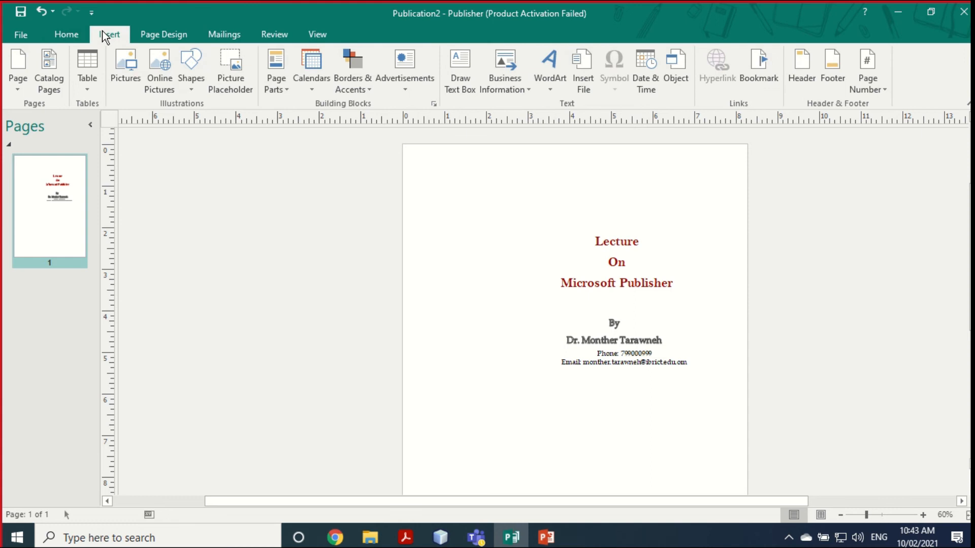
pyautogui.click(191, 93)
pyautogui.click(298, 316)
pyautogui.moveTo(430, 181); pyautogui.dragTo(458, 424)
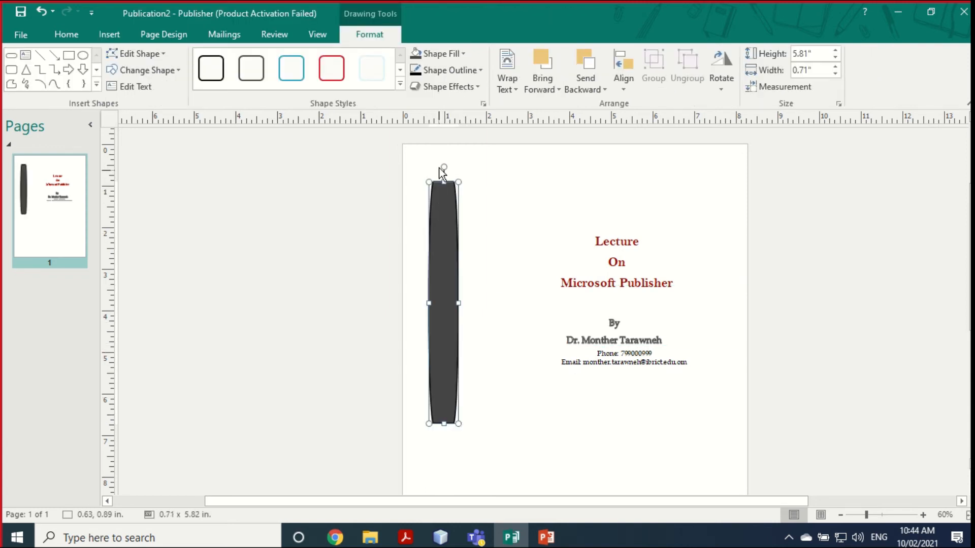
pyautogui.moveTo(447, 169); pyautogui.dragTo(491, 300)
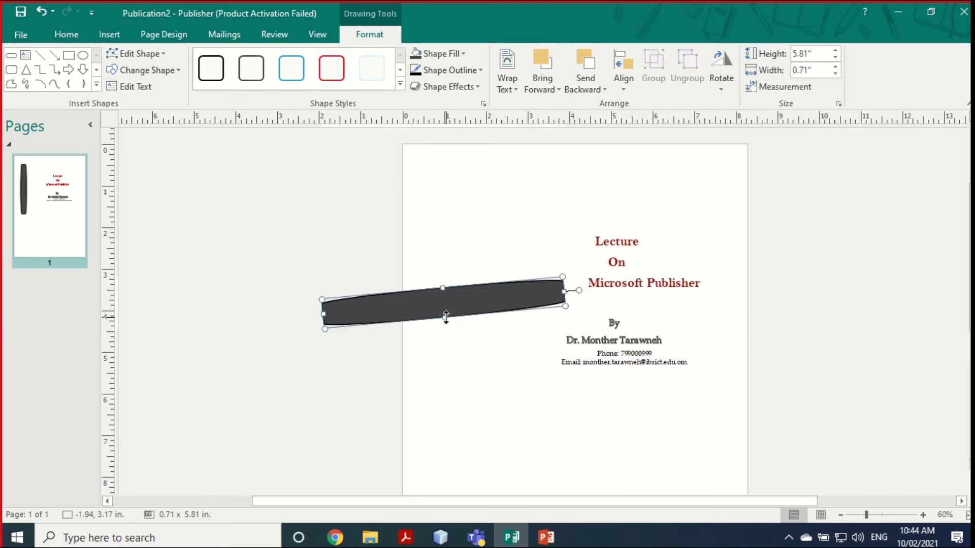
pyautogui.moveTo(571, 370); pyautogui.dragTo(401, 379)
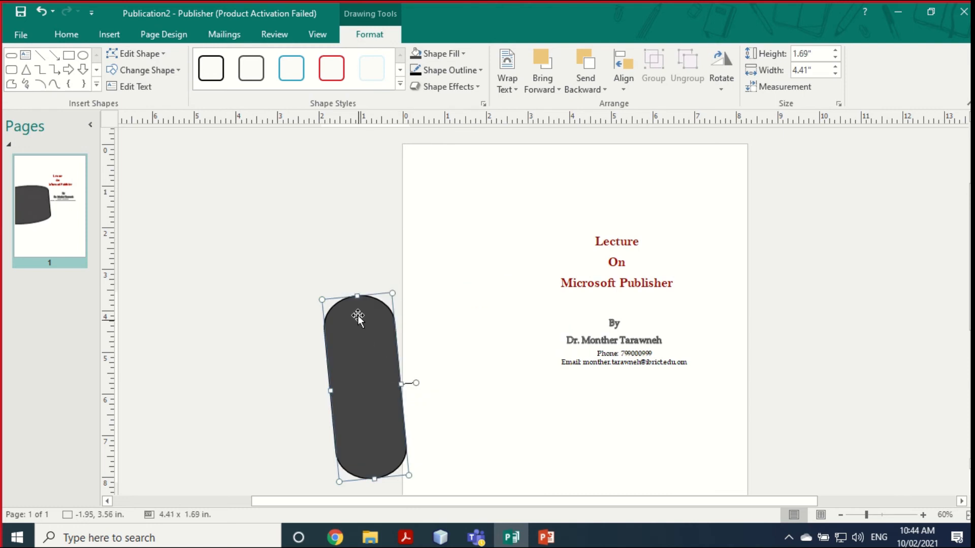
pyautogui.moveTo(393, 281); pyautogui.dragTo(423, 189)
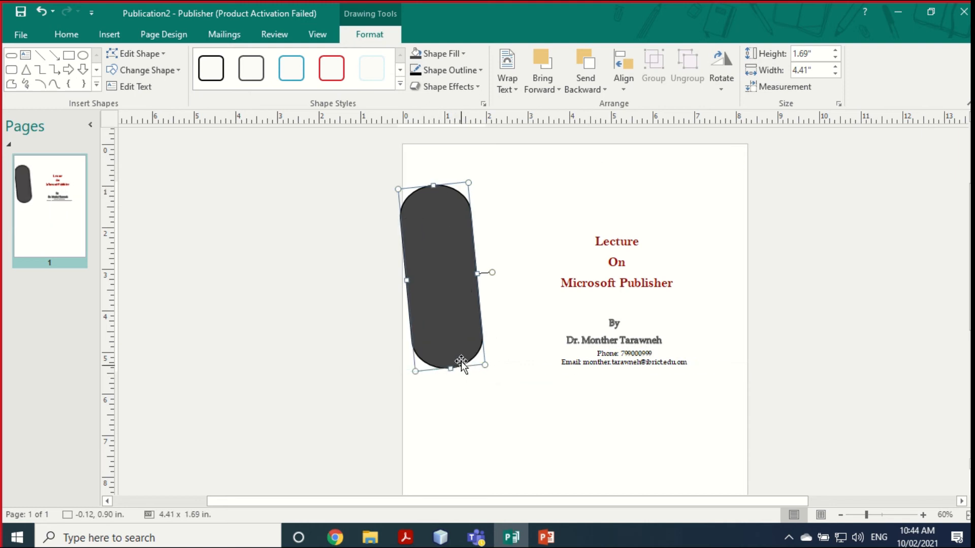
# Step: Rotate the capsule upright and stretch it into a tall bar down the page
pyautogui.moveTo(493, 271)
pyautogui.mouseDown()
pyautogui.moveTo(497, 287)
pyautogui.moveTo(493, 277)
pyautogui.mouseUp()
pyautogui.moveTo(441, 368); pyautogui.dragTo(453, 481)
pyautogui.scroll(-2, 469, 386)
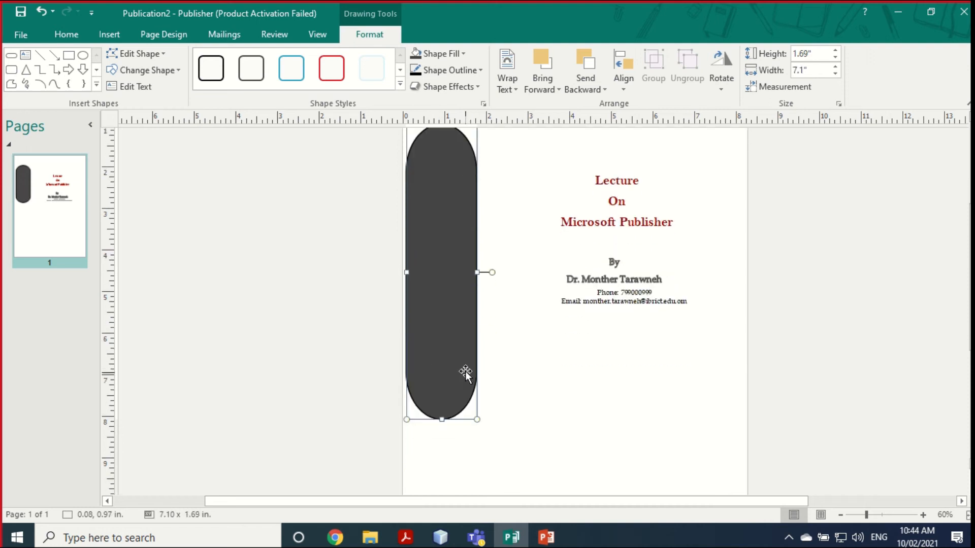
pyautogui.moveTo(441, 429); pyautogui.dragTo(440, 467)
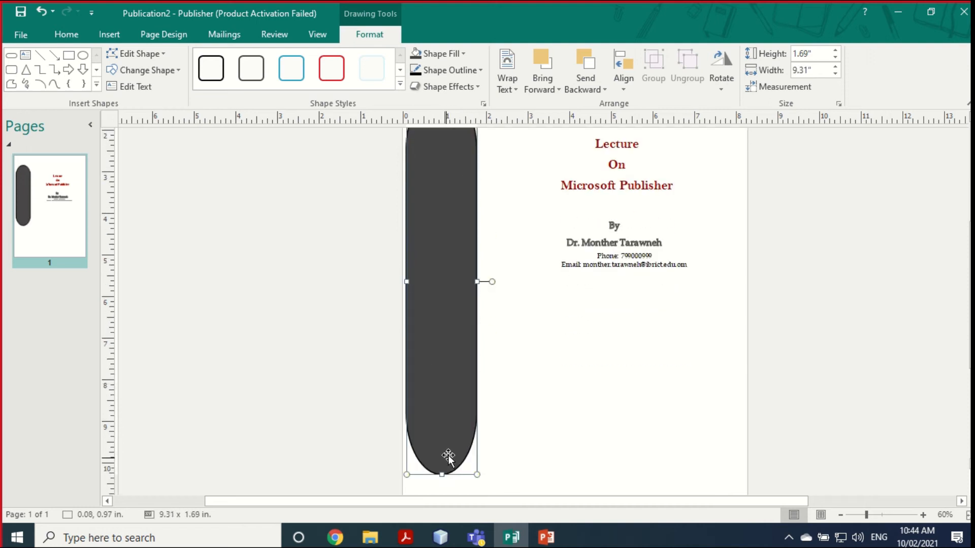
pyautogui.scroll(-2, 447, 401)
pyautogui.moveTo(443, 409); pyautogui.dragTo(441, 425)
pyautogui.scroll(4, 487, 374)
pyautogui.scroll(2, 472, 363)
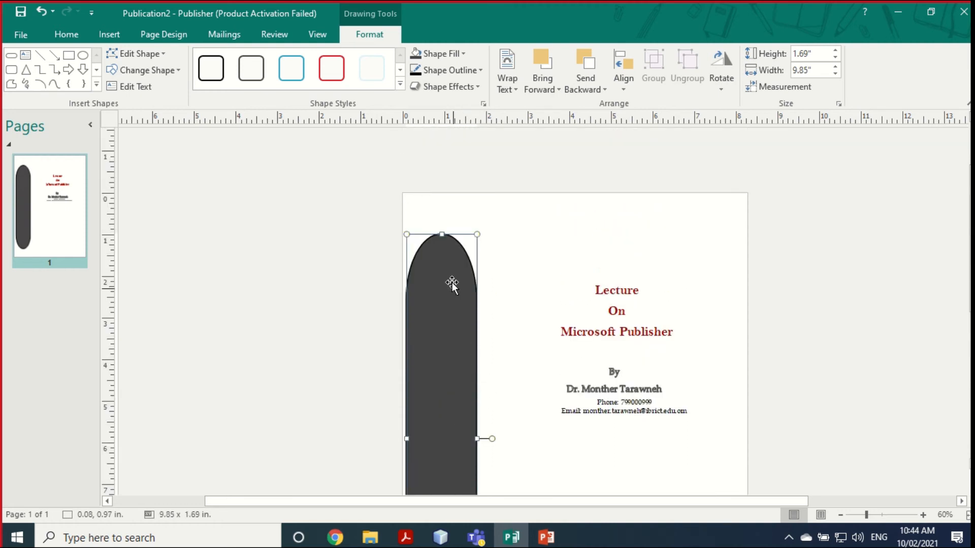
pyautogui.moveTo(442, 235); pyautogui.dragTo(442, 214)
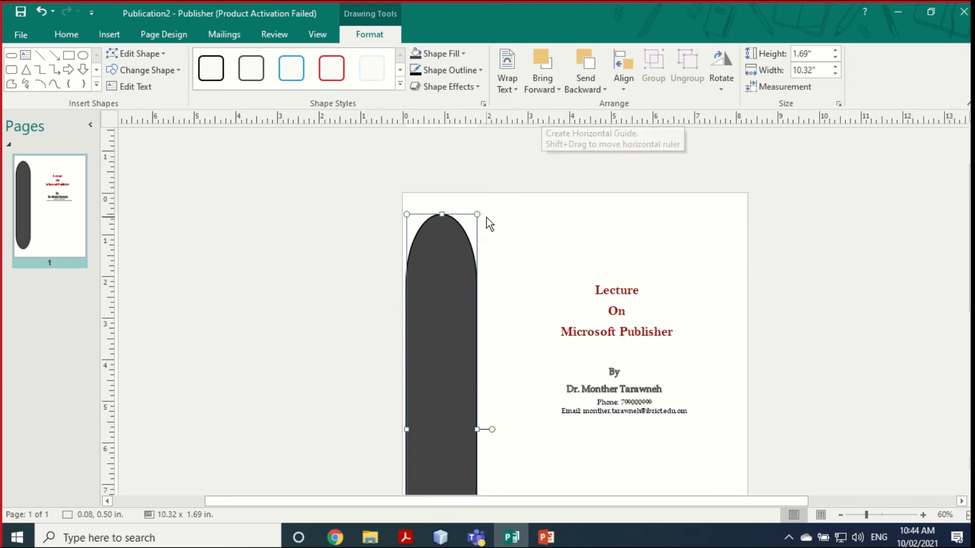
# Step: Fill the tall bar with light blue
pyautogui.click(462, 53)
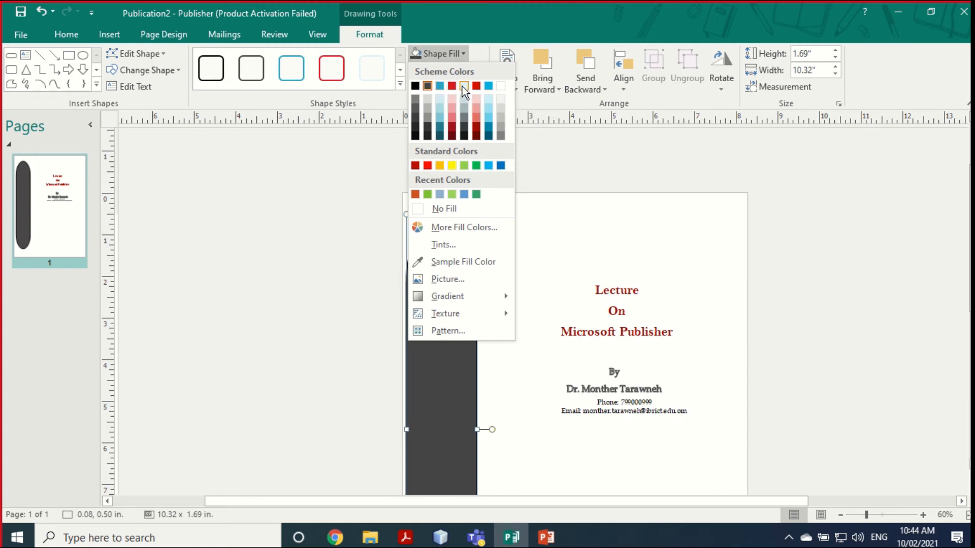
pyautogui.click(489, 108)
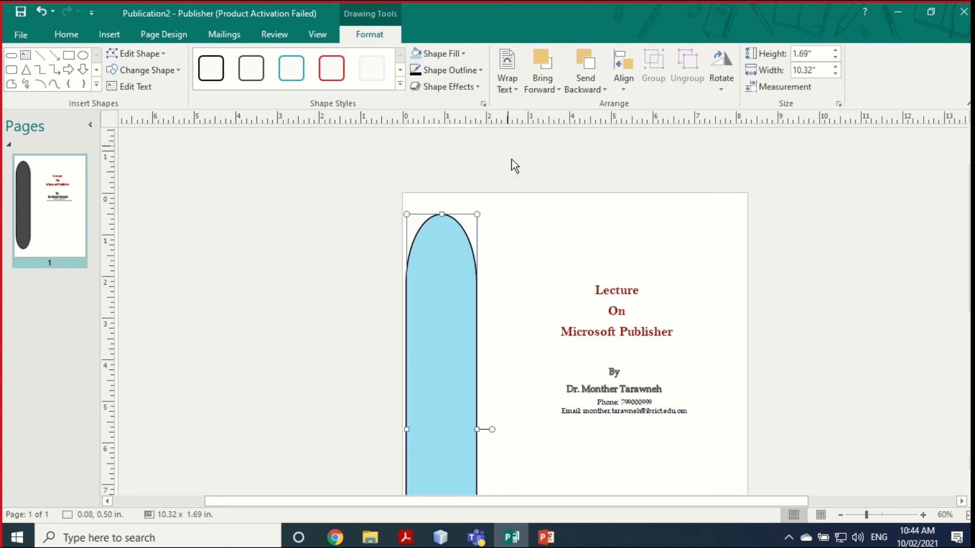
pyautogui.click(513, 265)
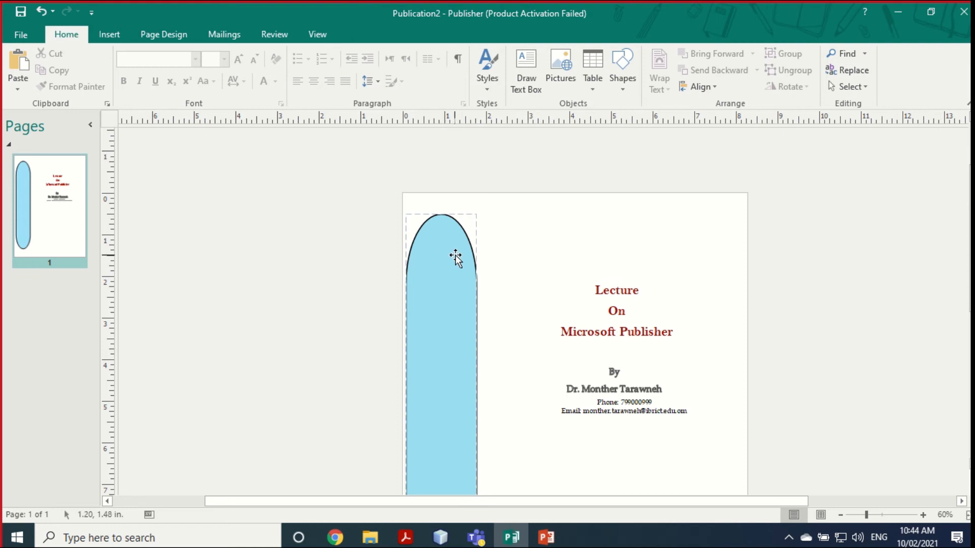
pyautogui.click(98, 37)
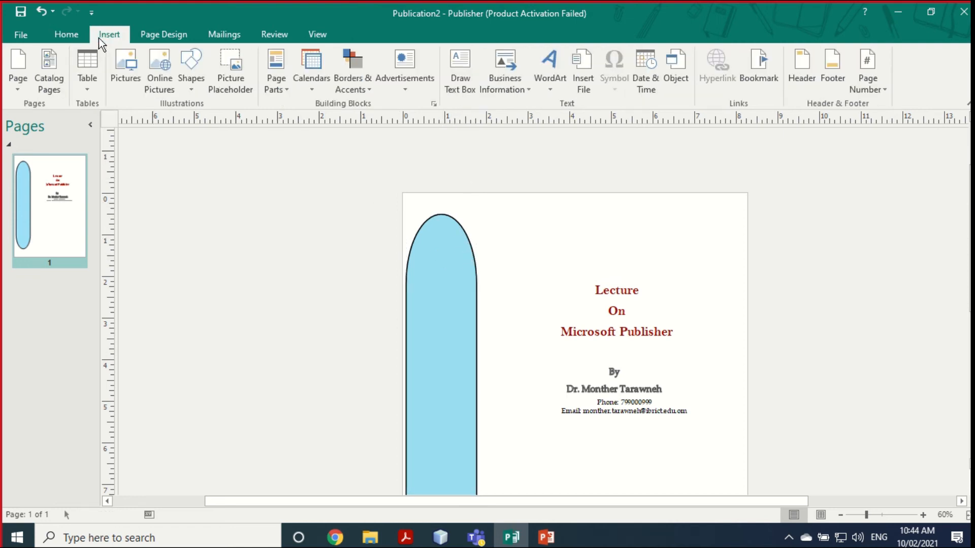
# Step: Draw a small sun near the top of the blue bar, then copy and paste a duplicate
pyautogui.click(190, 84)
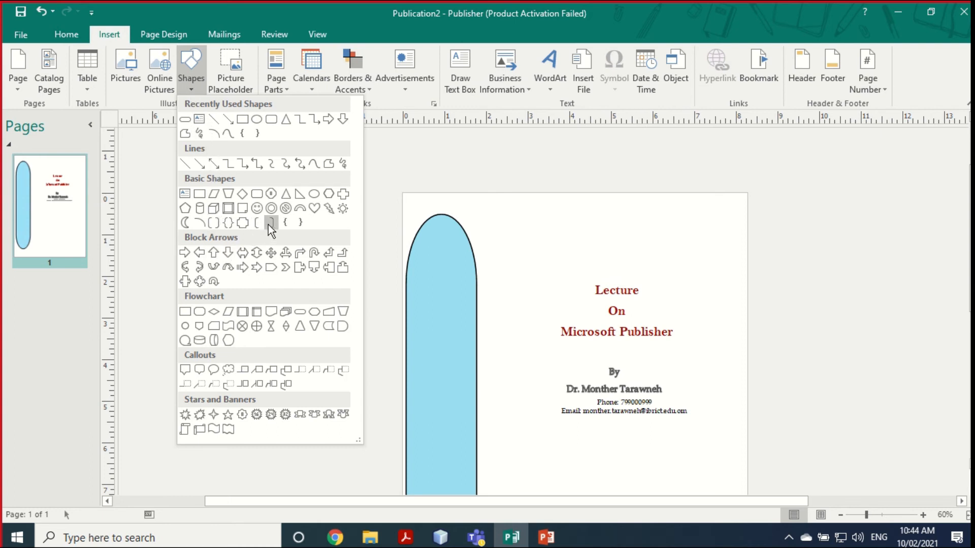
pyautogui.click(344, 209)
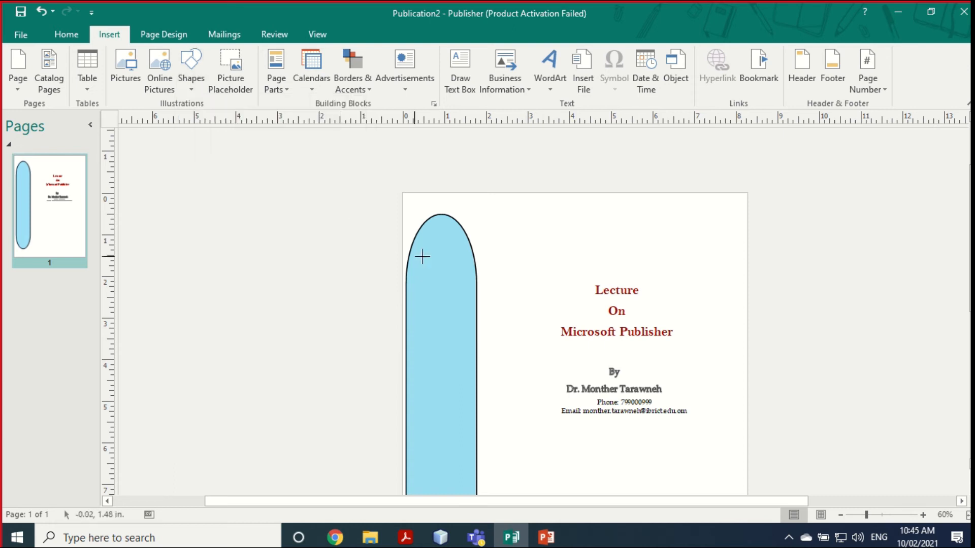
pyautogui.moveTo(426, 240); pyautogui.dragTo(446, 266)
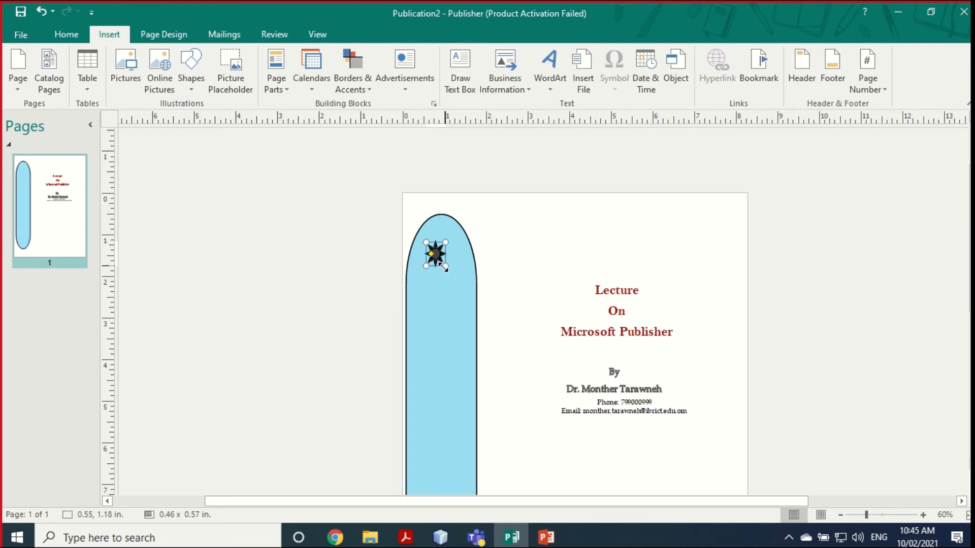
pyautogui.rightClick(437, 257)
pyautogui.click(465, 284)
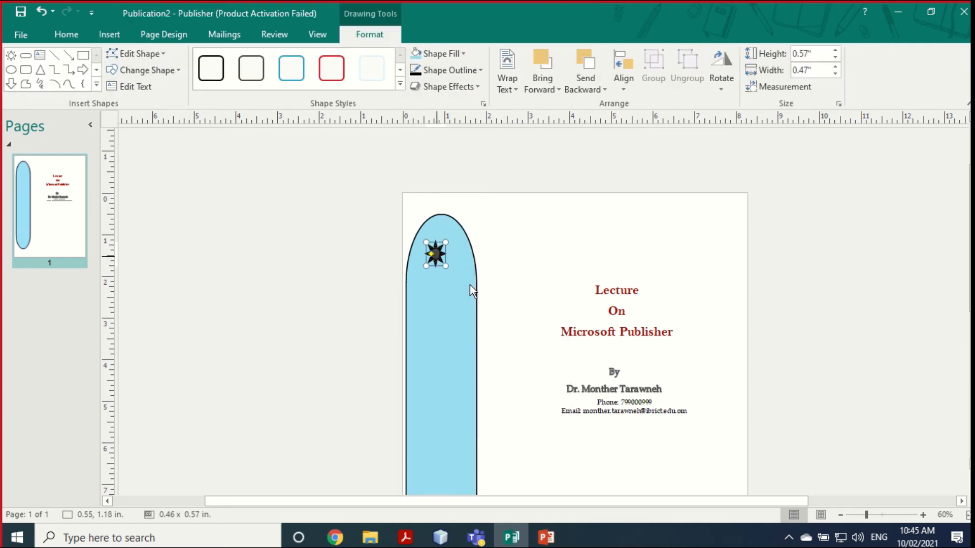
pyautogui.click(479, 297)
pyautogui.rightClick(479, 297)
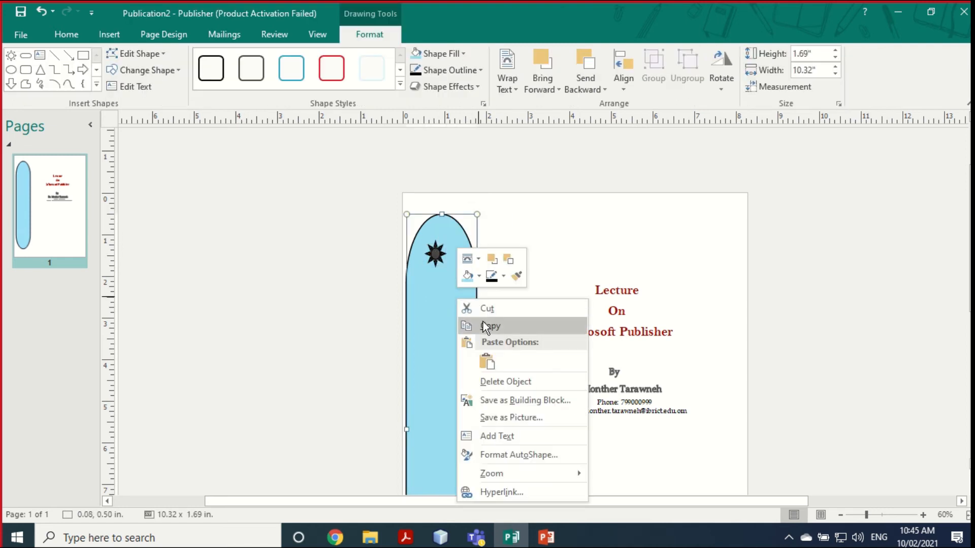
pyautogui.click(489, 355)
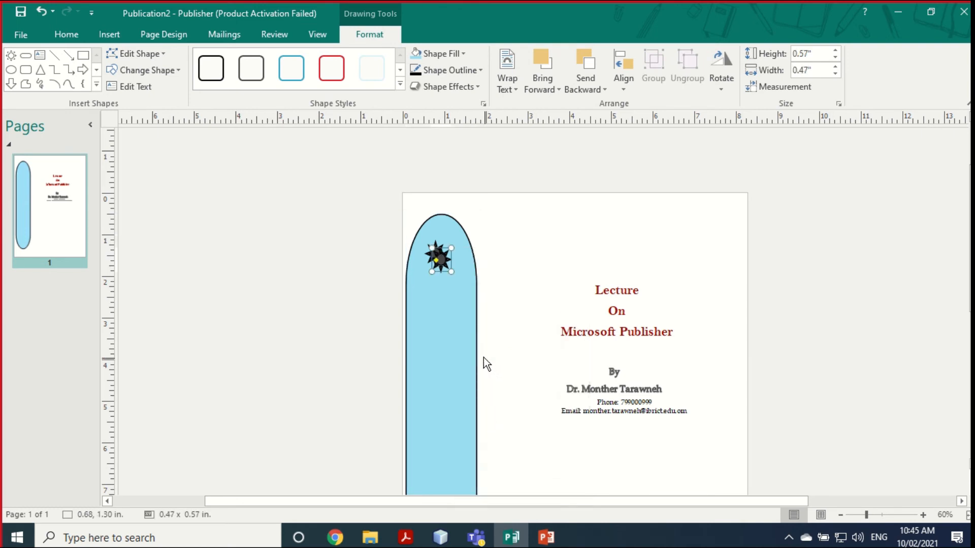
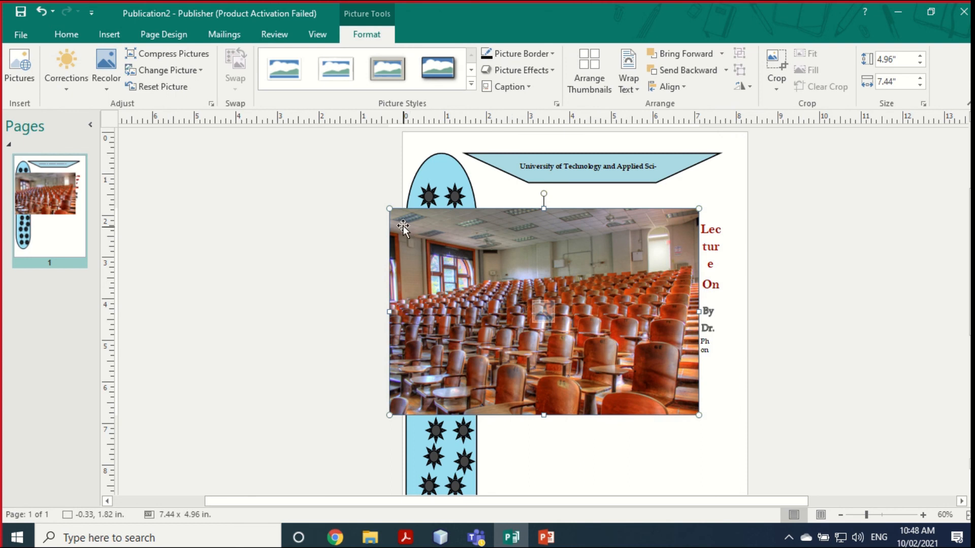
# Step: Shrink the lecture hall photo by dragging its corner
pyautogui.moveTo(390, 208); pyautogui.dragTo(466, 259)
# Step: Resize the lecture hall photo to 5.61 x 3.75 in and place it below the email line
pyautogui.moveTo(591, 371); pyautogui.dragTo(617, 485)
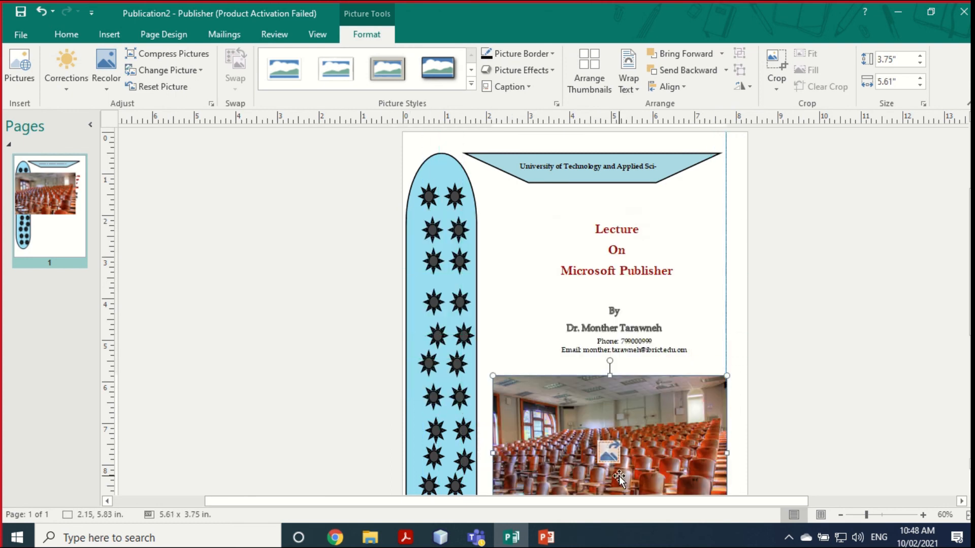
pyautogui.scroll(-3, 614, 355)
pyautogui.moveTo(614, 344); pyautogui.dragTo(607, 327)
pyautogui.click(813, 373)
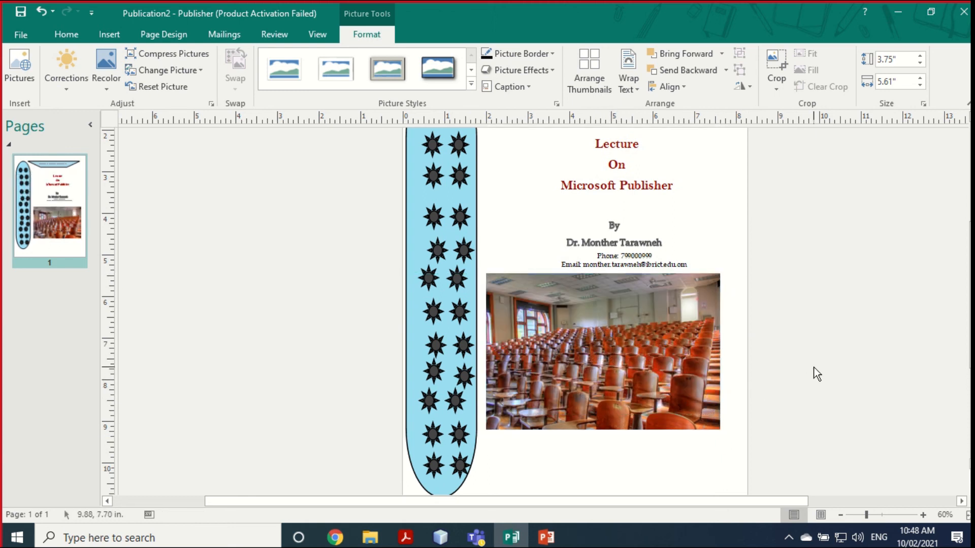
pyautogui.moveTo(628, 401); pyautogui.dragTo(645, 396)
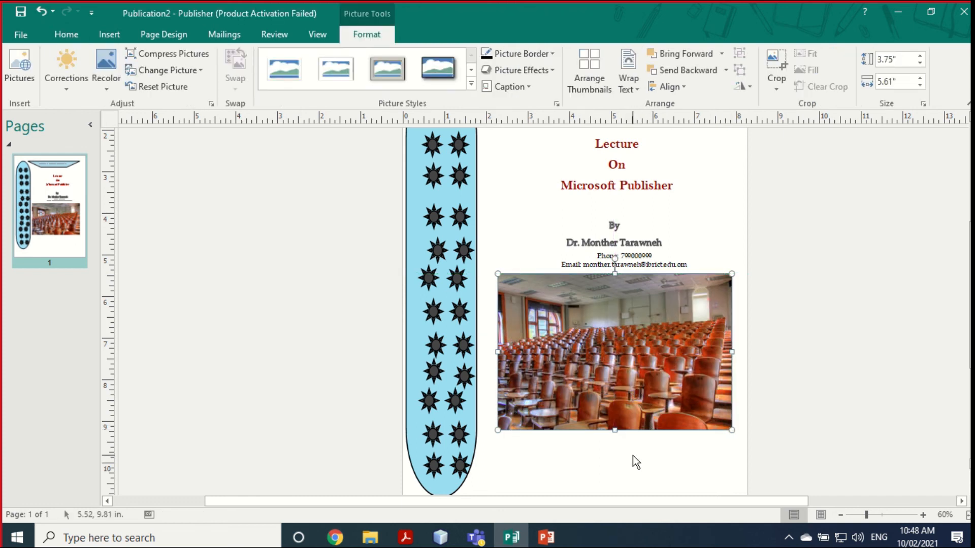
pyautogui.click(633, 456)
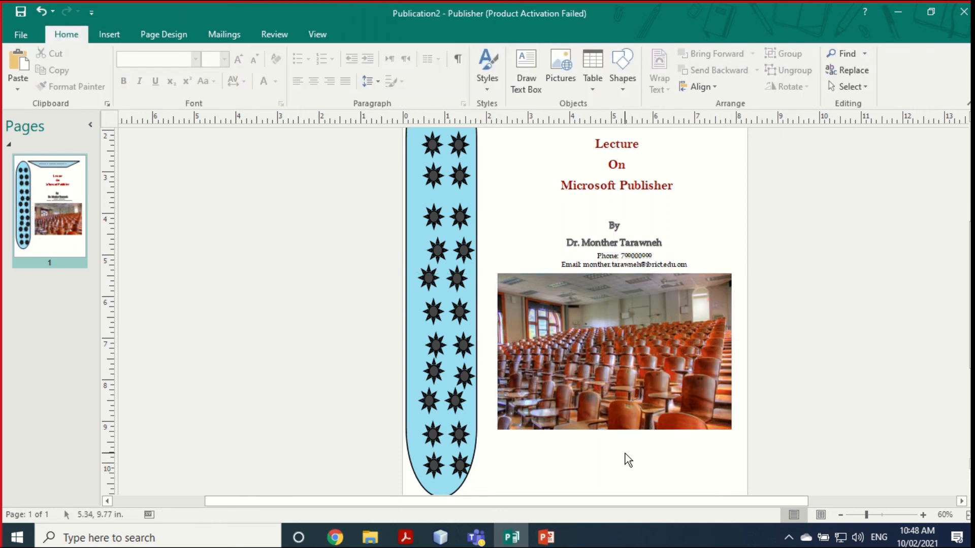
pyautogui.moveTo(595, 326); pyautogui.dragTo(594, 349)
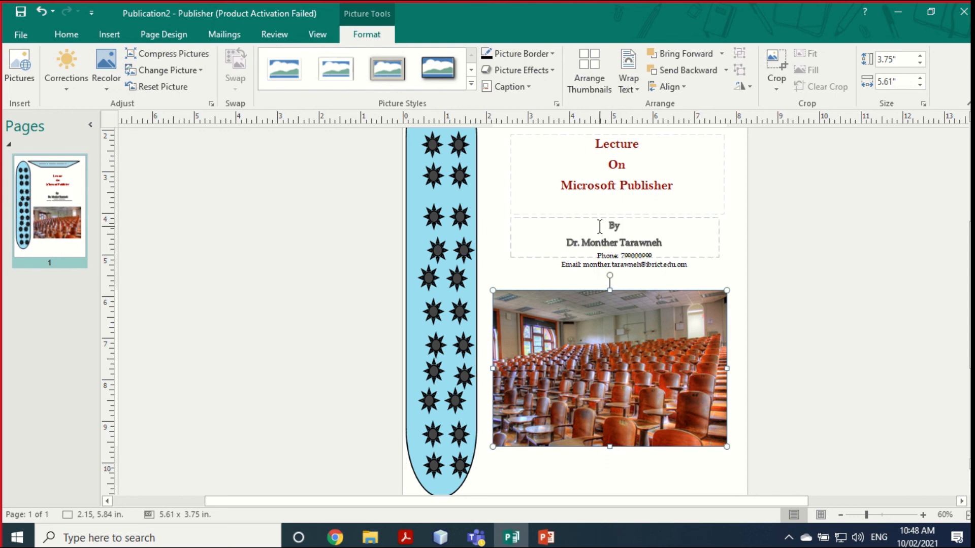
# Step: Nudge the 'Lecture On Microsoft Publisher' title box slightly right and down, then bring up its options
pyautogui.click(601, 197)
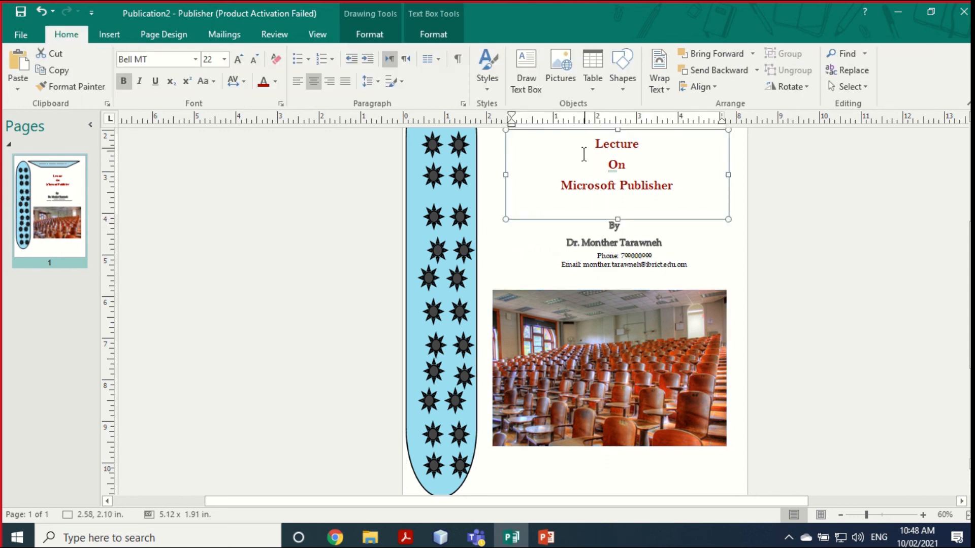
pyautogui.scroll(1, 578, 253)
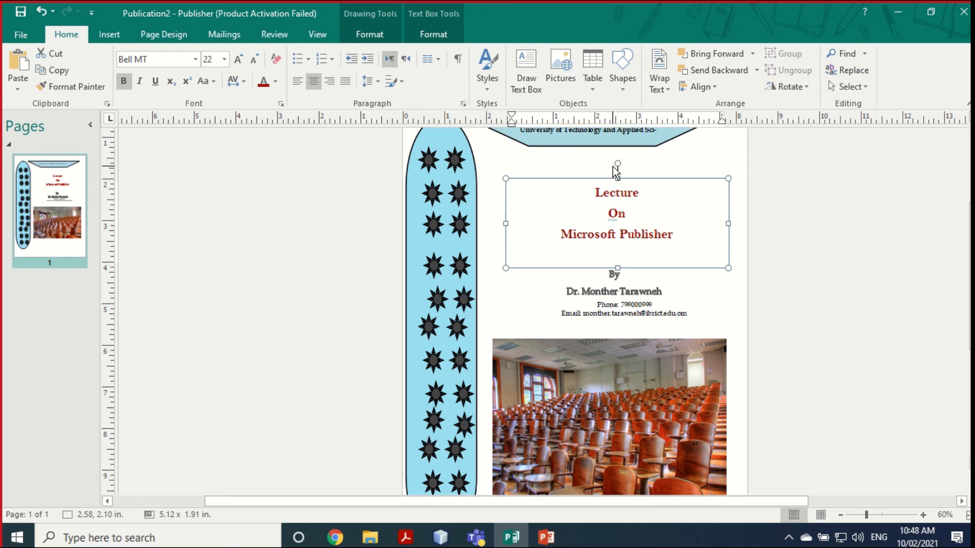
pyautogui.moveTo(634, 177); pyautogui.dragTo(635, 184)
pyautogui.rightClick(635, 186)
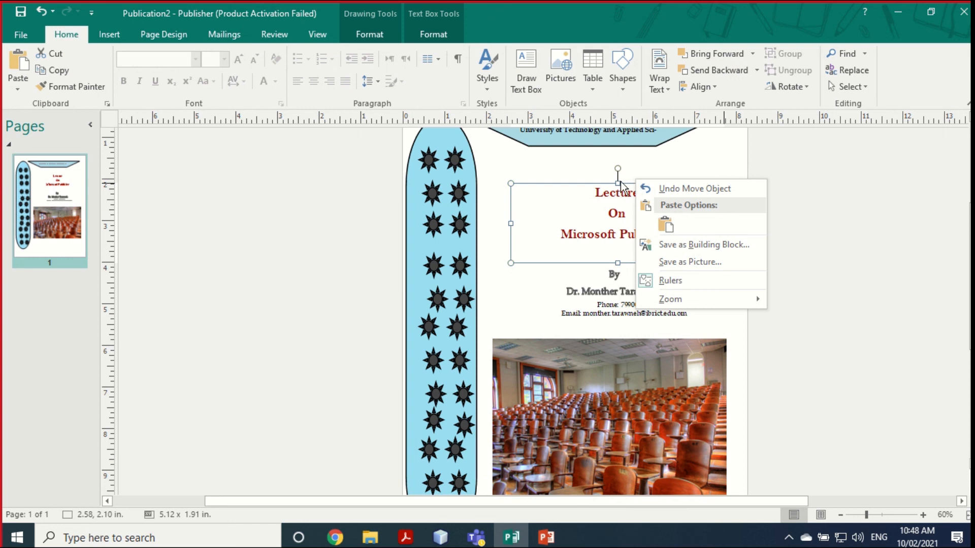
pyautogui.click(603, 184)
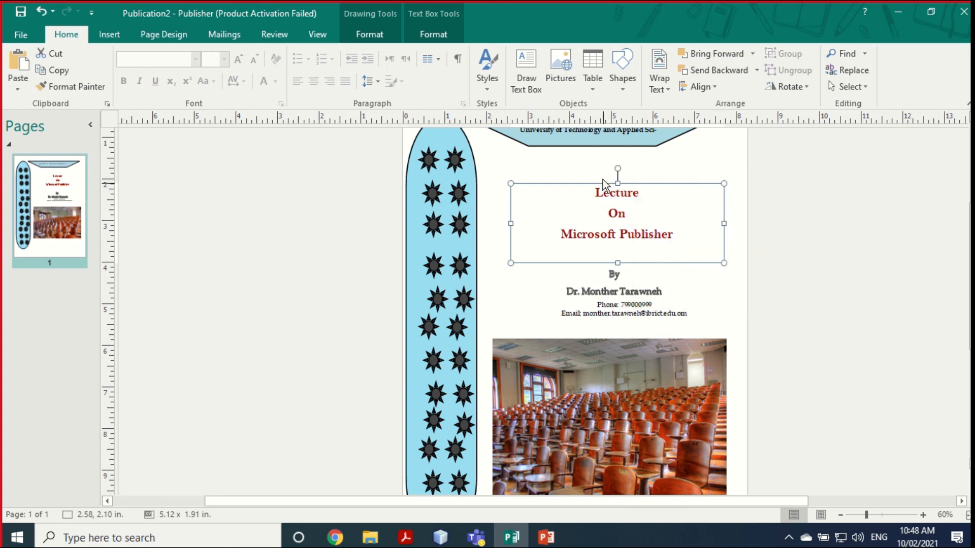
pyautogui.click(437, 35)
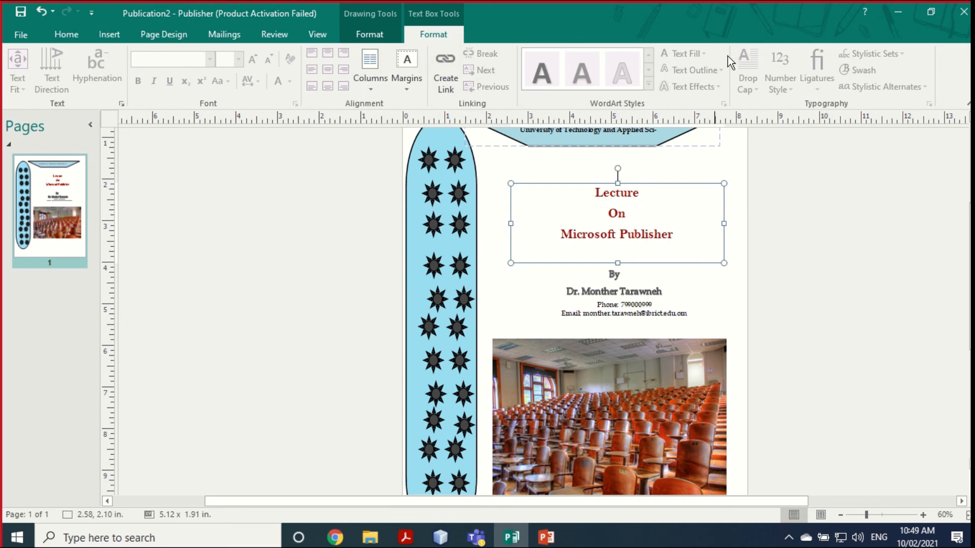
pyautogui.rightClick(639, 188)
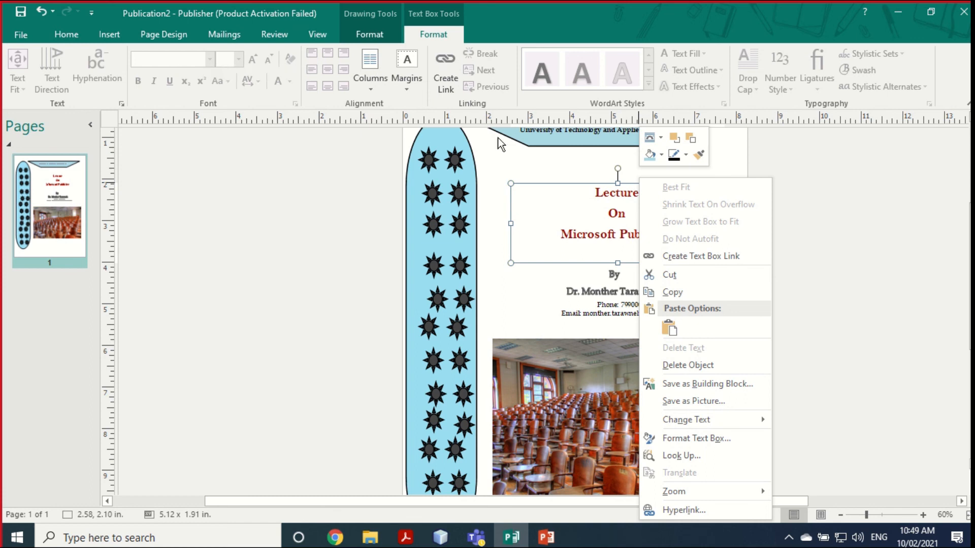
# Step: Fill the title box with a lighter shade of blue in Format Text Box
pyautogui.click(696, 438)
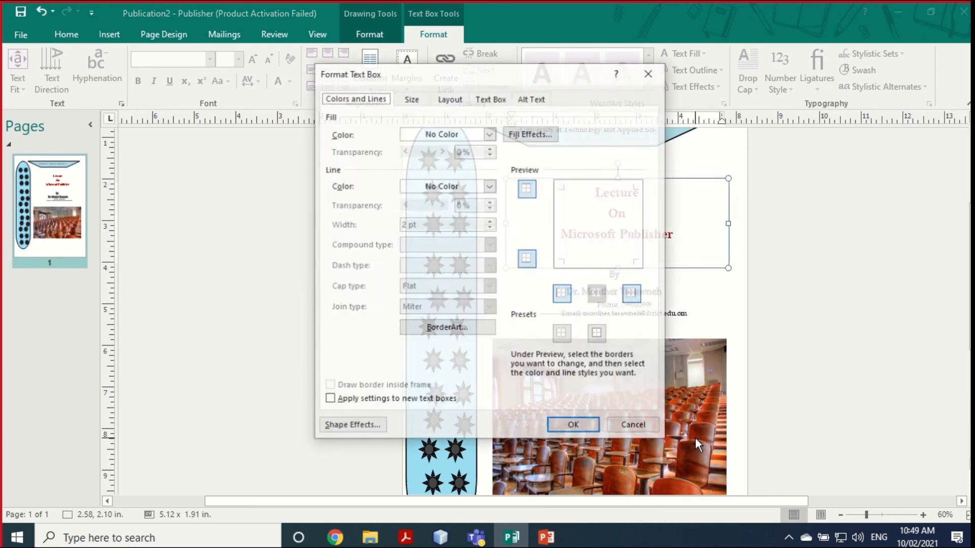
pyautogui.click(490, 134)
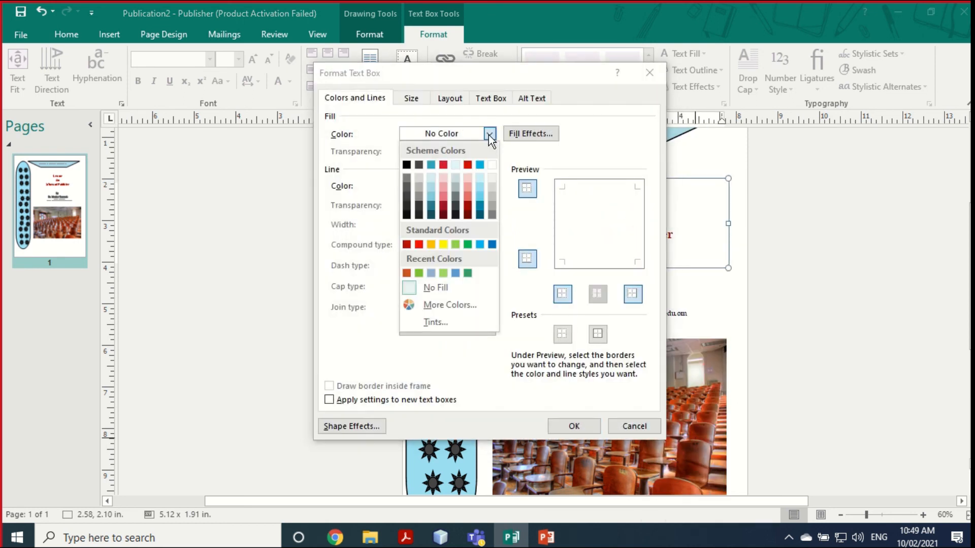
pyautogui.click(434, 186)
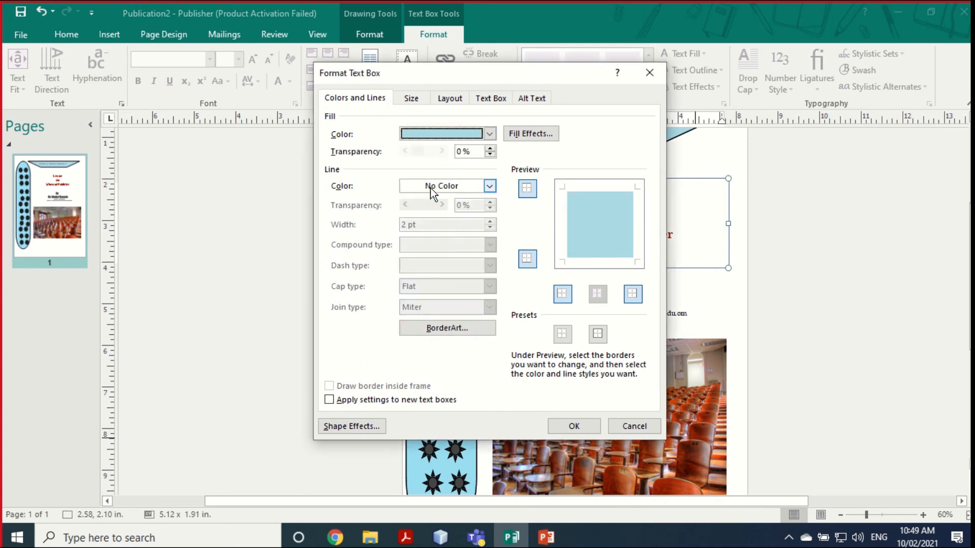
pyautogui.click(488, 135)
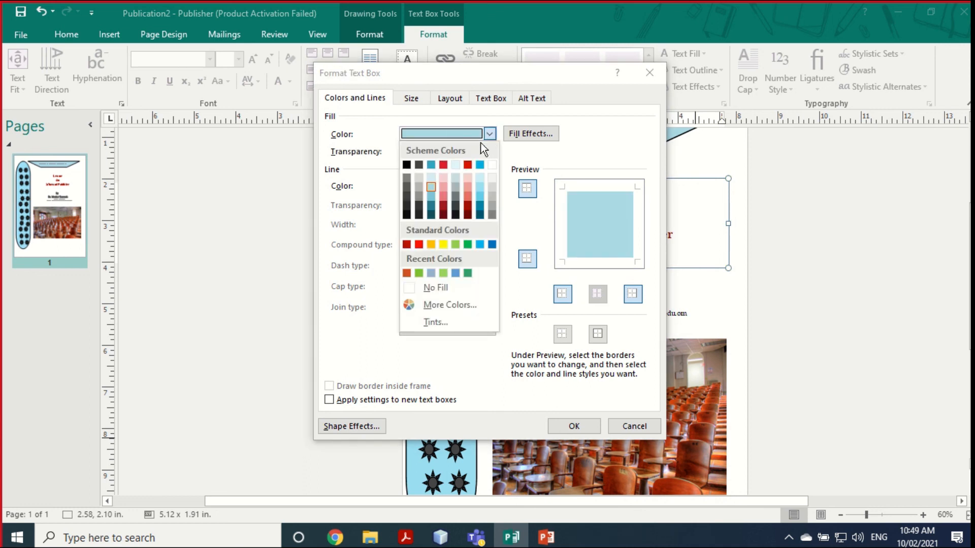
pyautogui.click(480, 179)
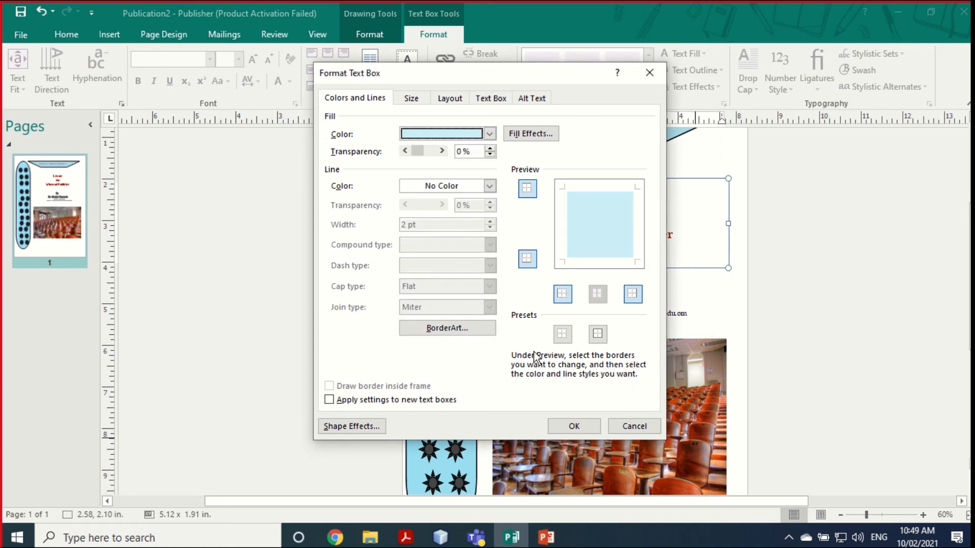
pyautogui.click(573, 427)
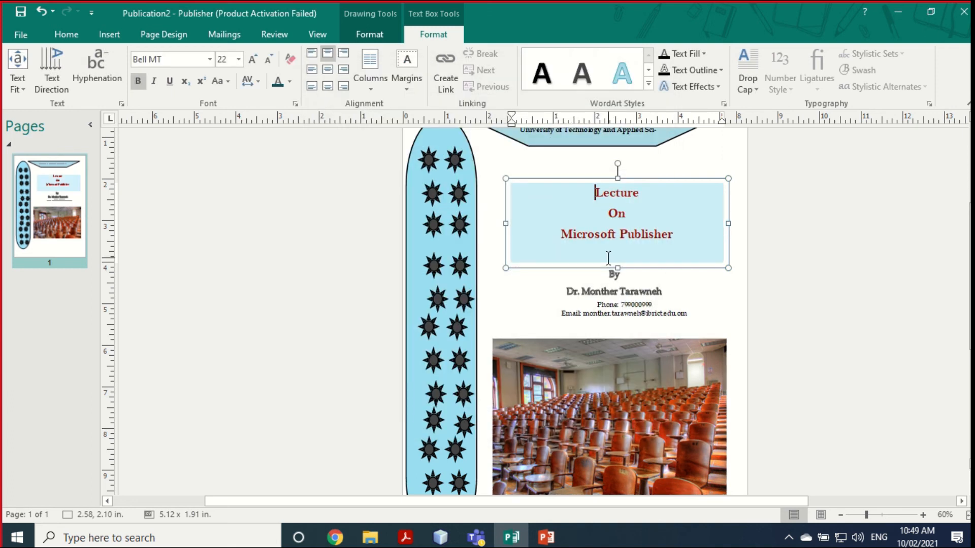
pyautogui.rightClick(568, 177)
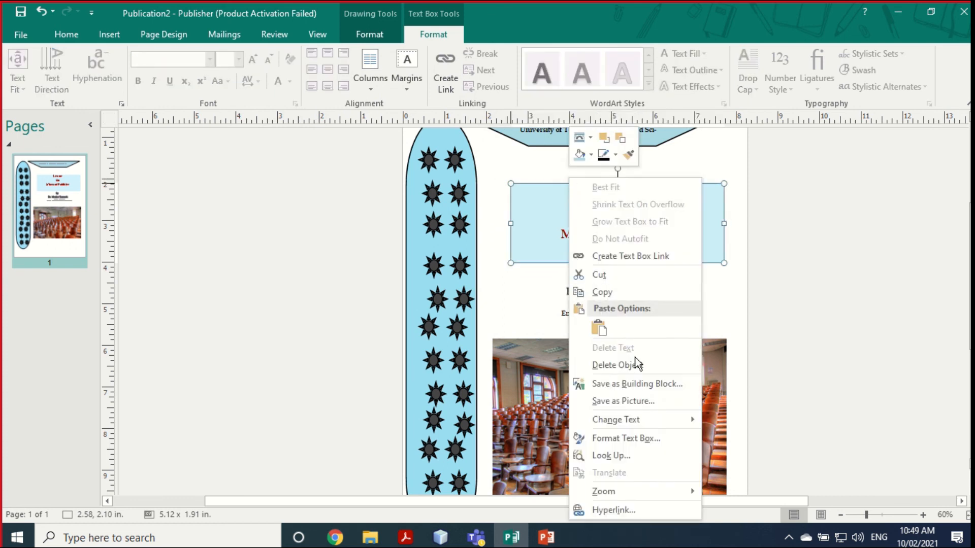
pyautogui.click(633, 438)
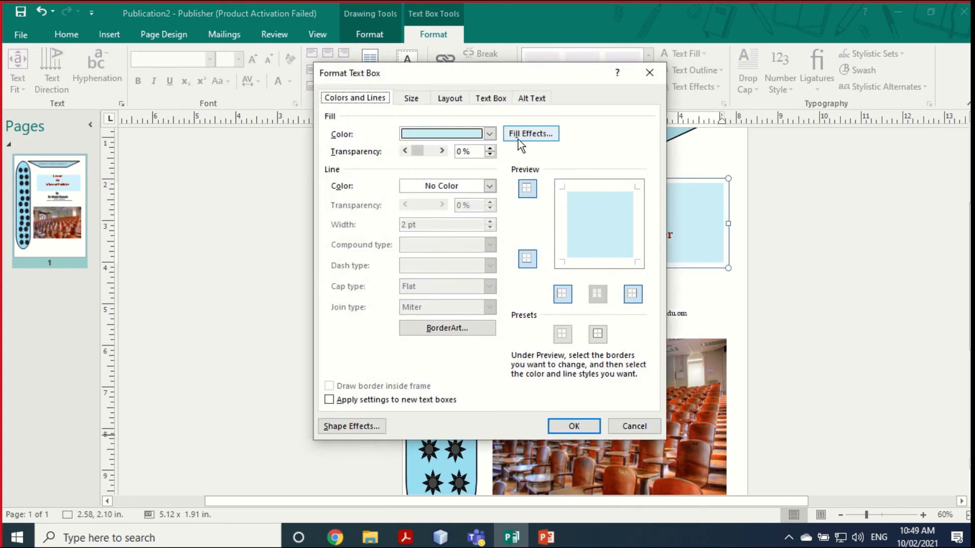
pyautogui.click(489, 187)
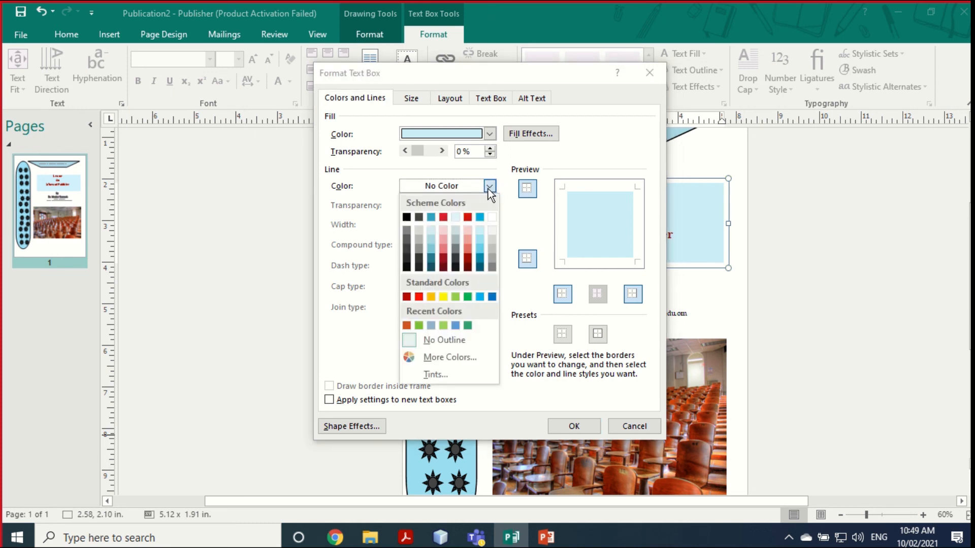
pyautogui.click(460, 340)
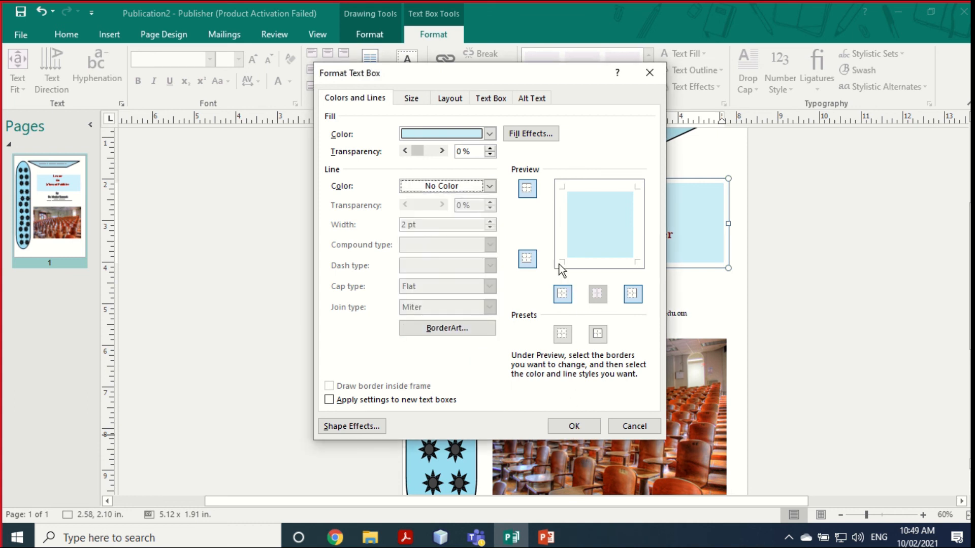
pyautogui.click(527, 189)
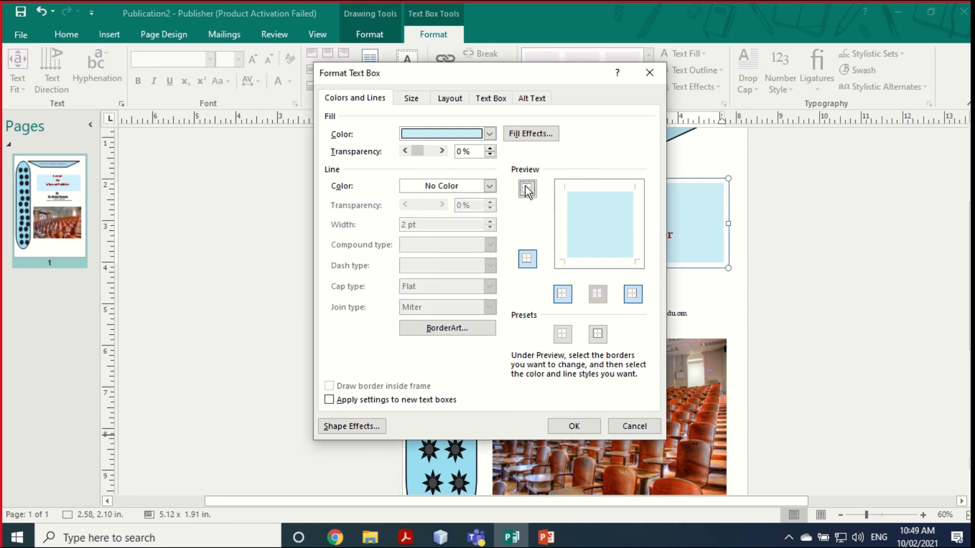
pyautogui.click(531, 260)
pyautogui.click(571, 426)
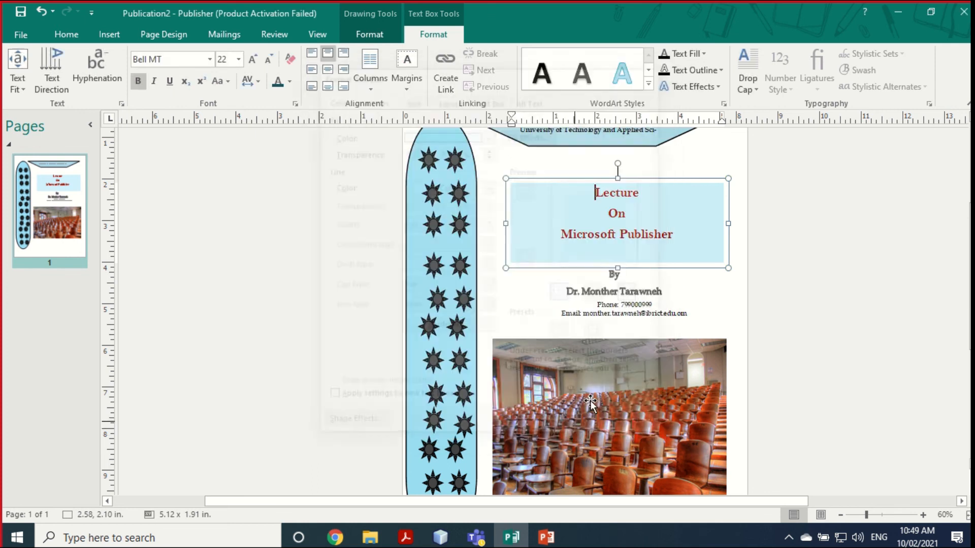
pyautogui.click(681, 283)
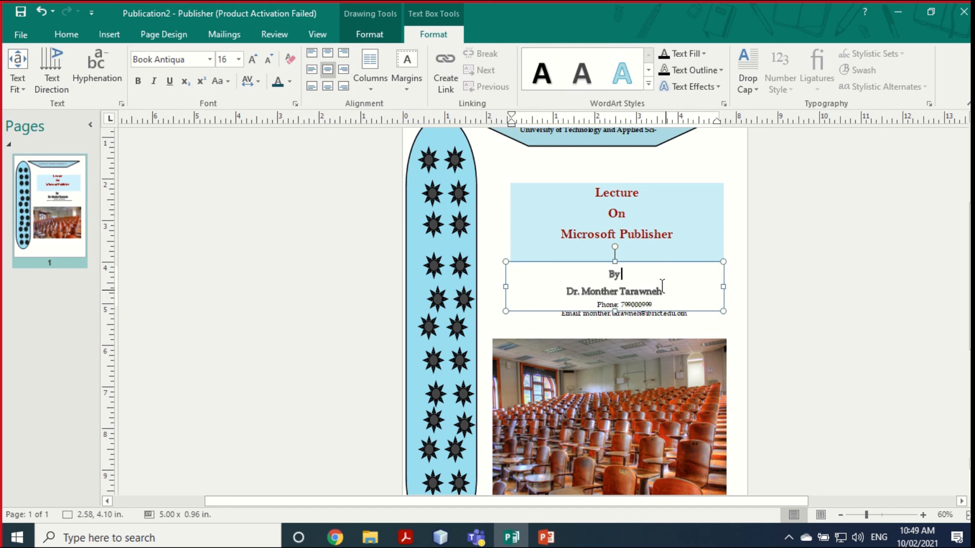
pyautogui.click(642, 195)
pyautogui.click(638, 181)
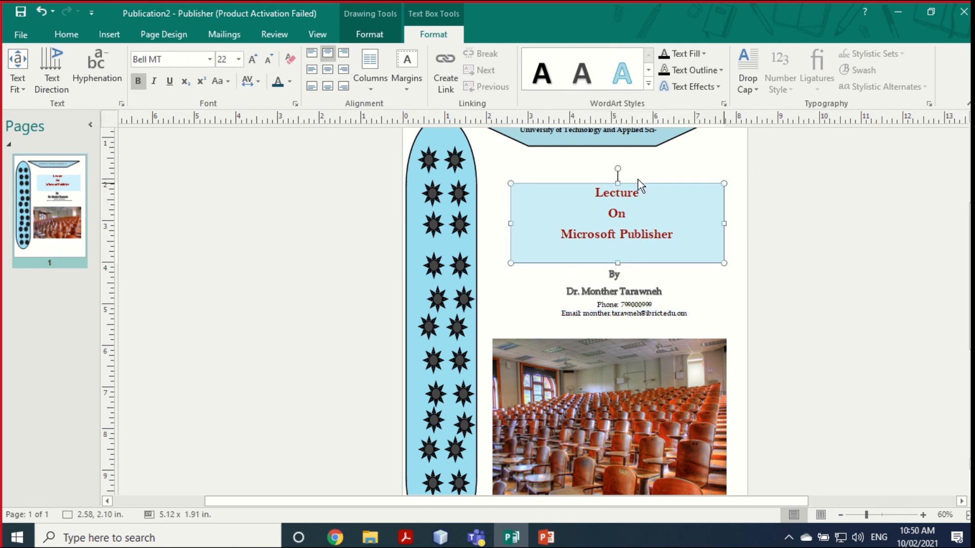
pyautogui.rightClick(637, 178)
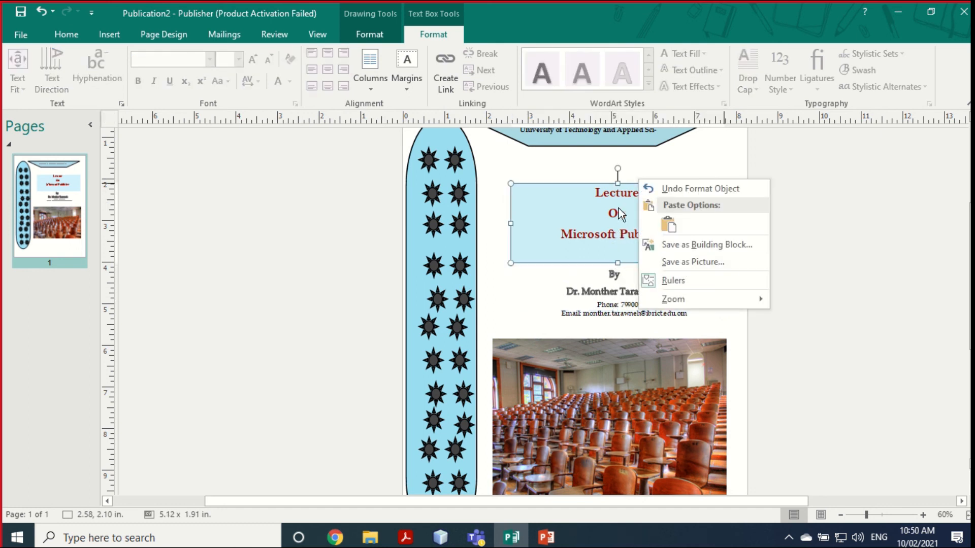
# Step: Give the title box a dark-grey 2.75 pt outline
pyautogui.rightClick(602, 181)
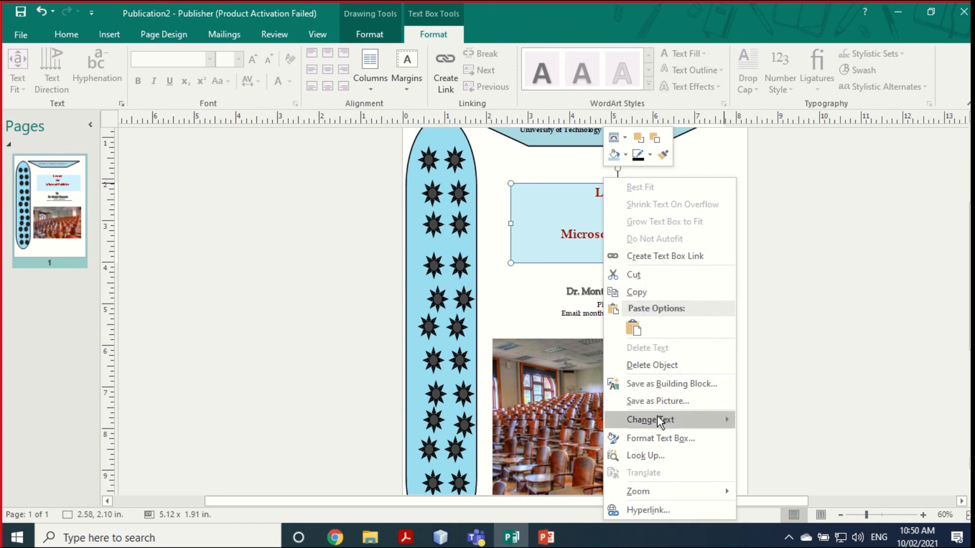
pyautogui.click(662, 439)
pyautogui.click(467, 188)
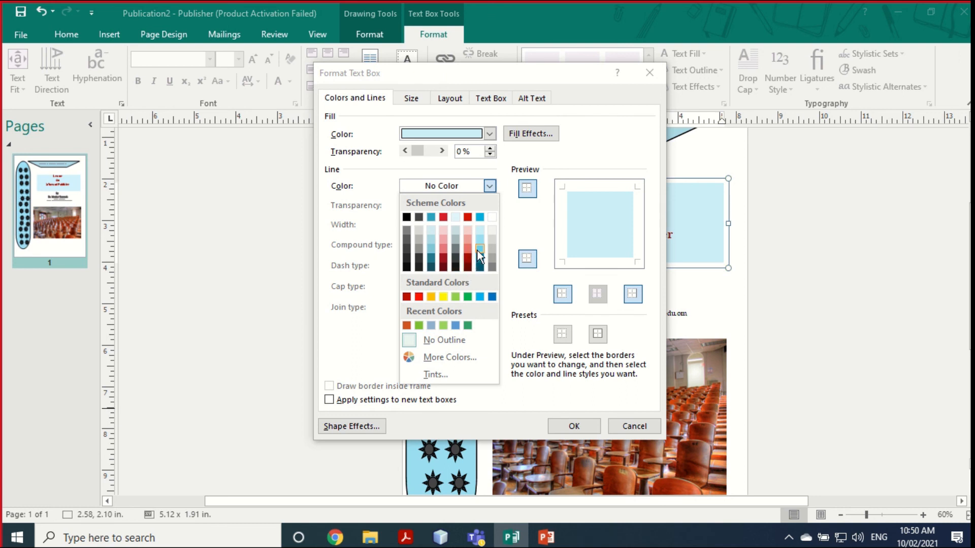
pyautogui.click(456, 249)
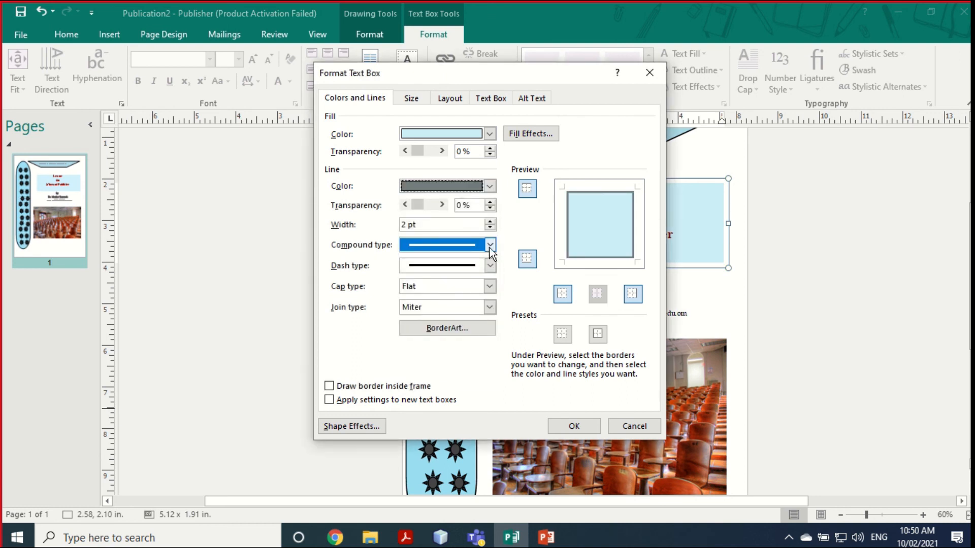
pyautogui.click(490, 222)
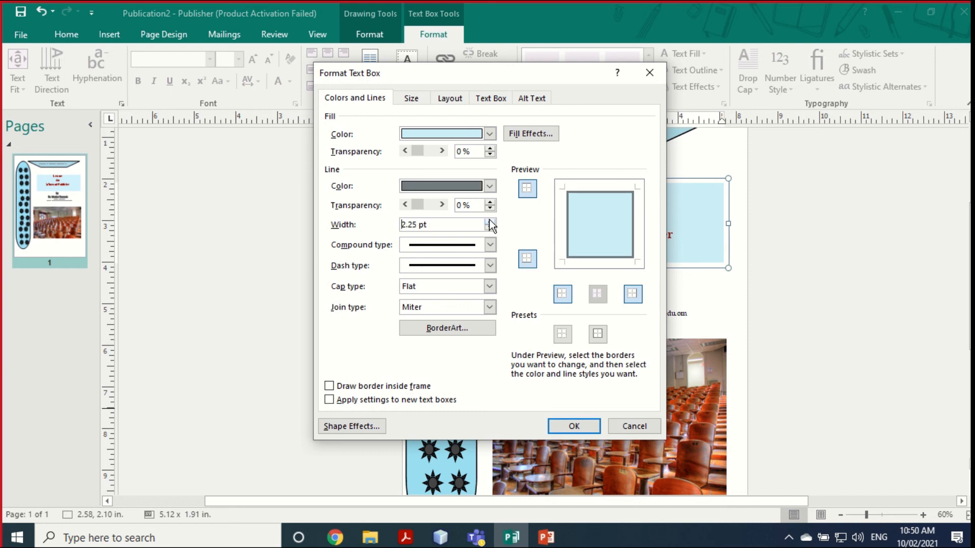
pyautogui.click(490, 222)
pyautogui.click(490, 222)
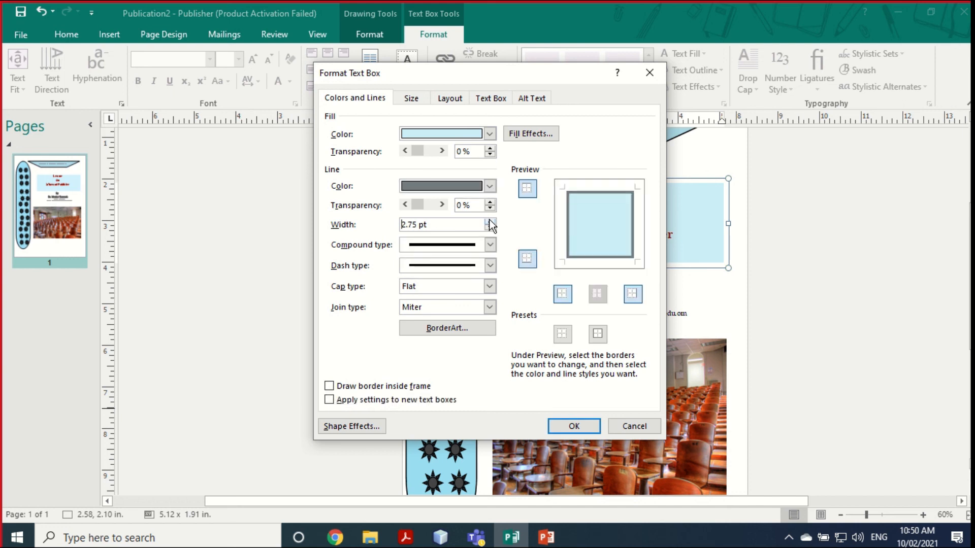
pyautogui.click(571, 426)
pyautogui.click(696, 317)
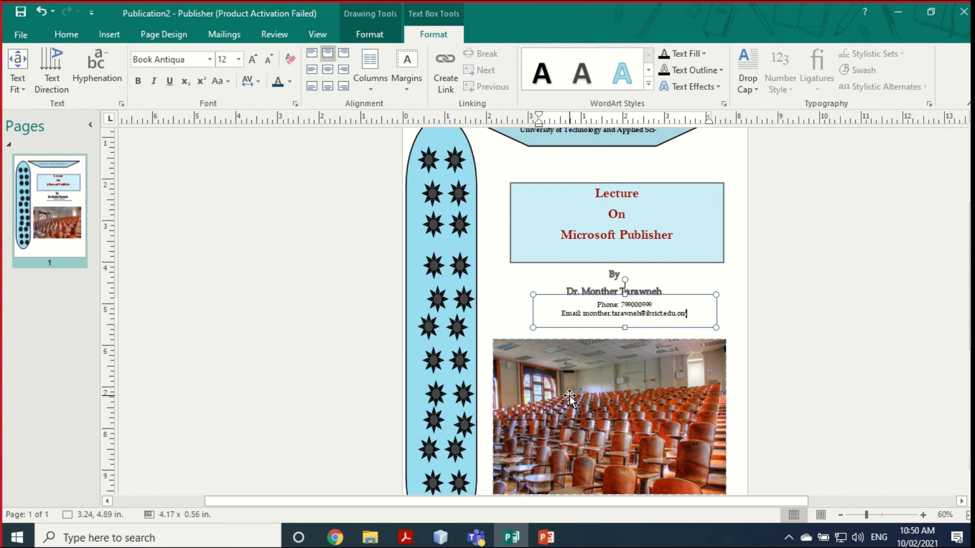
# Step: Change the title box outline to a long-dash line
pyautogui.rightClick(557, 182)
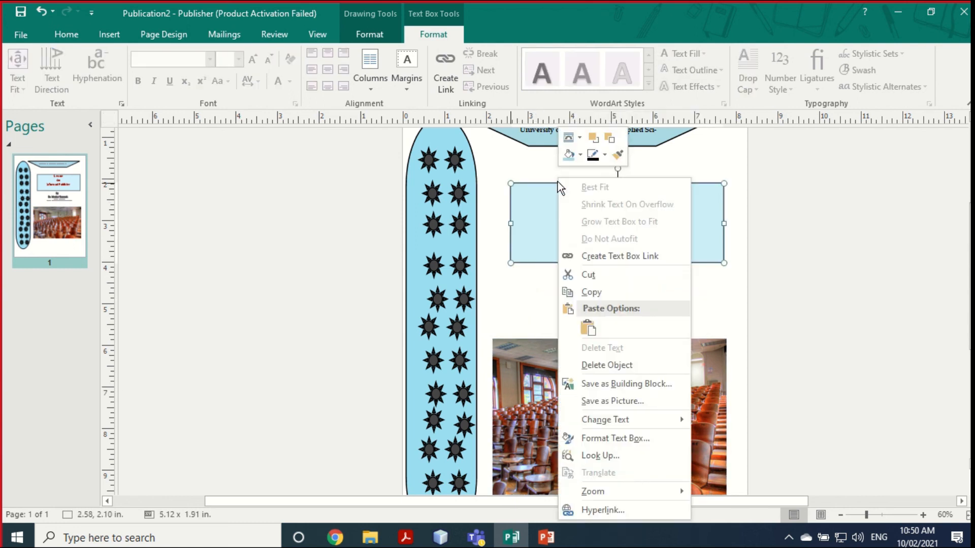
pyautogui.click(620, 437)
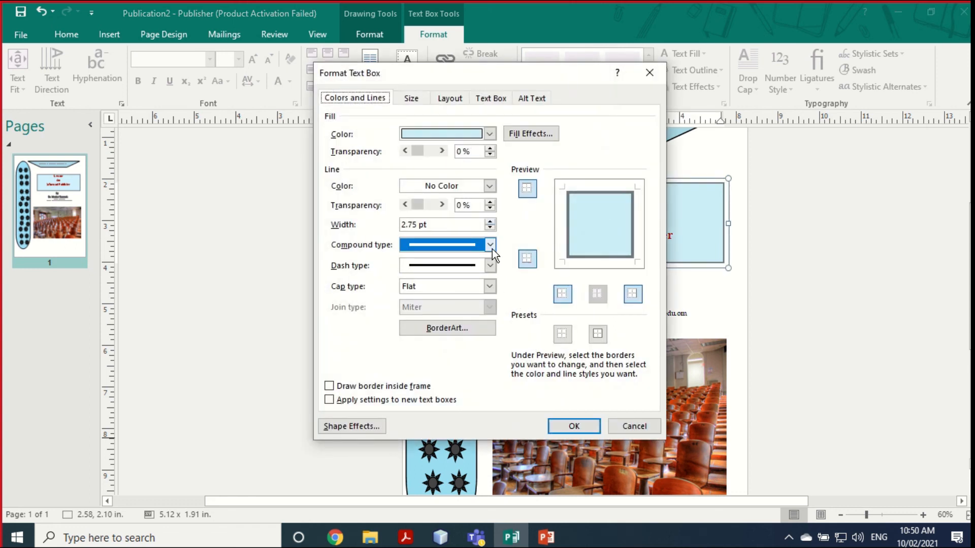
pyautogui.click(490, 245)
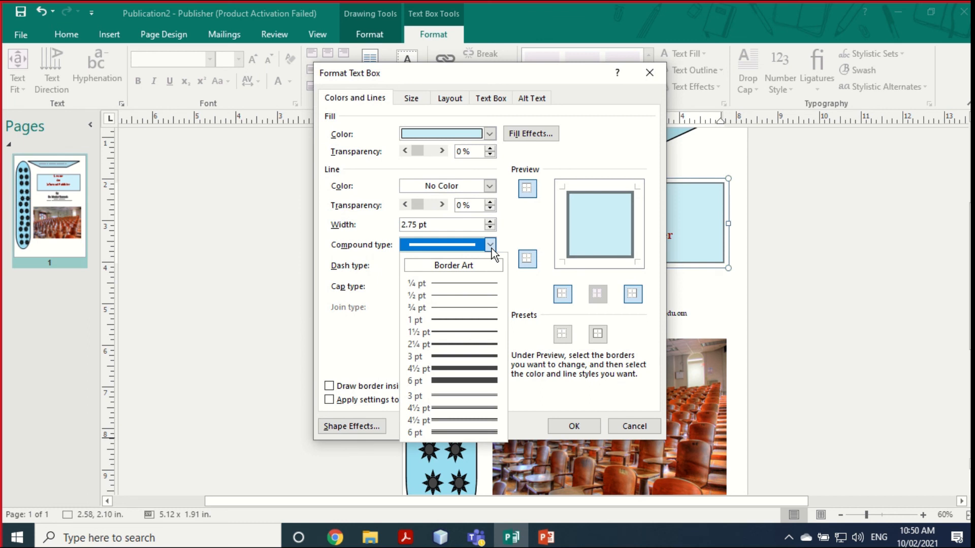
pyautogui.click(491, 245)
pyautogui.click(490, 267)
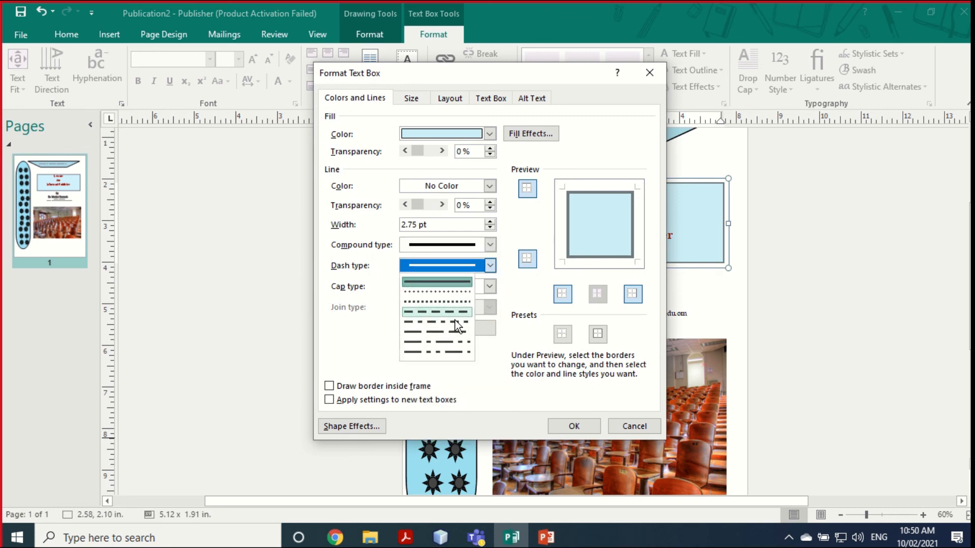
pyautogui.click(448, 333)
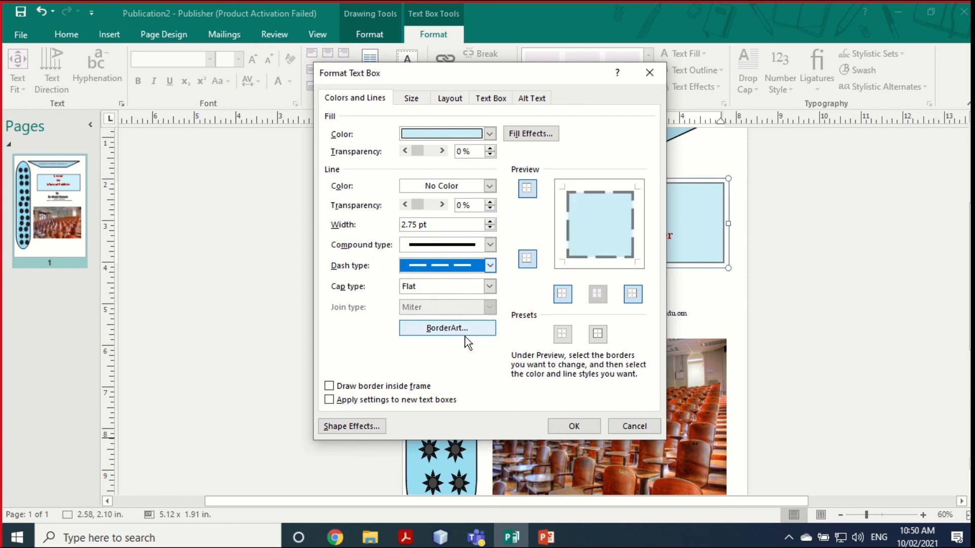
pyautogui.click(573, 426)
pyautogui.click(691, 303)
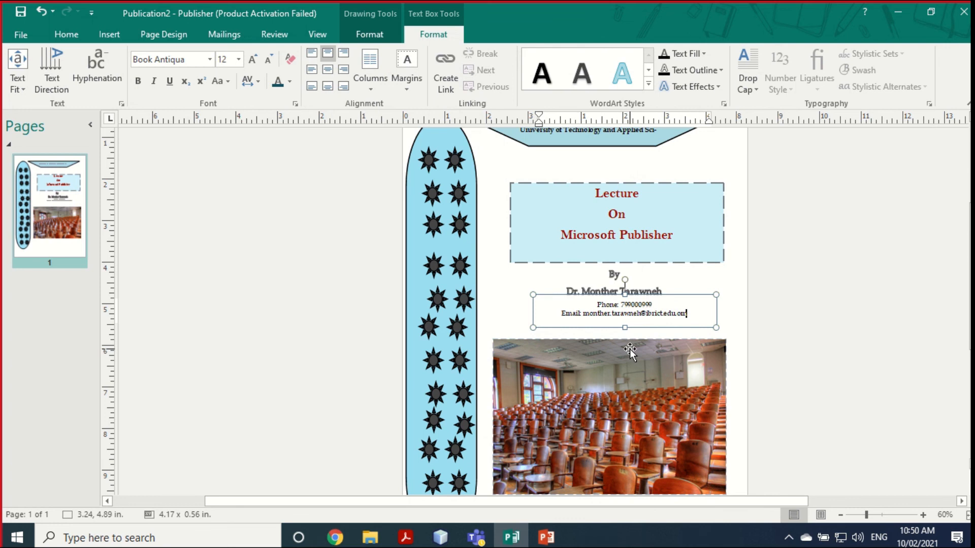
# Step: Open the BorderArt gallery from the title box's Format Text Box settings
pyautogui.press('Escape')
pyautogui.rightClick(583, 183)
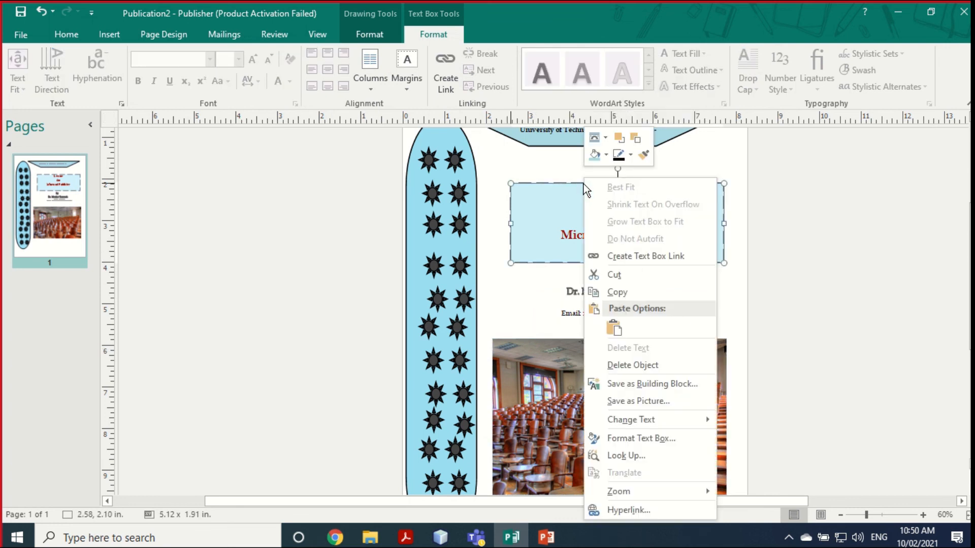
pyautogui.click(648, 437)
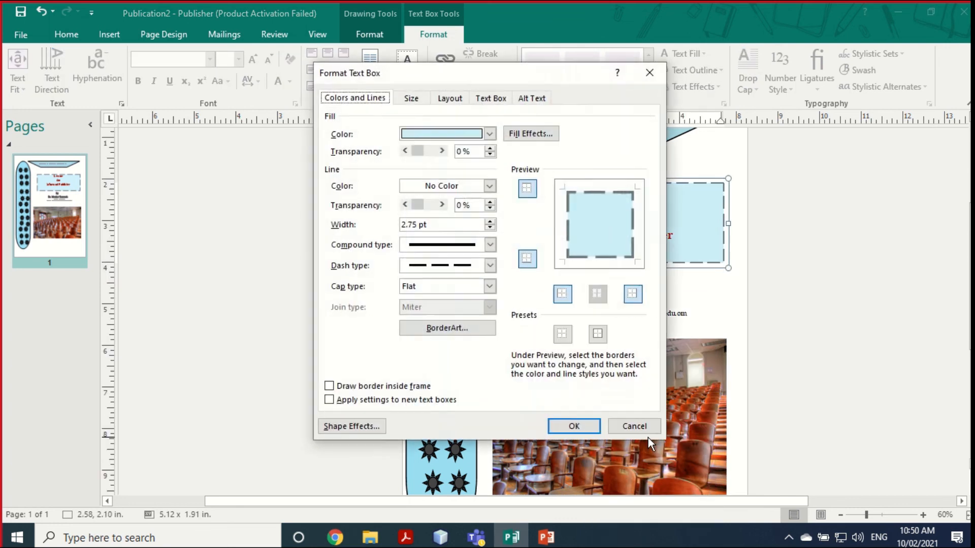
pyautogui.click(489, 286)
pyautogui.click(490, 286)
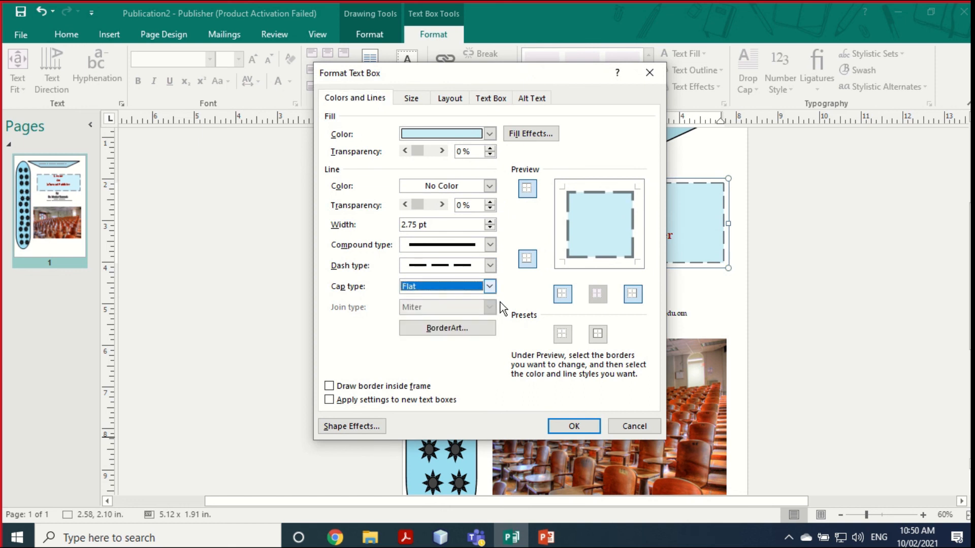
pyautogui.click(437, 329)
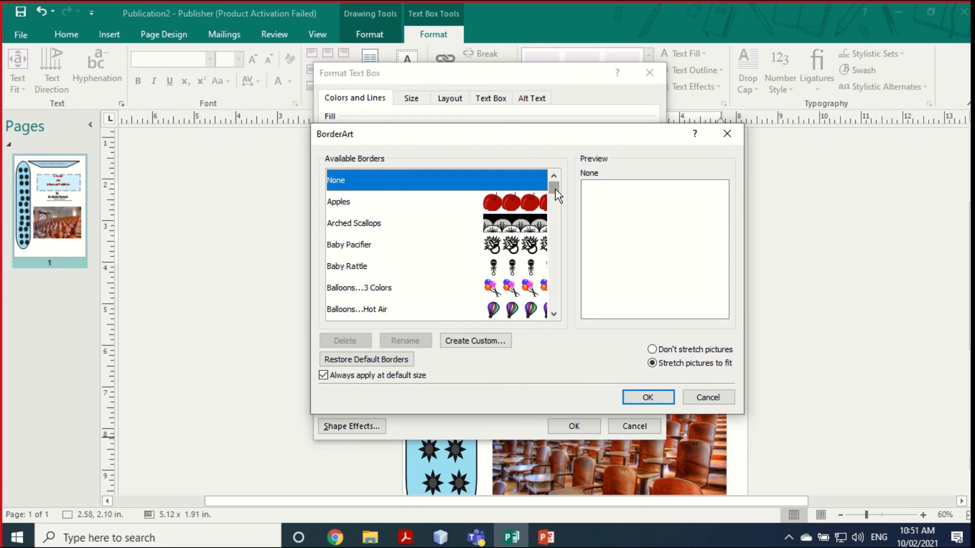
# Step: Apply the Double D BorderArt frame to the title box
pyautogui.moveTo(555, 191); pyautogui.dragTo(555, 200)
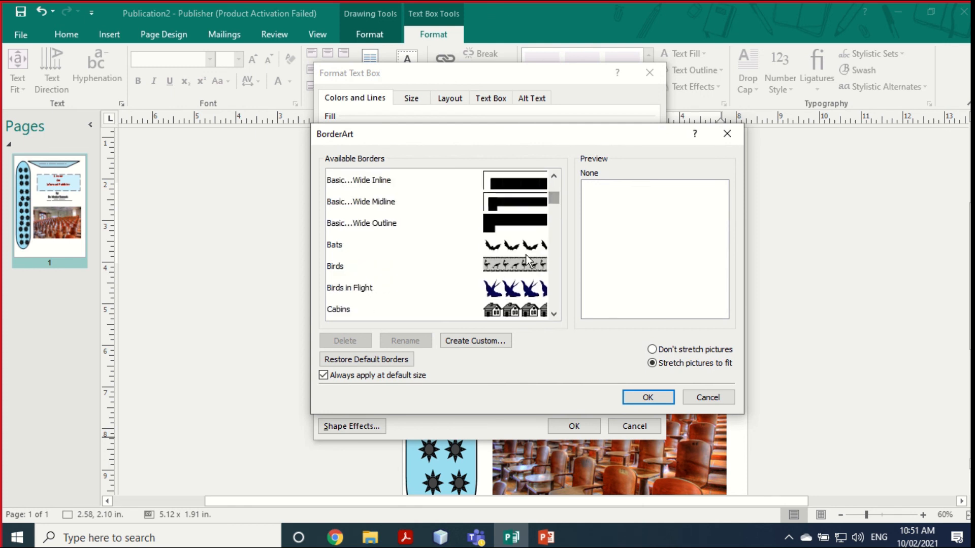
pyautogui.scroll(3, 509, 228)
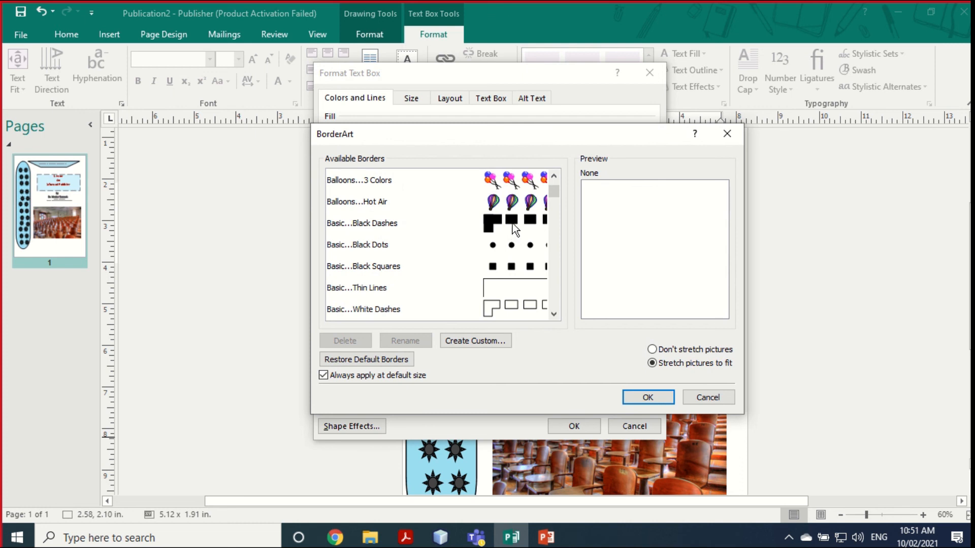
pyautogui.scroll(-8, 516, 282)
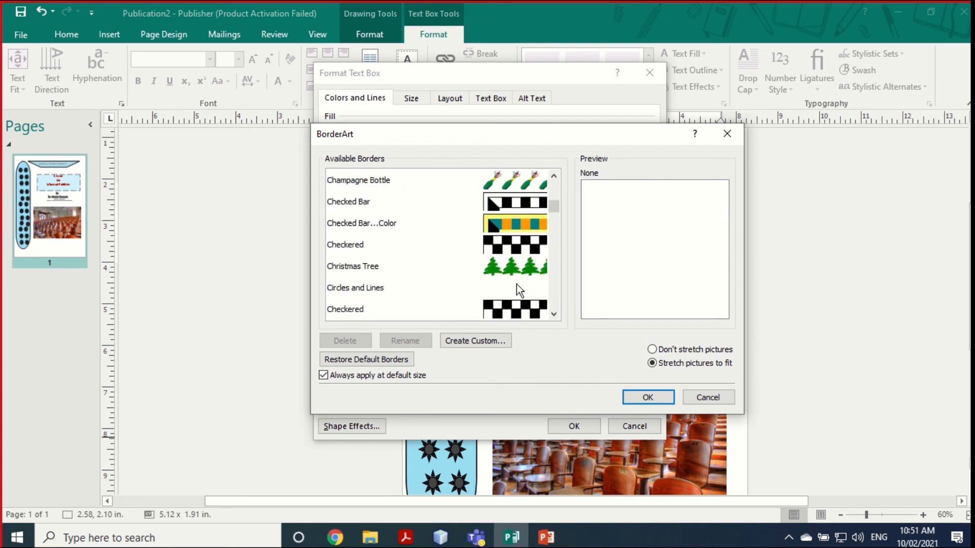
pyautogui.scroll(-7, 517, 285)
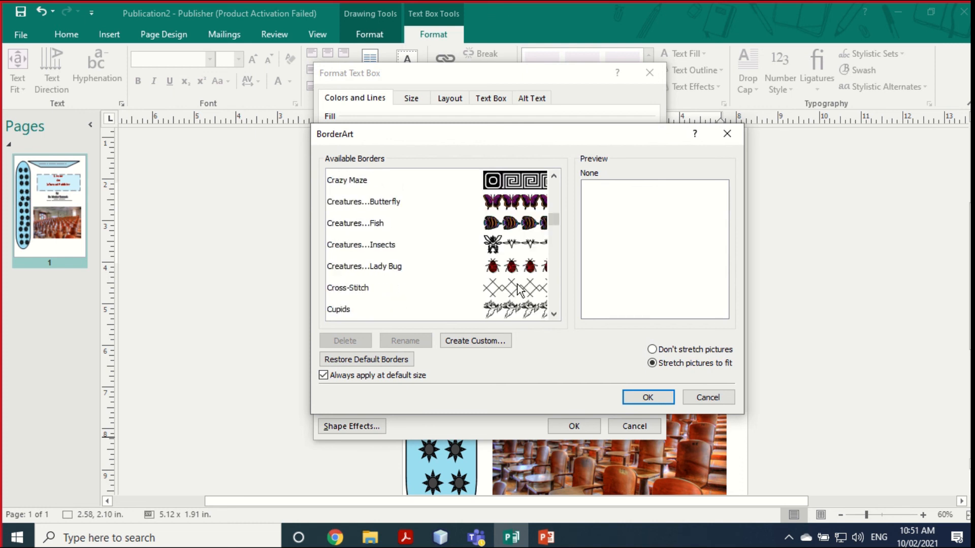
pyautogui.click(517, 285)
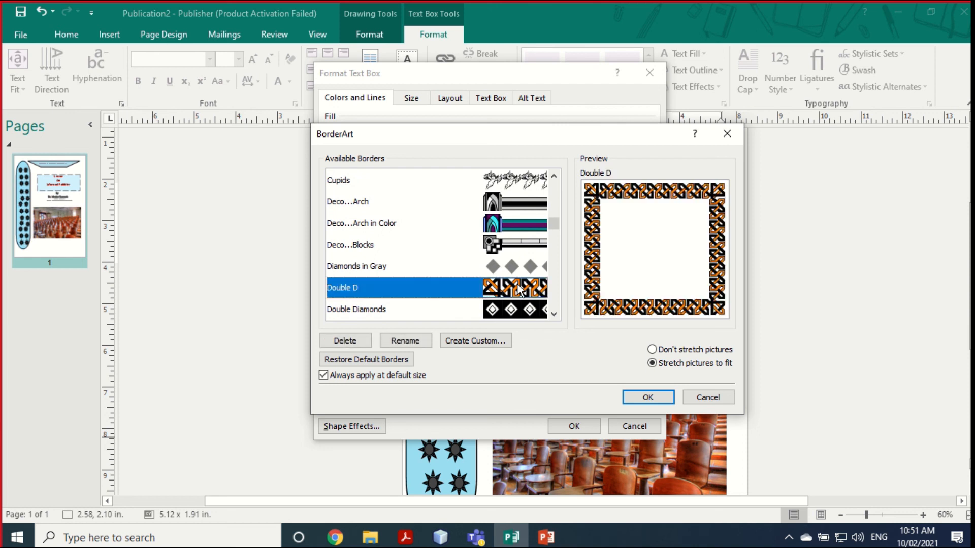
pyautogui.click(654, 399)
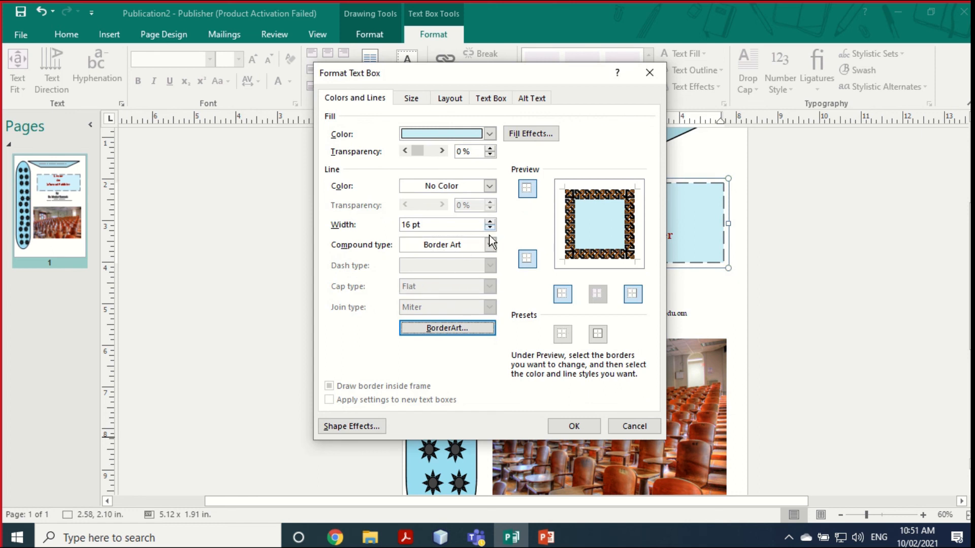
pyautogui.click(571, 428)
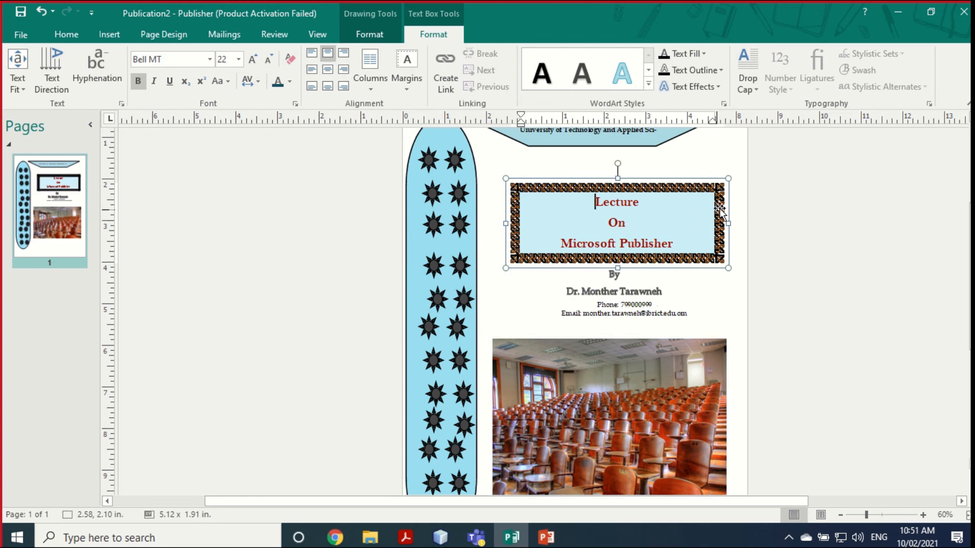
pyautogui.click(745, 239)
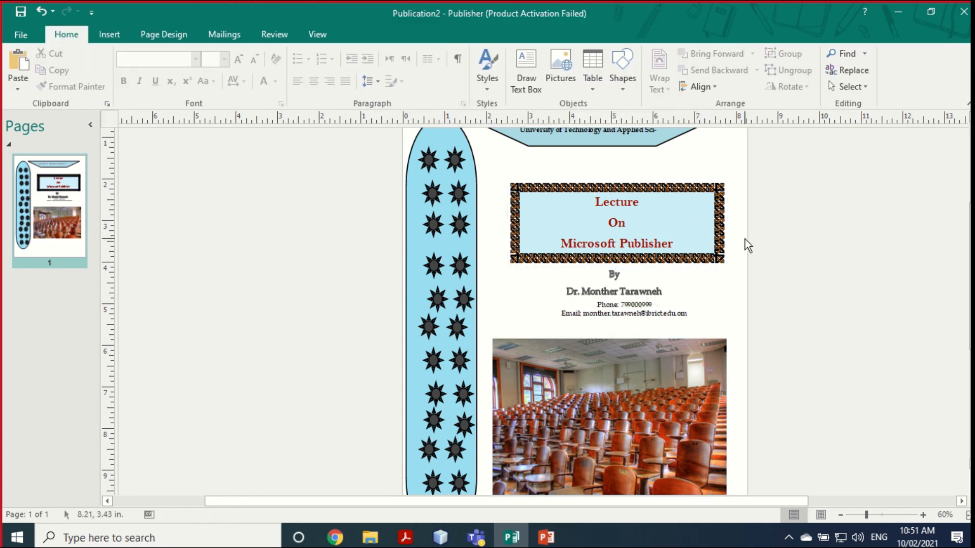